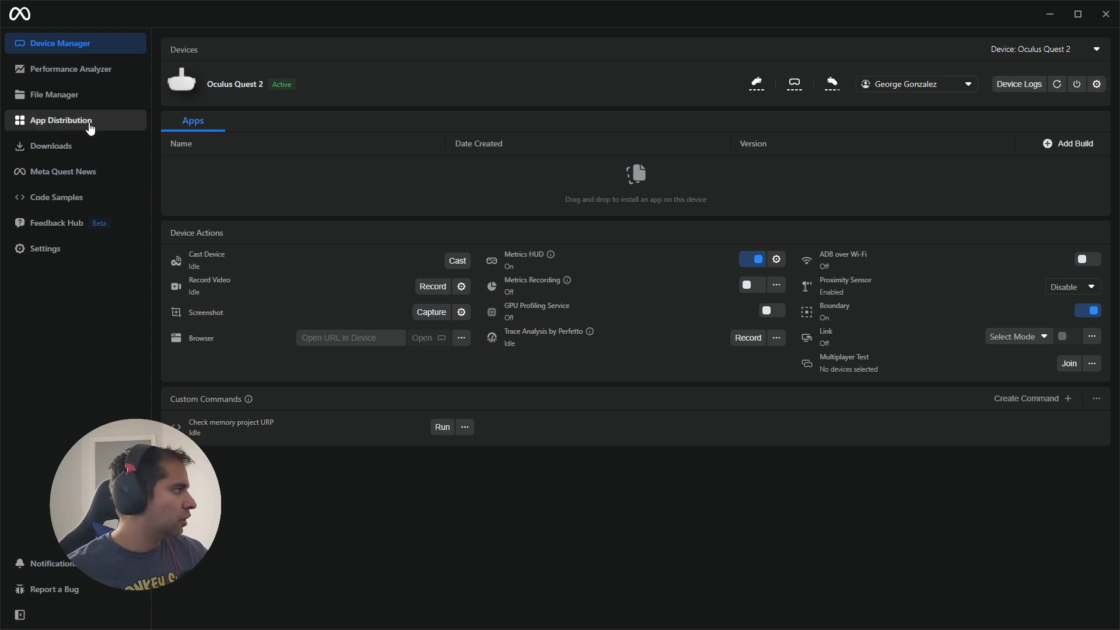
# Step: Review the release channels of Galaxy Protectors VR and Multiverse Guardians VR in the organization's app distribution
pyautogui.click(89, 121)
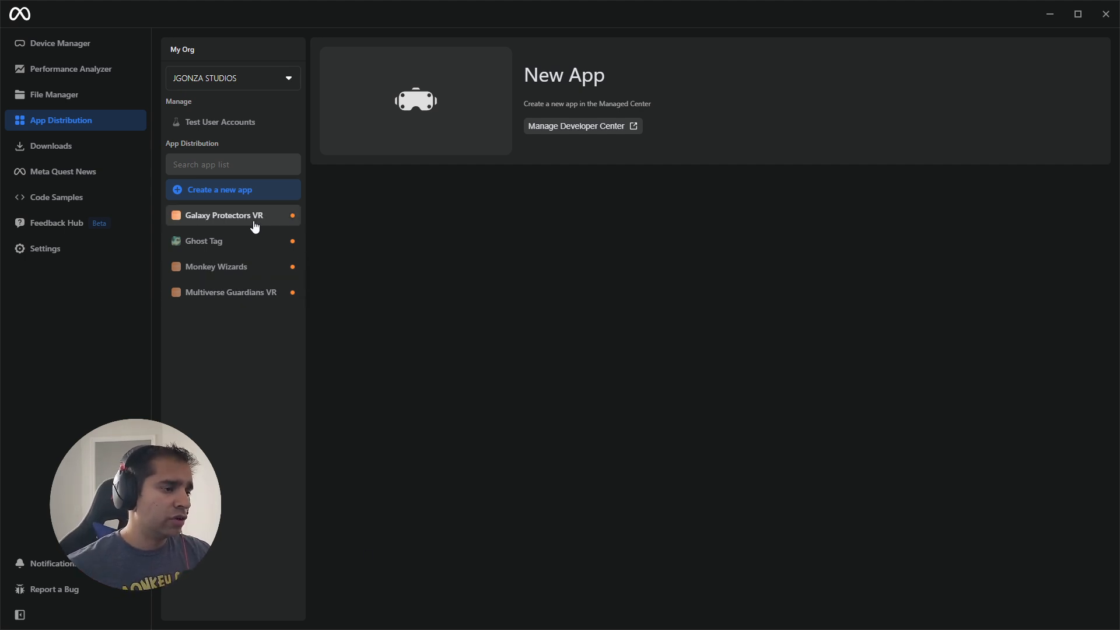
pyautogui.moveTo(253, 225)
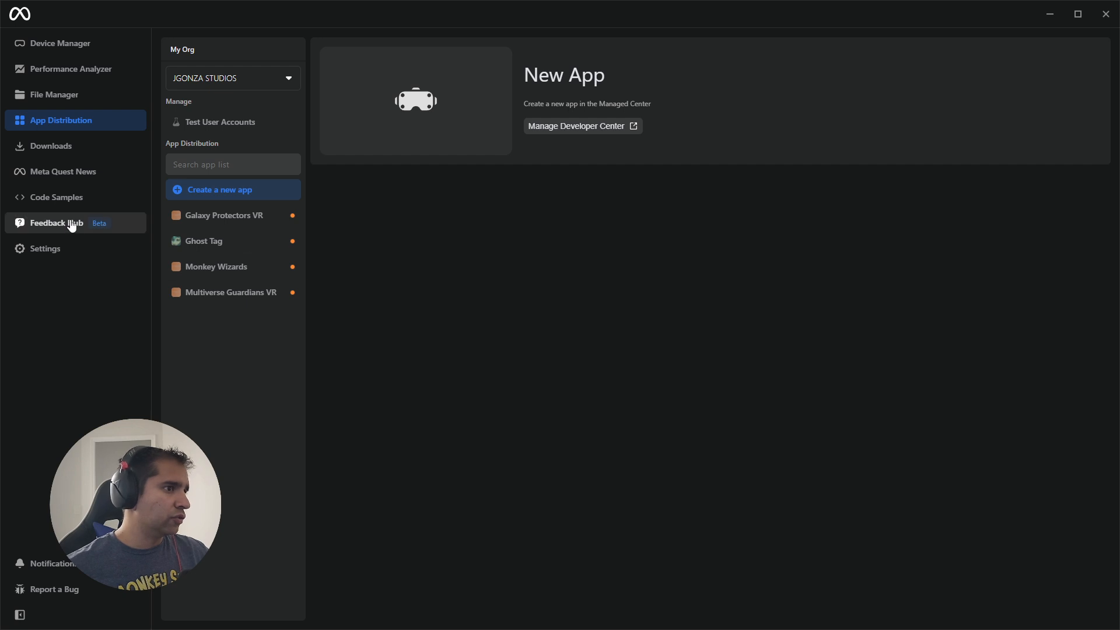
pyautogui.click(243, 220)
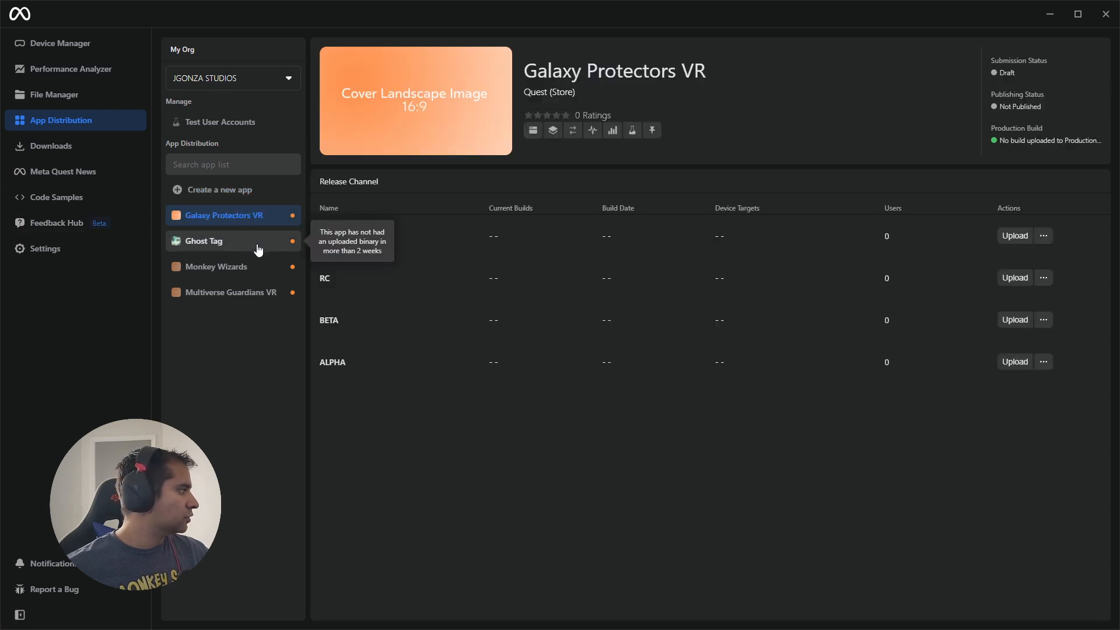
pyautogui.click(255, 292)
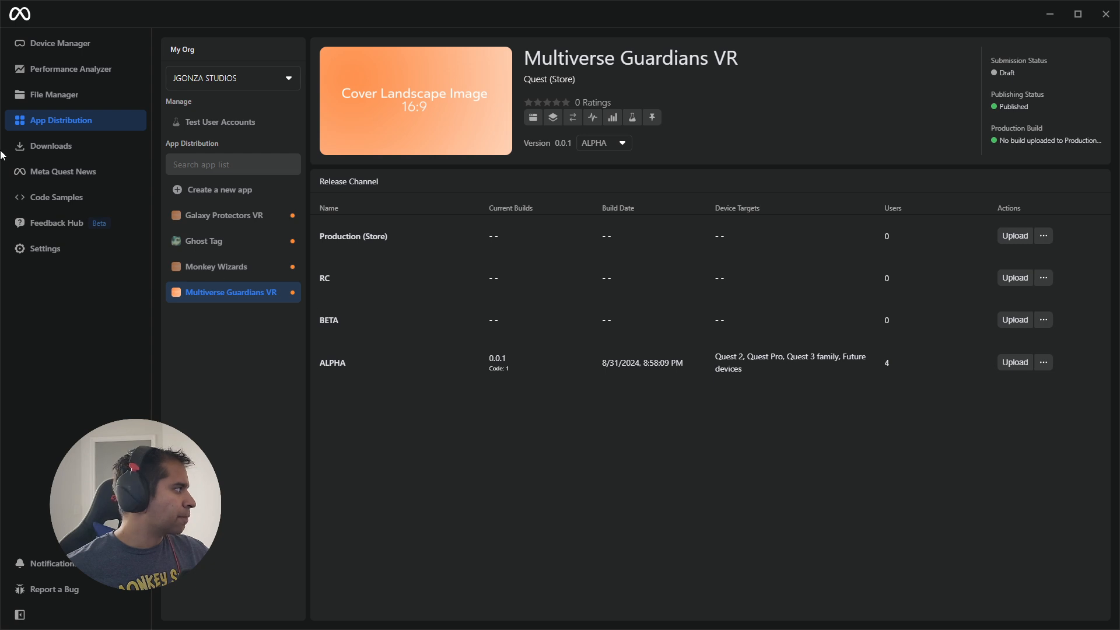
# Step: Browse the local builds that can be added to the Oculus Quest 2, cancel the selection, and return to the Multiverse Guardians VR release channels
pyautogui.click(60, 43)
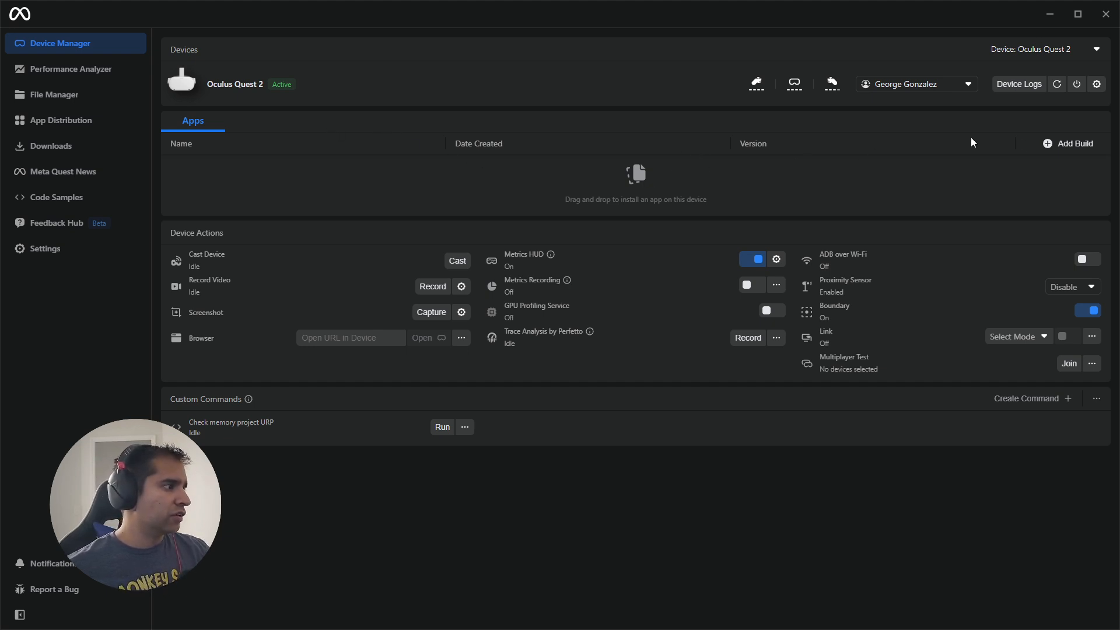
pyautogui.click(1056, 145)
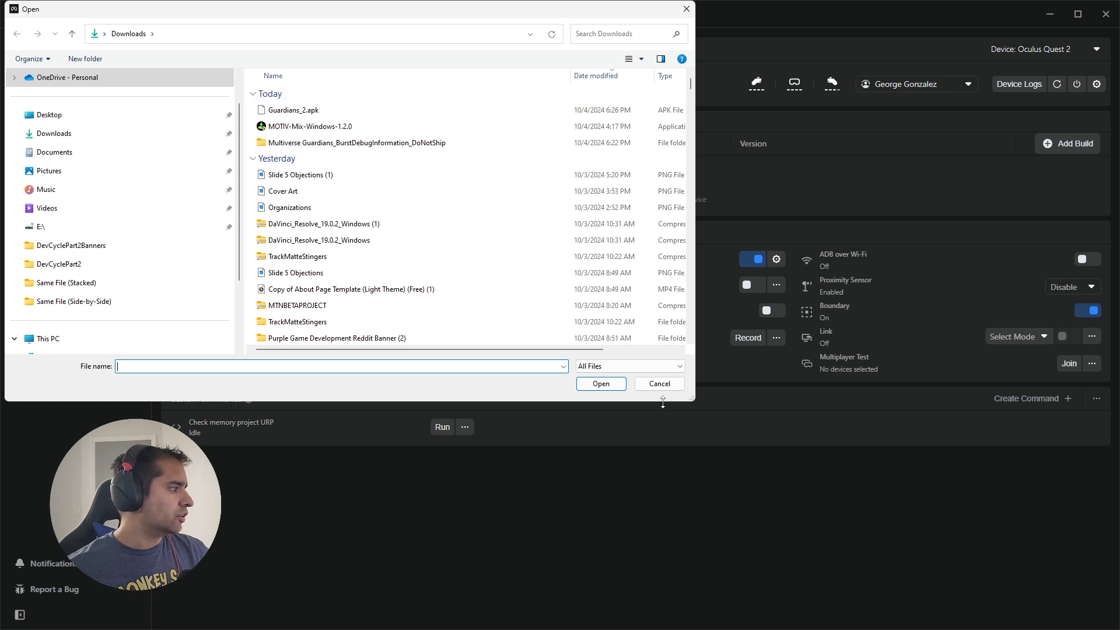
pyautogui.click(660, 384)
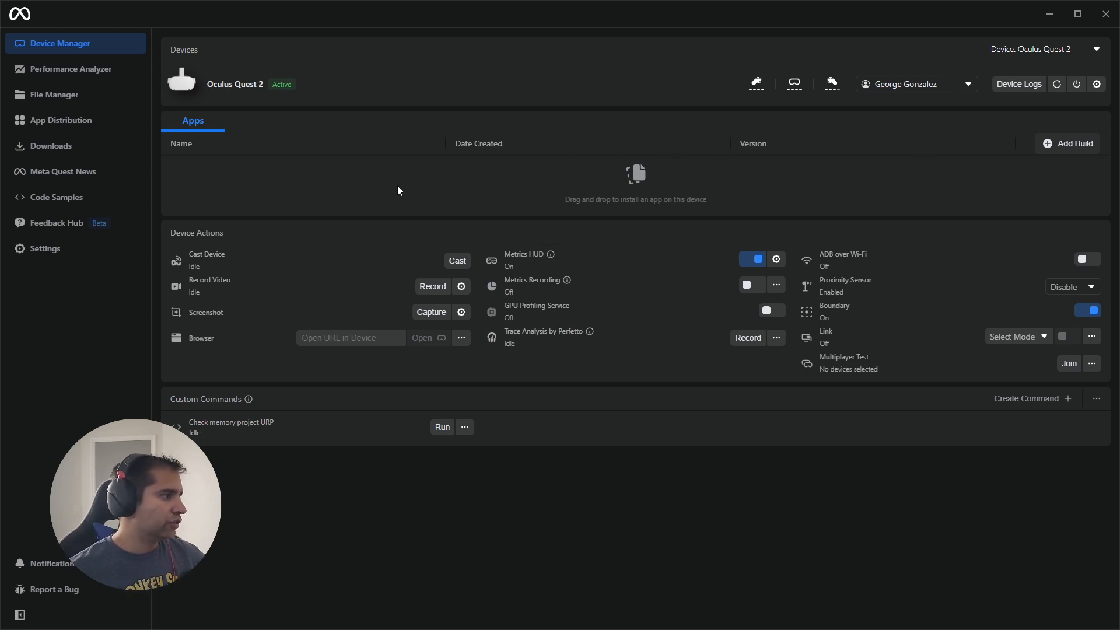
pyautogui.click(64, 121)
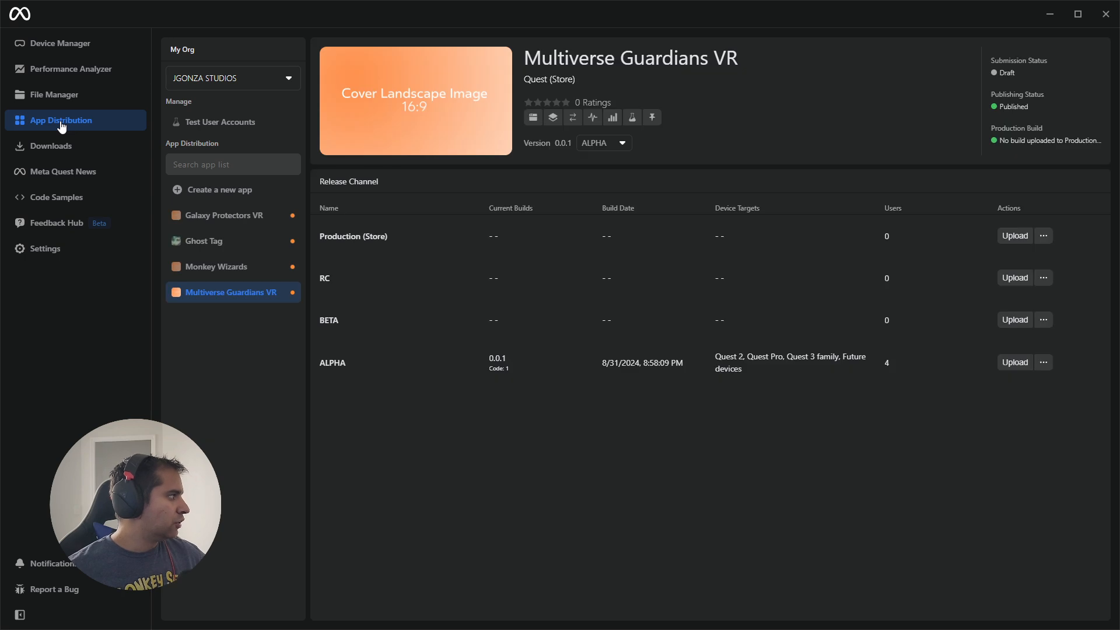
# Step: Switch to Unity, cancel creating a project from the VR Multiplayer template, and minimize Unity Hub
pyautogui.click(1050, 19)
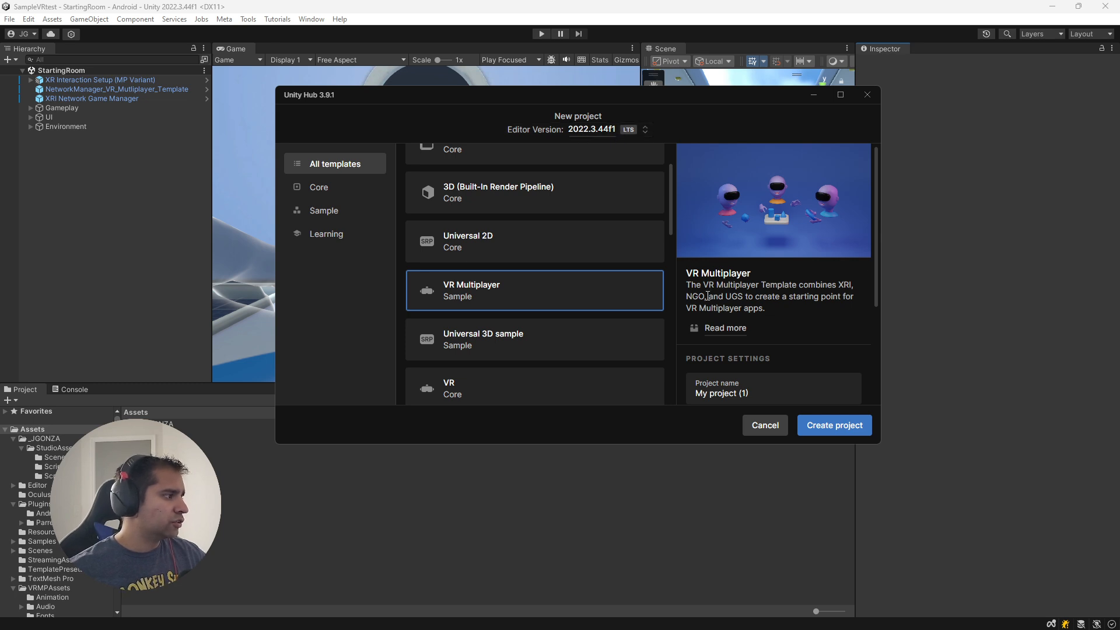
pyautogui.click(765, 425)
pyautogui.click(813, 94)
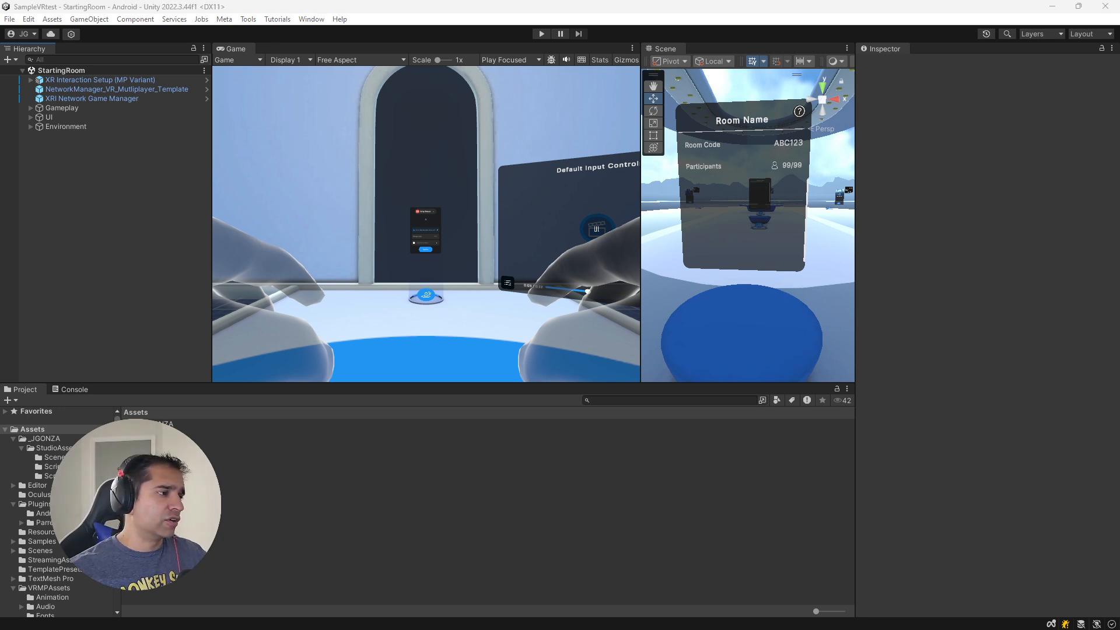
# Step: Switch to Unity Cloud in the browser and view the SampleVRtest project dashboard and the list of available projects
pyautogui.hotkey('alt', 'Tab')
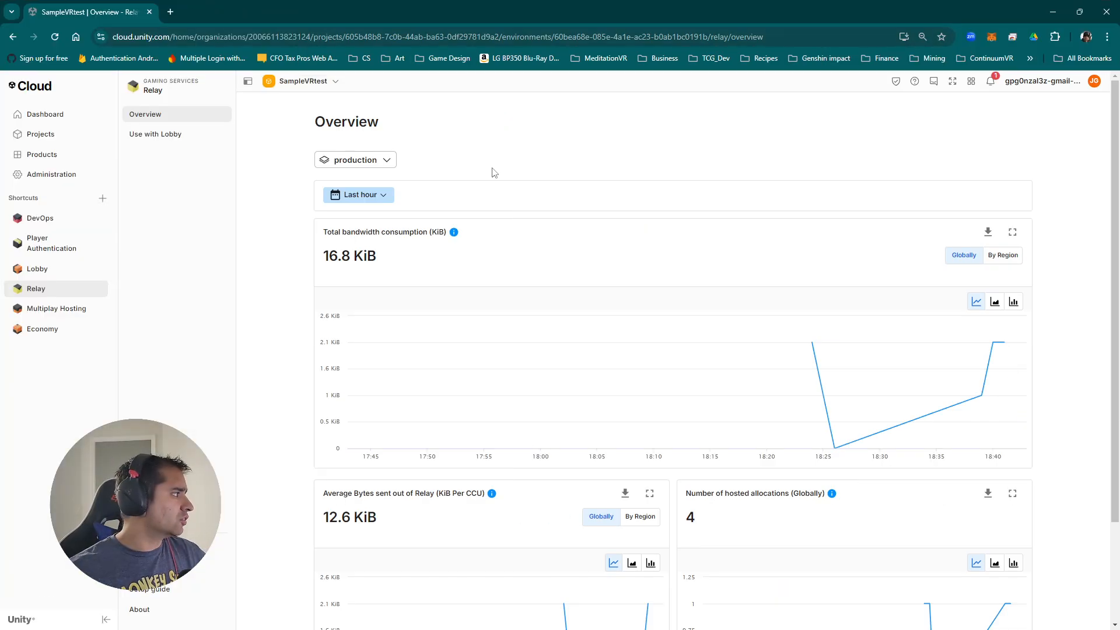
pyautogui.click(73, 120)
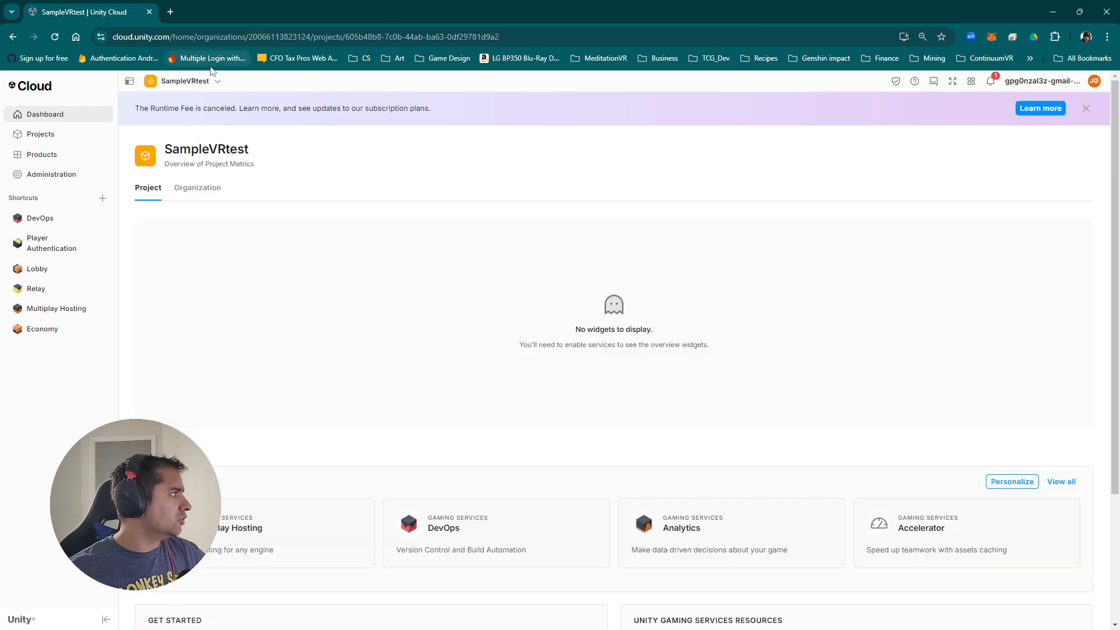
pyautogui.click(205, 82)
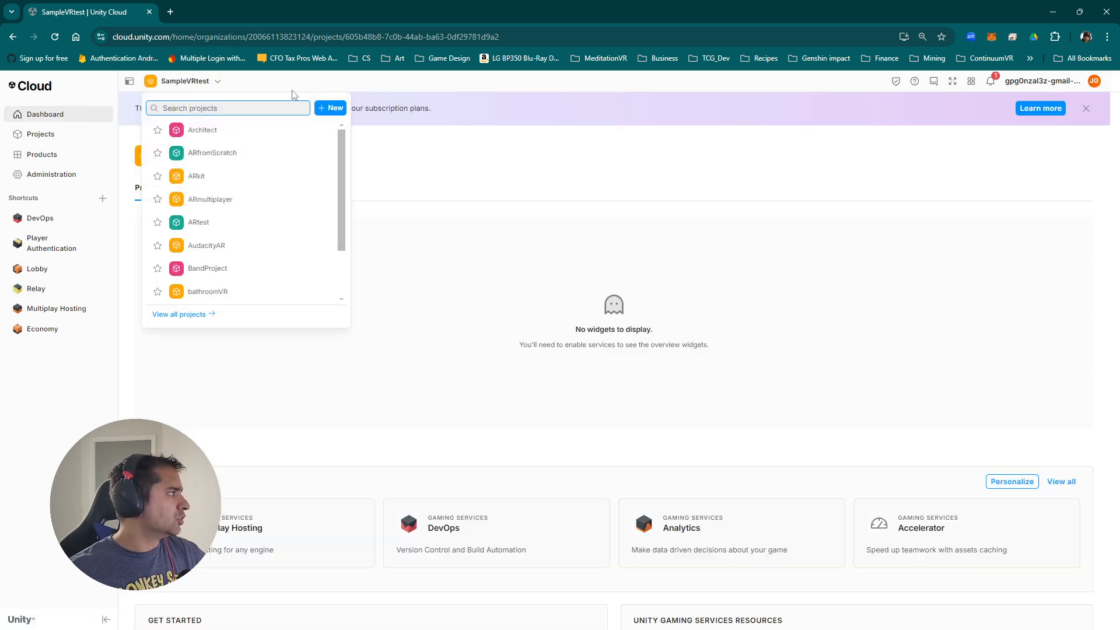
pyautogui.click(382, 237)
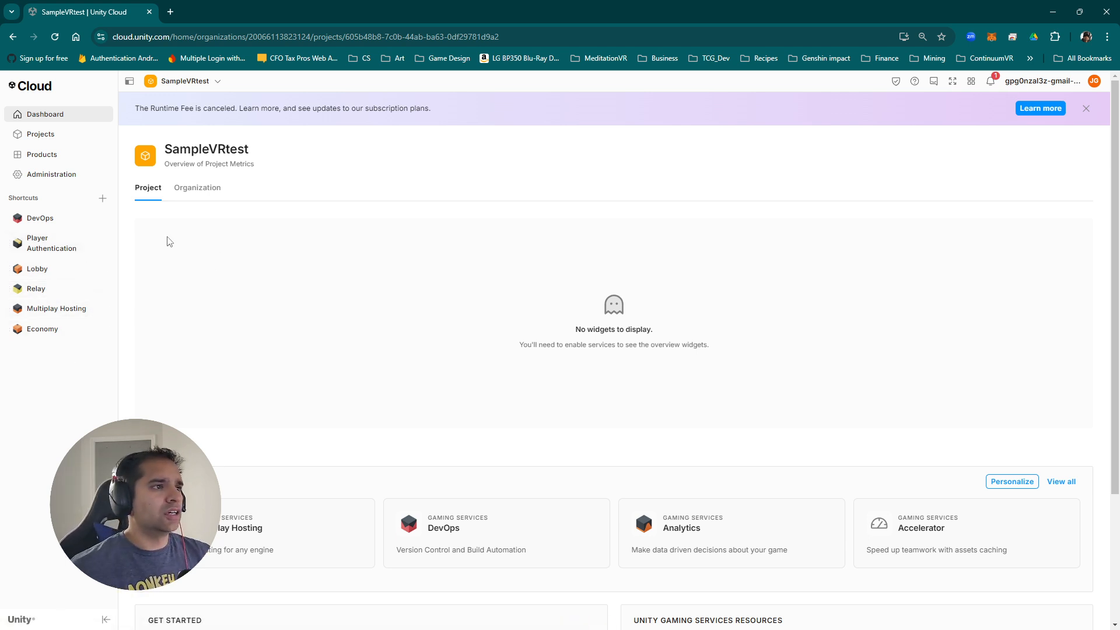
# Step: Examine the project's Player Authentication, DevOps, Lobby and Relay services, including the Relay usage charts, and return to the Unity editor
pyautogui.click(48, 247)
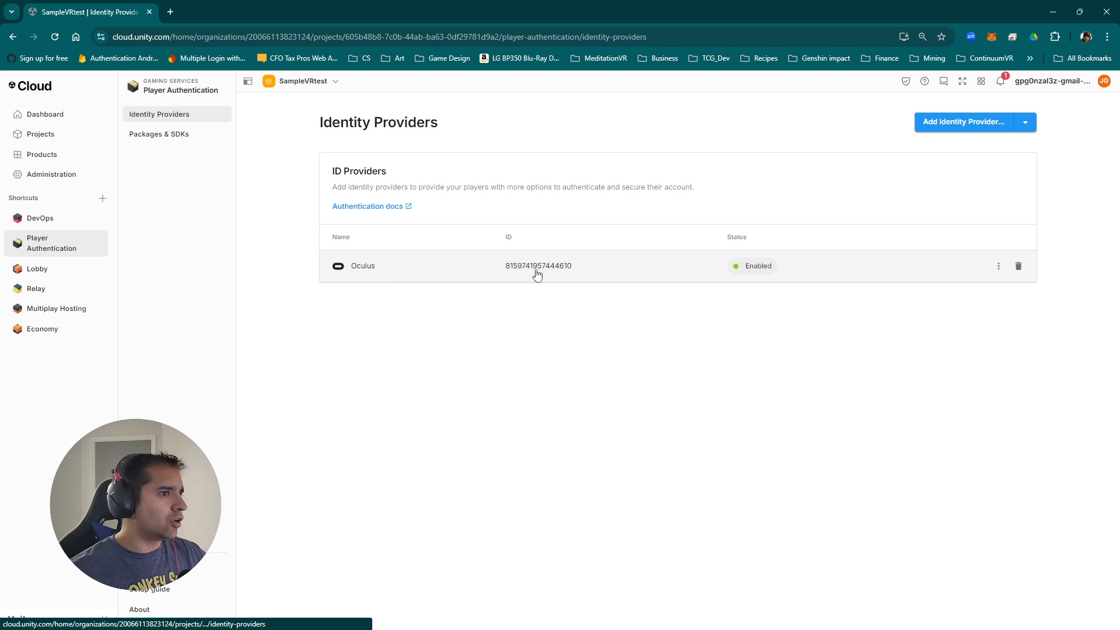
pyautogui.click(37, 221)
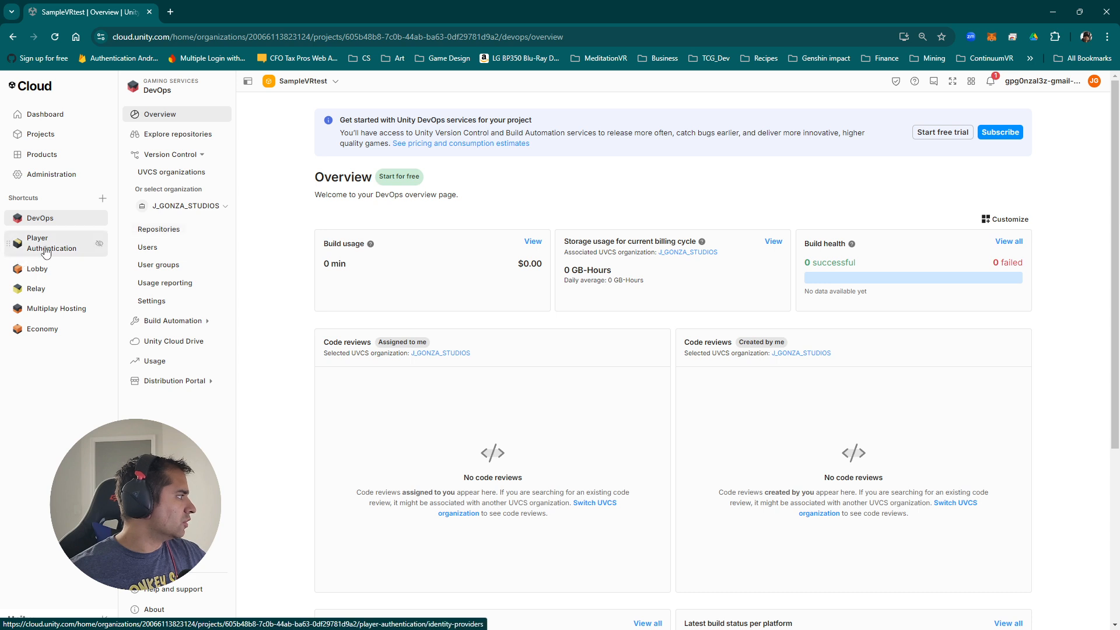
pyautogui.click(51, 277)
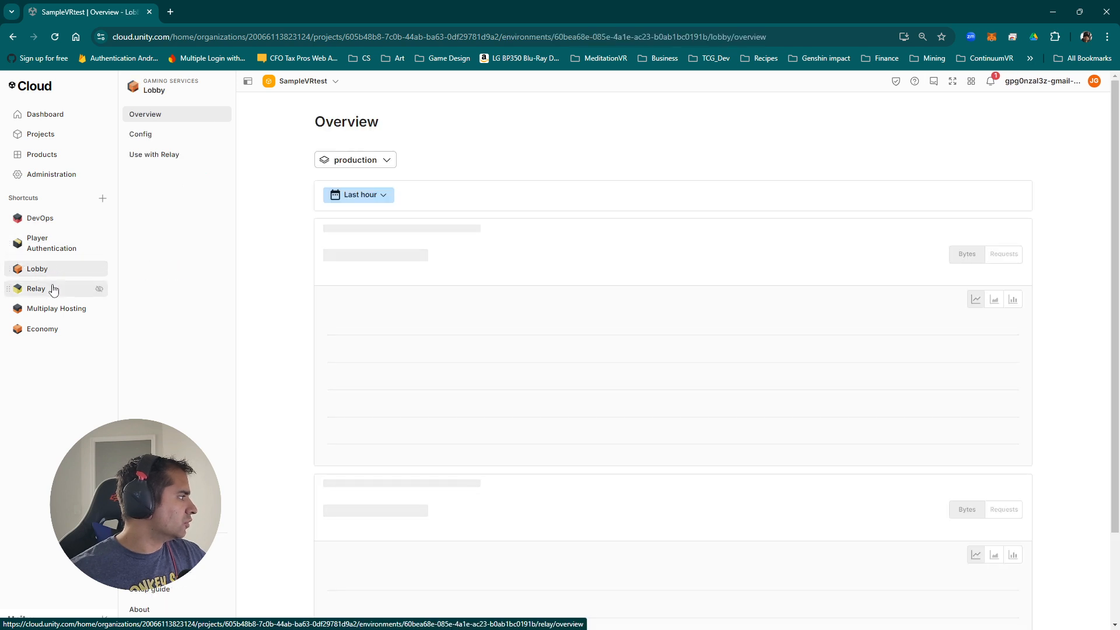
pyautogui.click(87, 288)
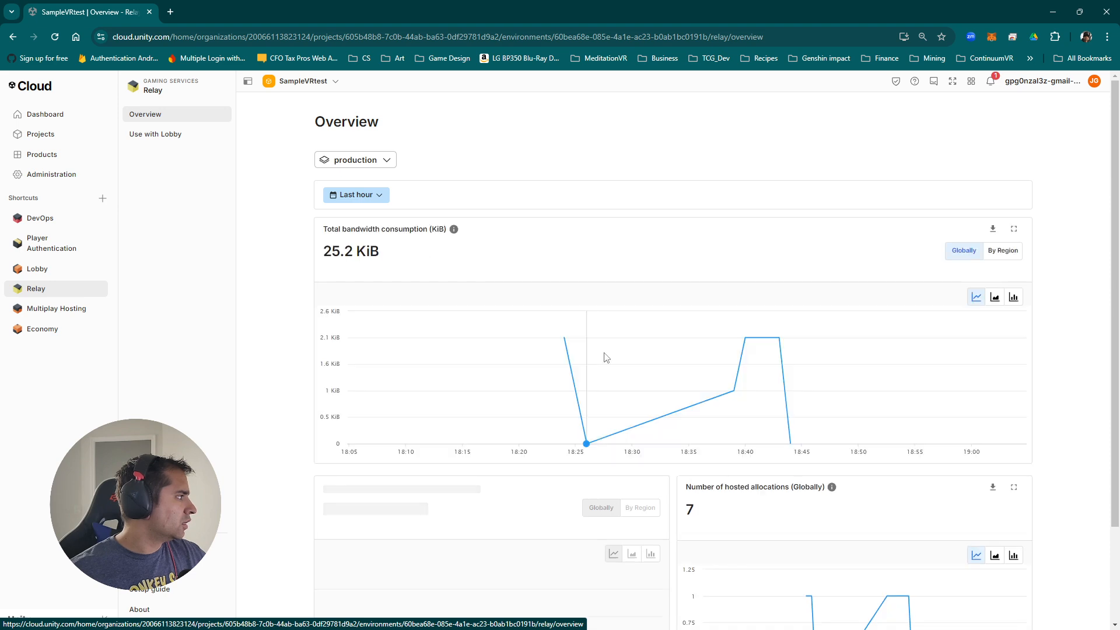
pyautogui.scroll(-2, 793, 457)
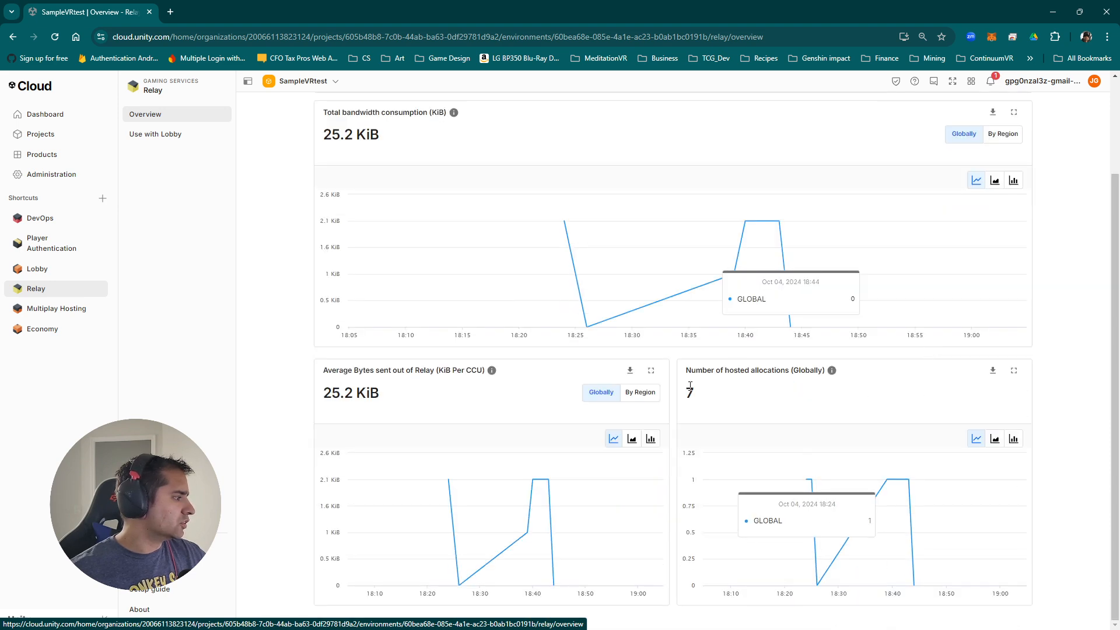
pyautogui.scroll(2, 282, 280)
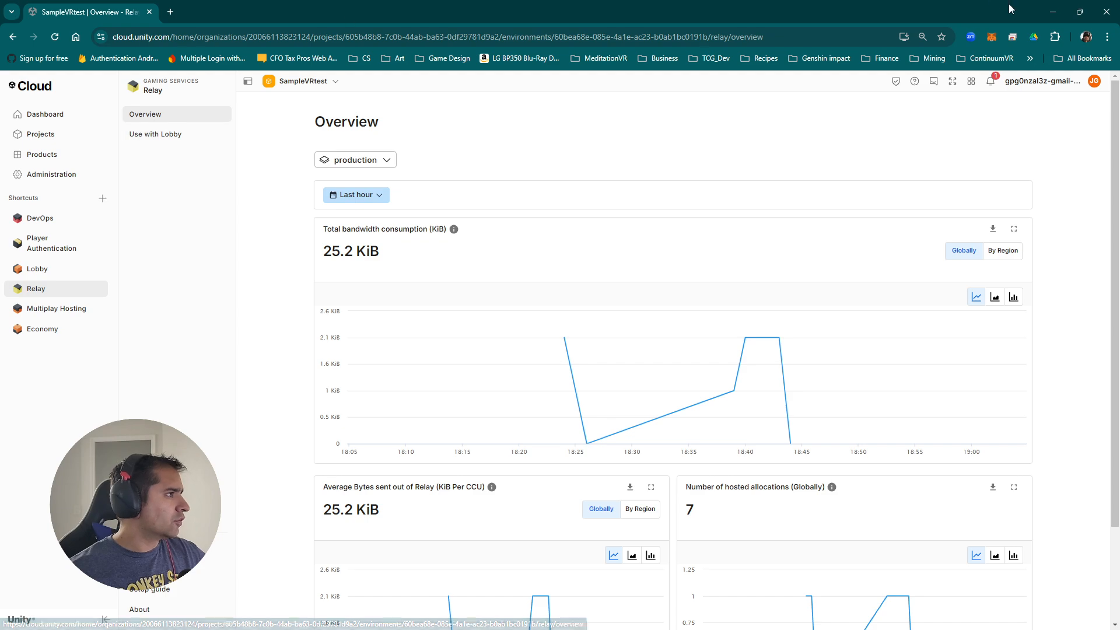
pyautogui.click(1044, 13)
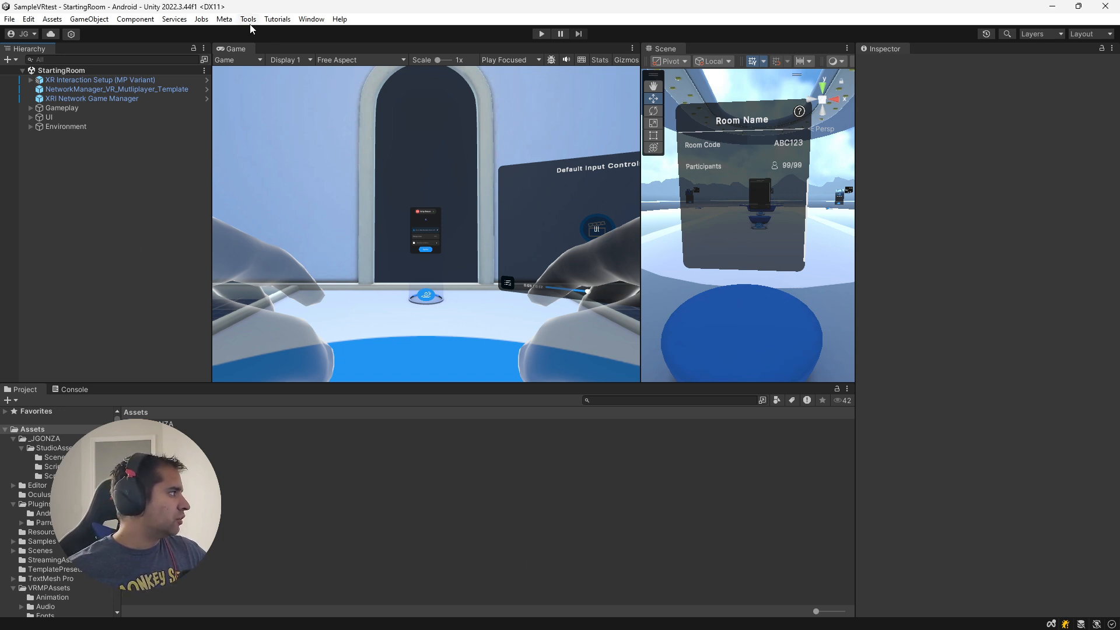
# Step: Open the Package Manager to look at the packages for the project
pyautogui.click(311, 19)
pyautogui.moveTo(357, 203)
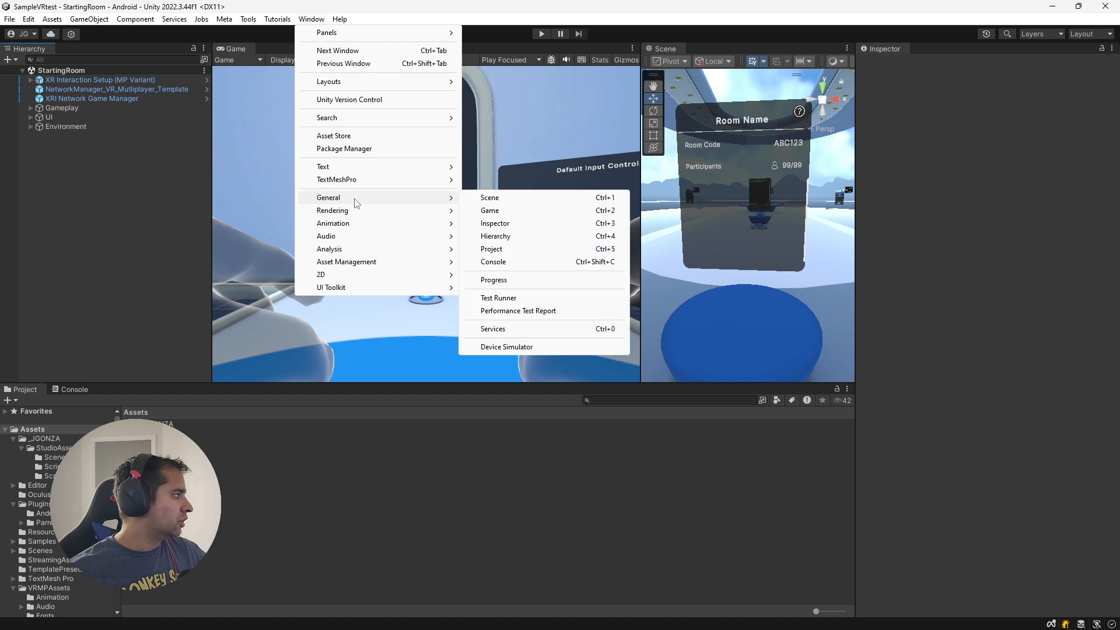
pyautogui.click(348, 147)
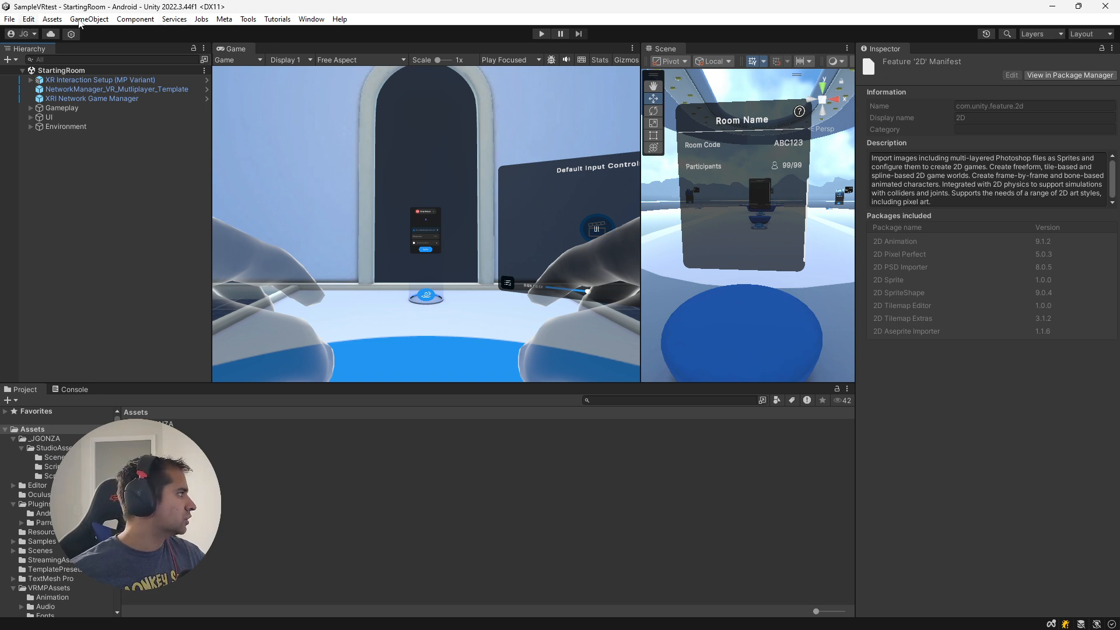
# Step: Open the Android Player settings from Build Settings and maximize the Project Settings window
pyautogui.click(9, 19)
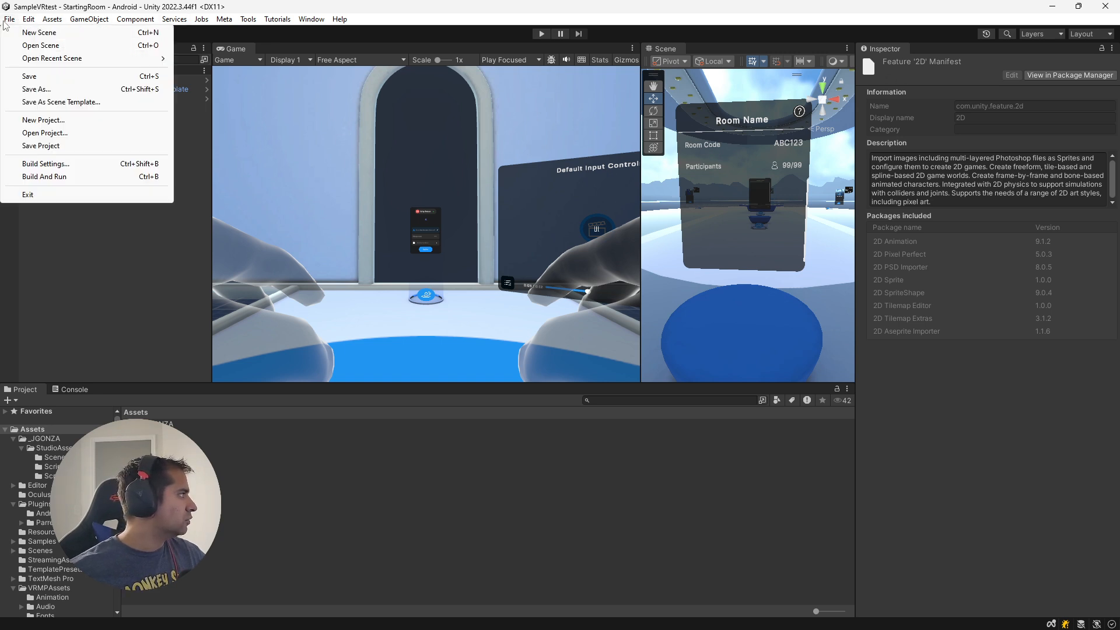
pyautogui.click(49, 165)
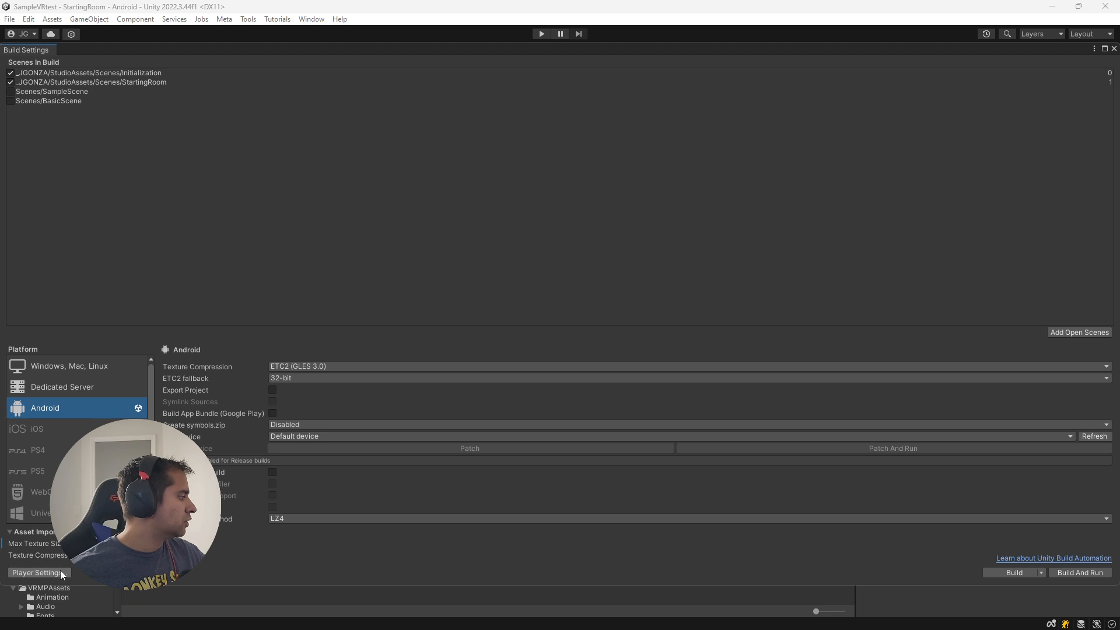
pyautogui.click(1114, 49)
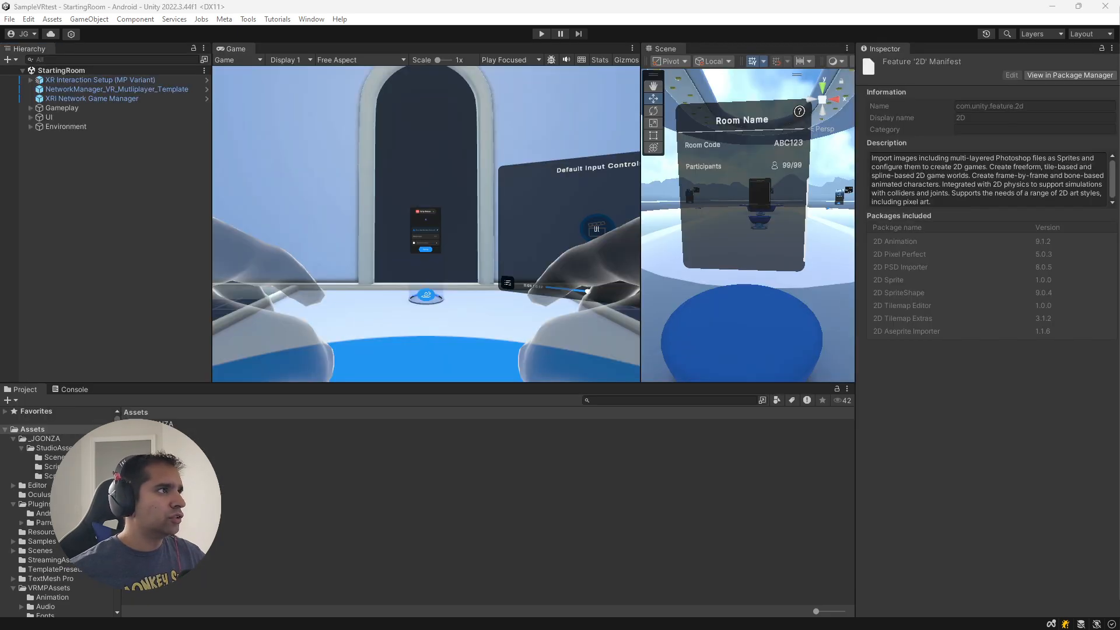
pyautogui.moveTo(1119, 175); pyautogui.dragTo(1001, 117)
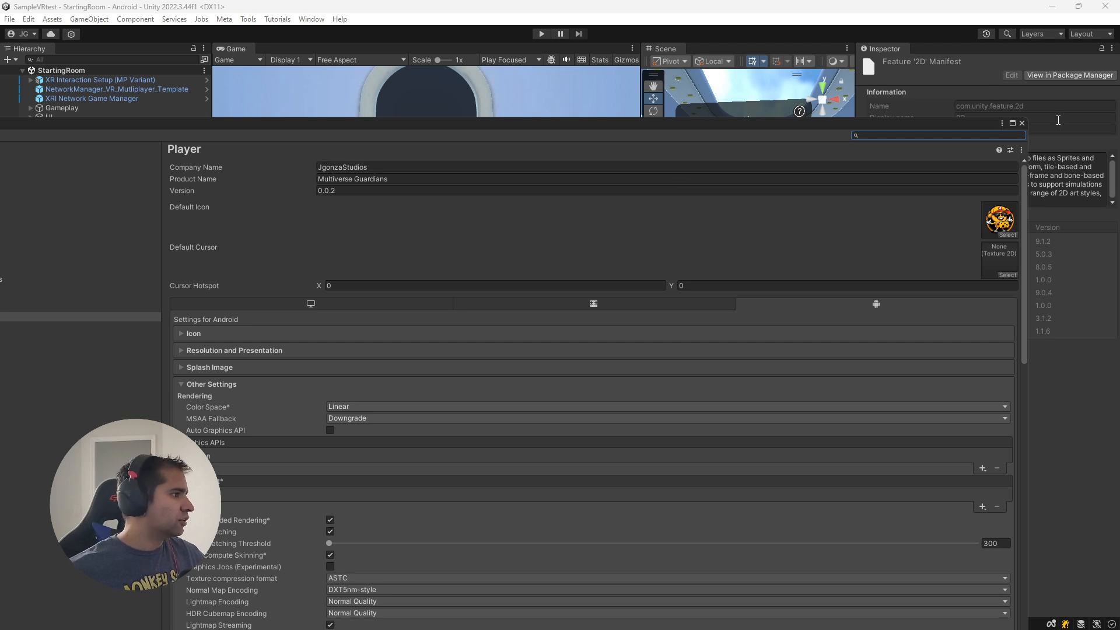
pyautogui.click(1012, 124)
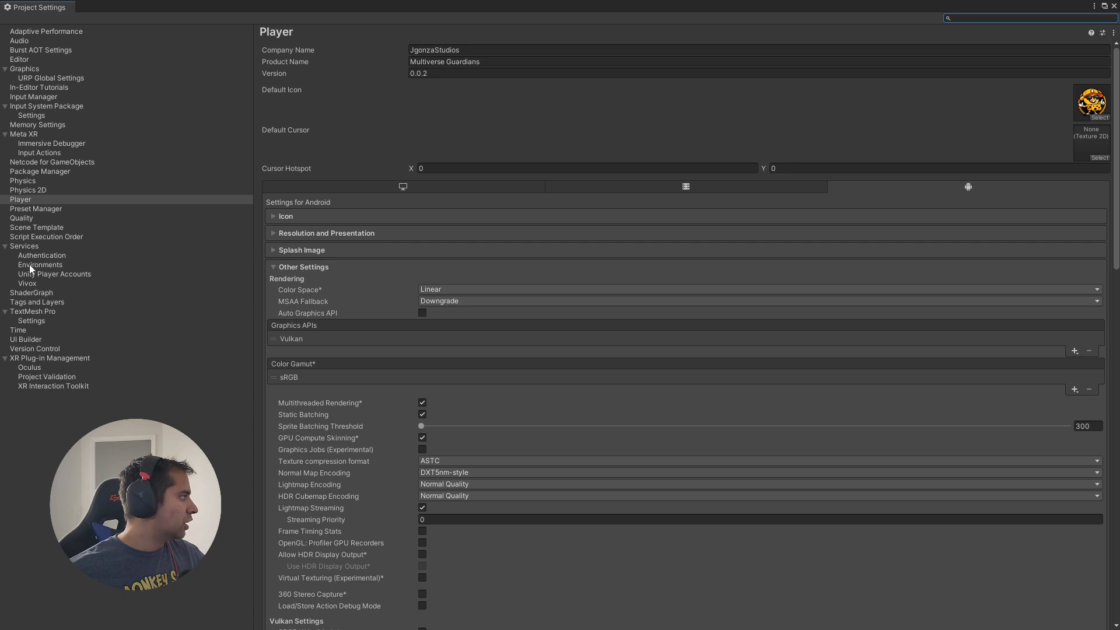
# Step: Examine the project's Services settings: general project link, Authentication, Environments, Unity Player Accounts and Vivox
pyautogui.click(28, 247)
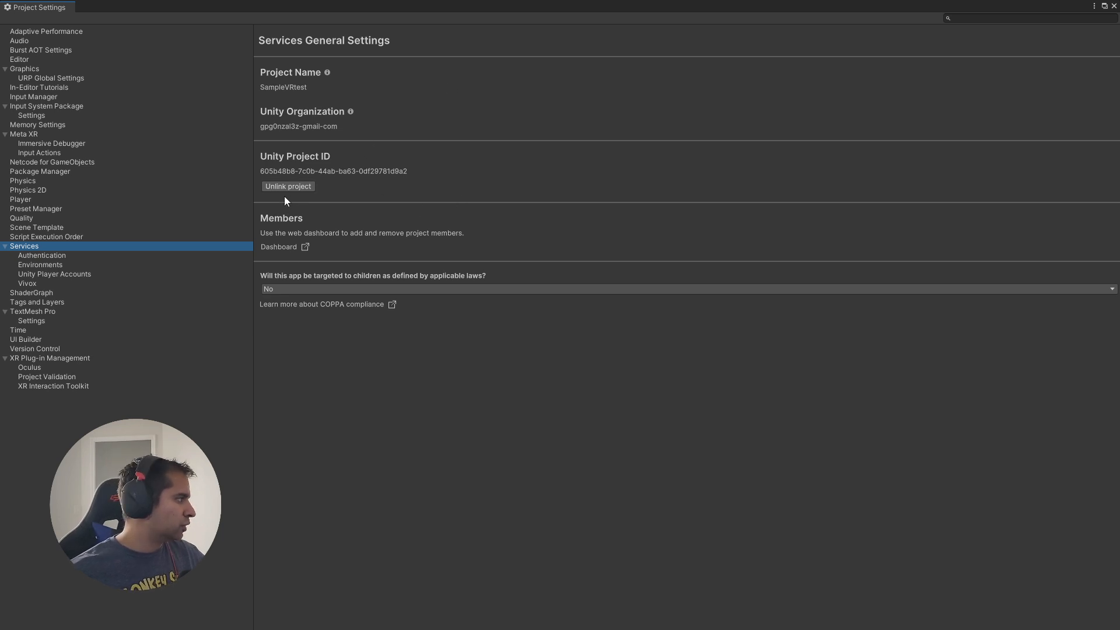
pyautogui.click(157, 257)
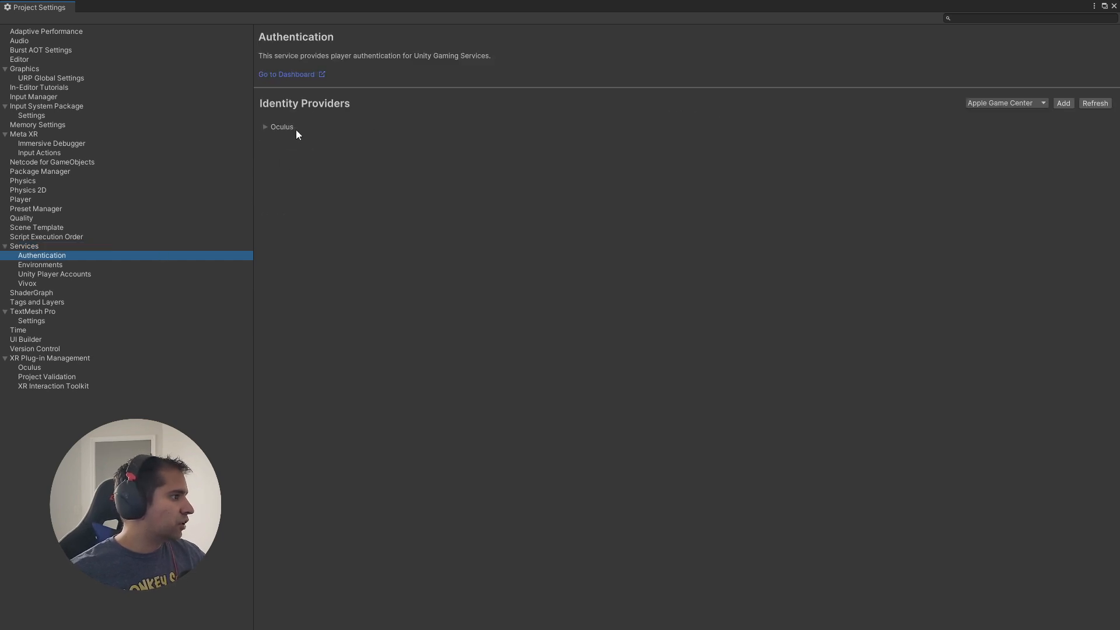
pyautogui.click(51, 264)
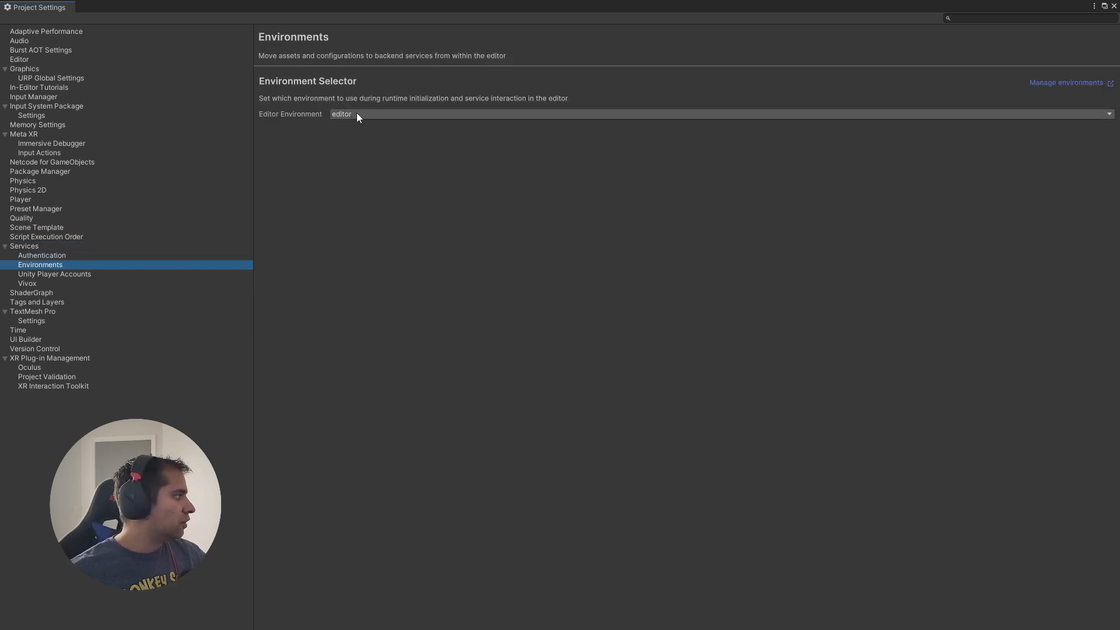
pyautogui.click(83, 273)
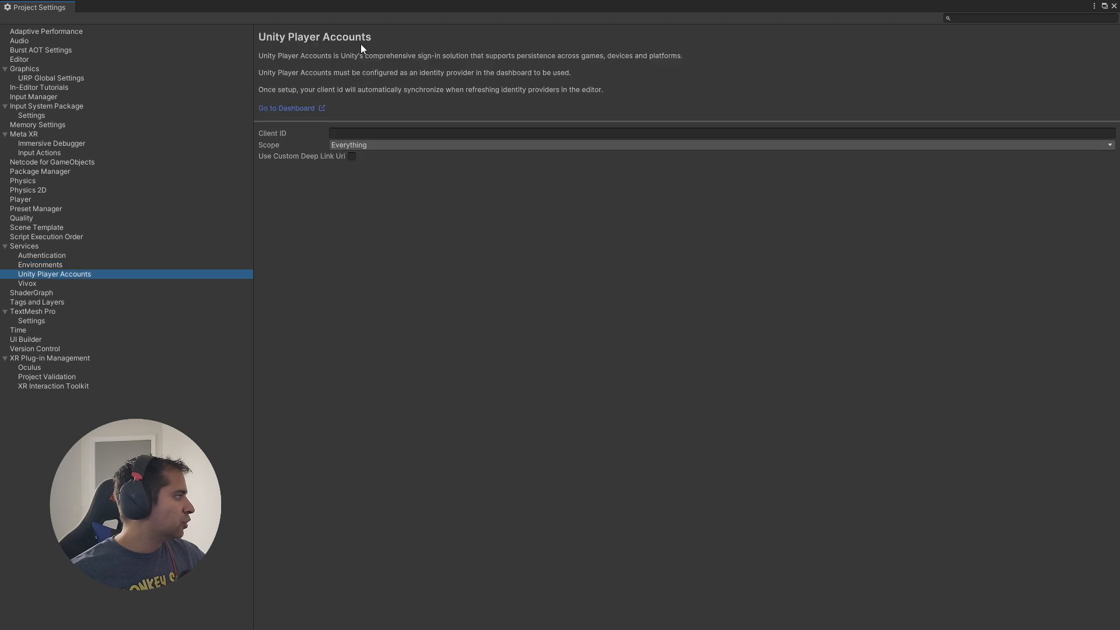
pyautogui.click(32, 284)
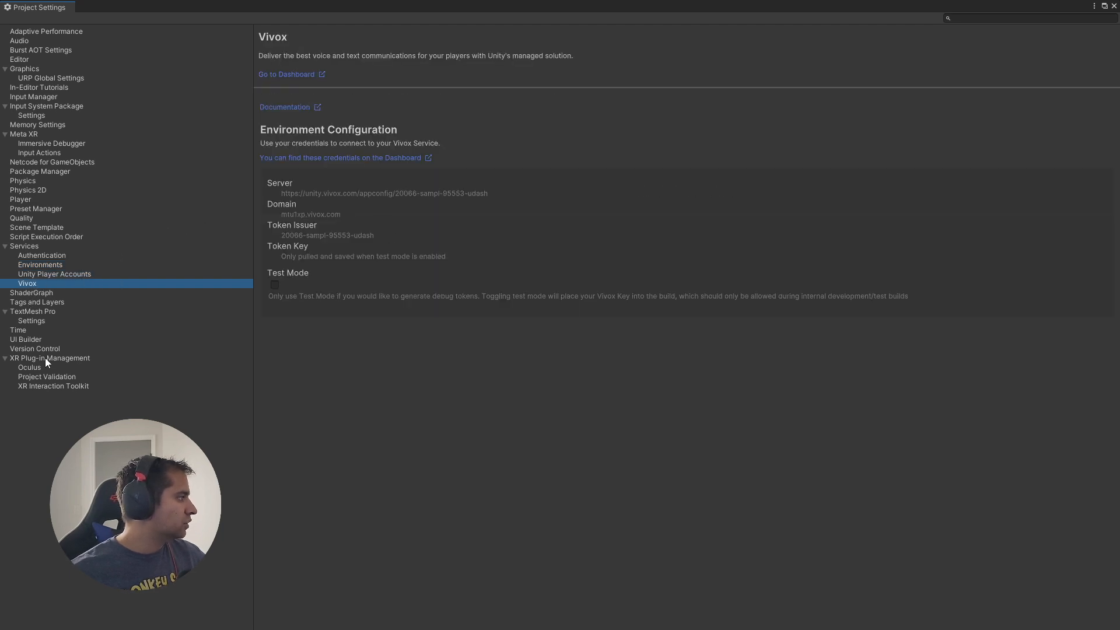
pyautogui.click(44, 301)
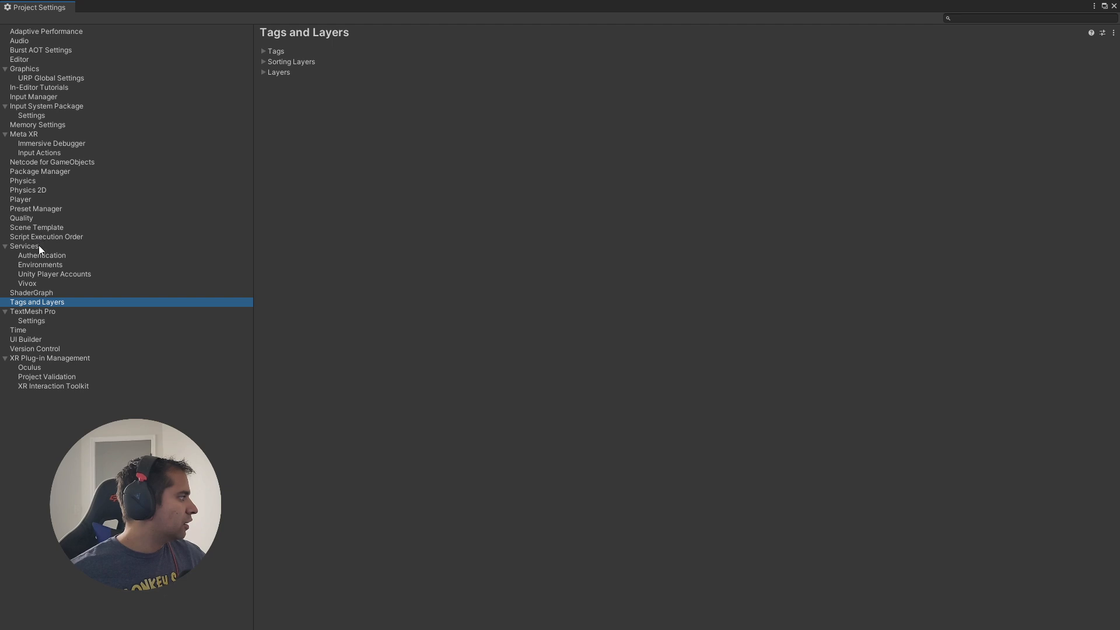
pyautogui.click(38, 246)
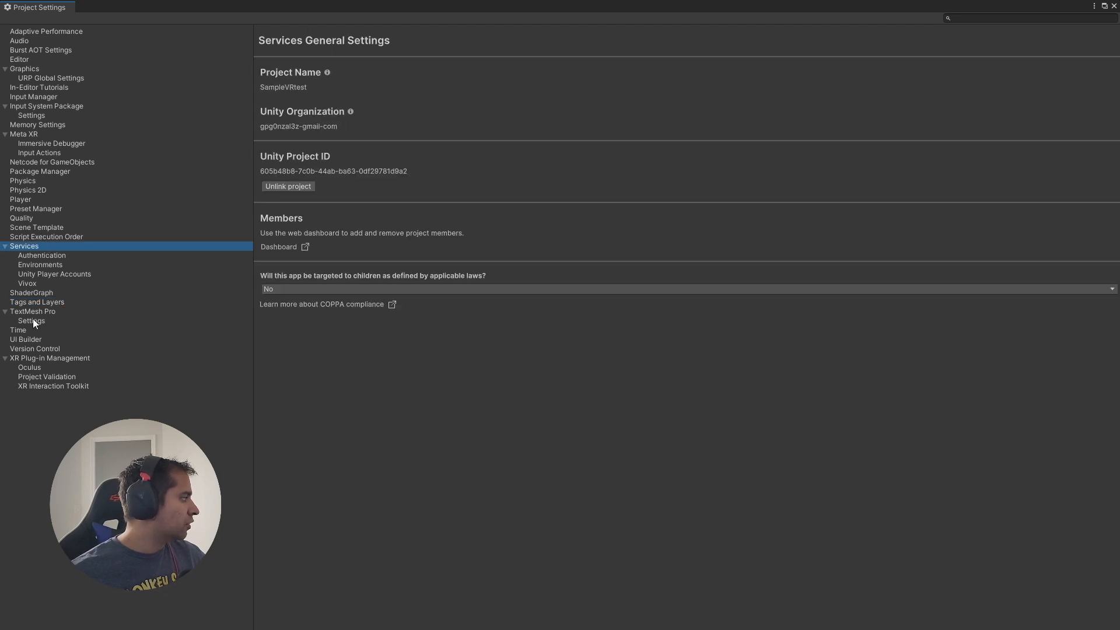
# Step: Examine the XR Plug-in Management and Oculus settings, close the Project Settings, and clear the selection in the Hierarchy
pyautogui.click(38, 359)
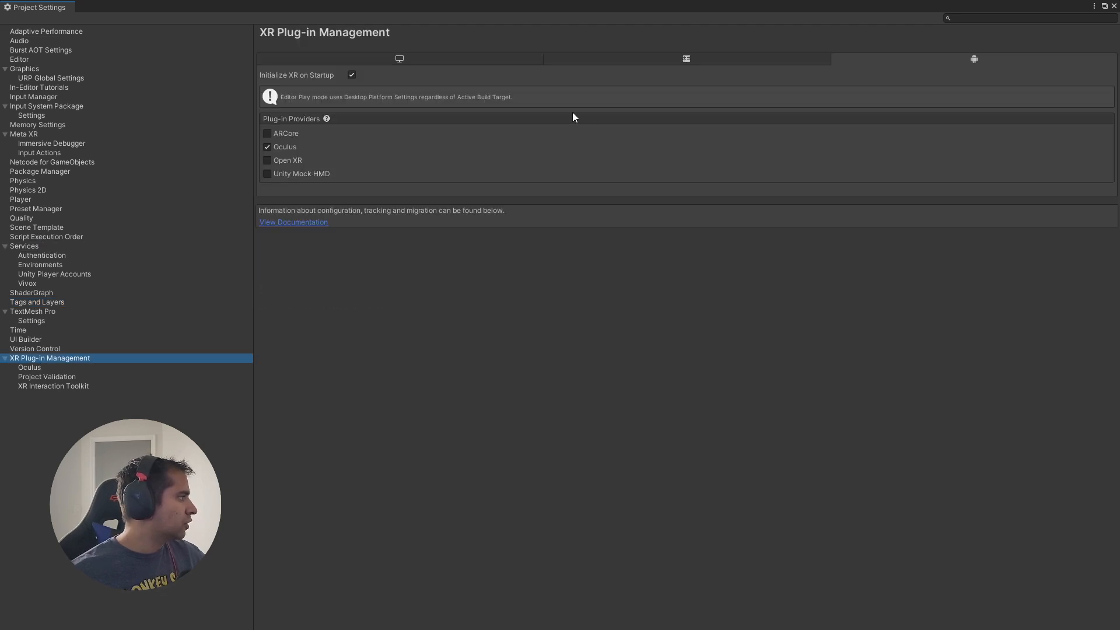
pyautogui.click(71, 368)
pyautogui.click(89, 358)
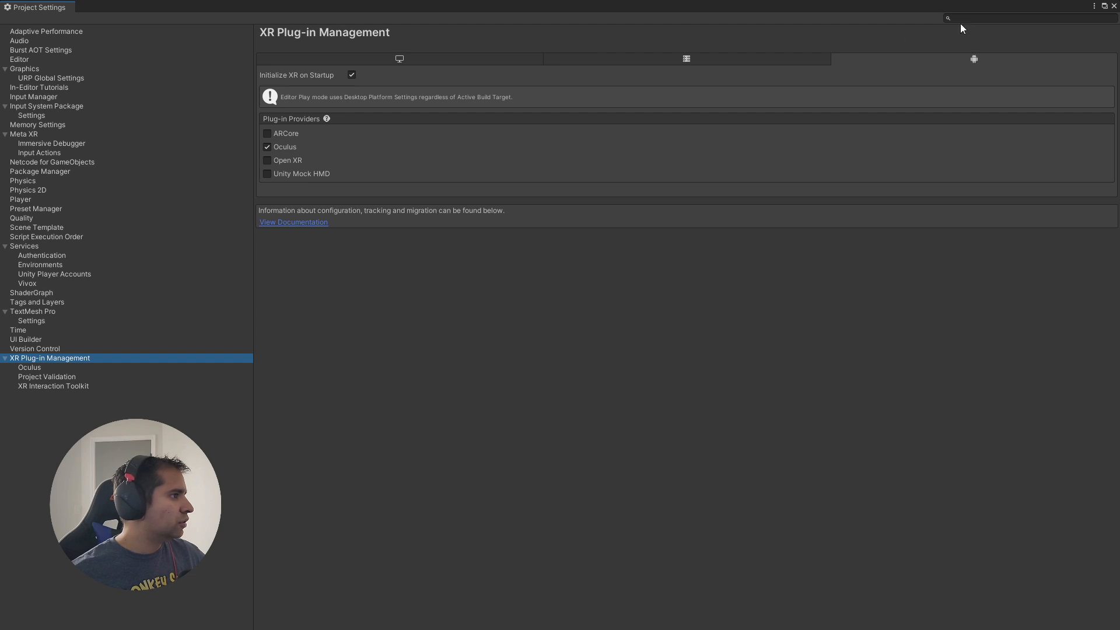
pyautogui.click(1114, 7)
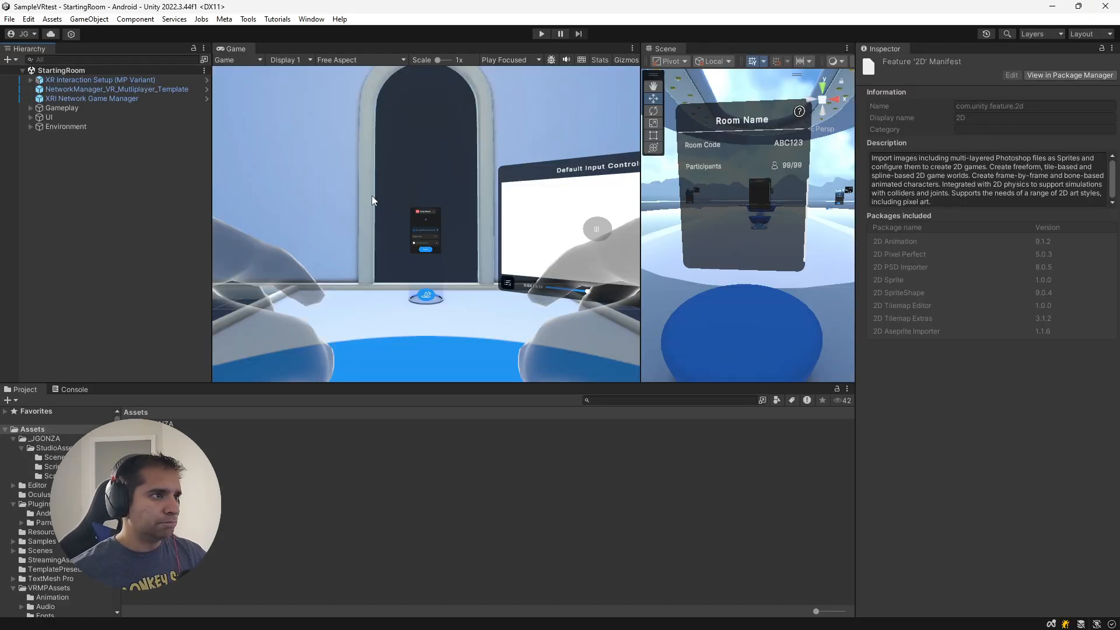
pyautogui.click(67, 222)
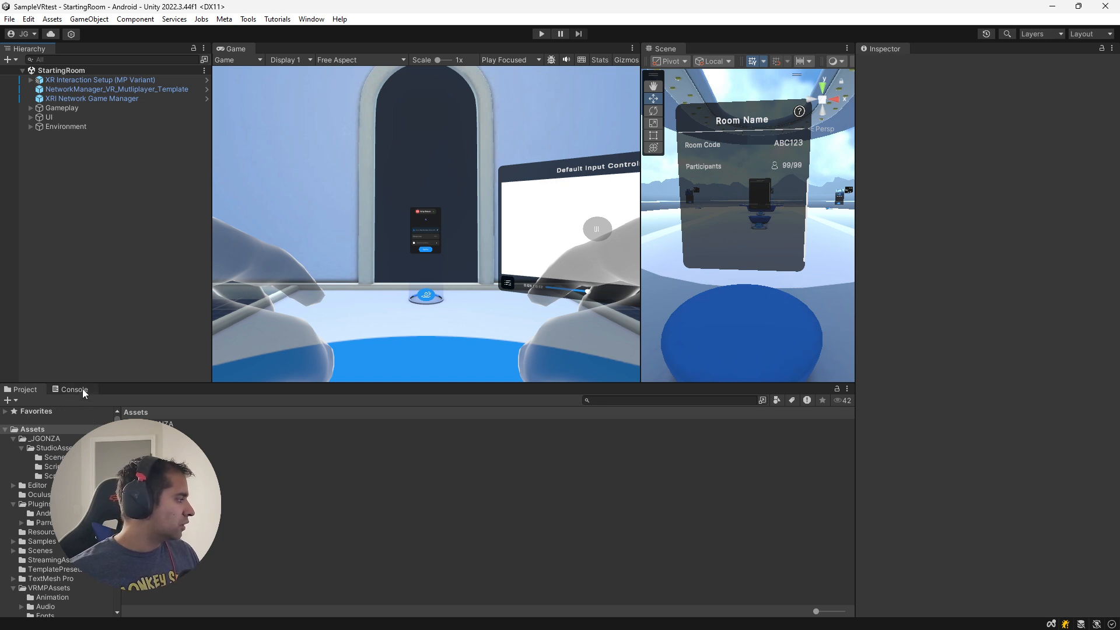
# Step: Open the Android Player settings from Build Settings and examine Other Settings: rendering, Vulkan, identification, API levels, target architectures and script compilation
pyautogui.click(10, 19)
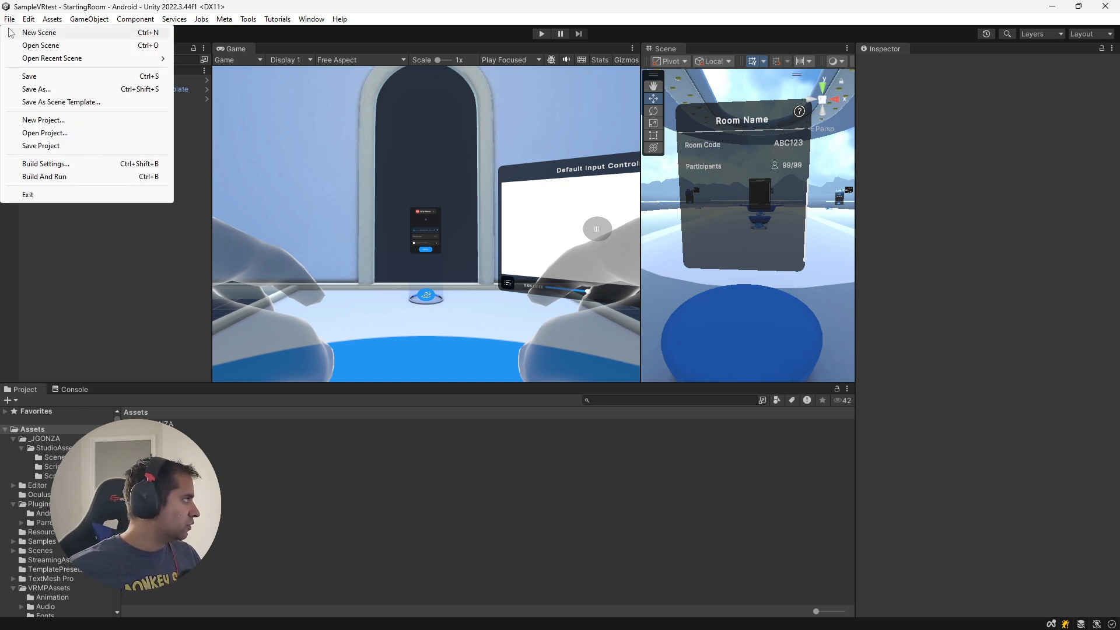
pyautogui.click(11, 165)
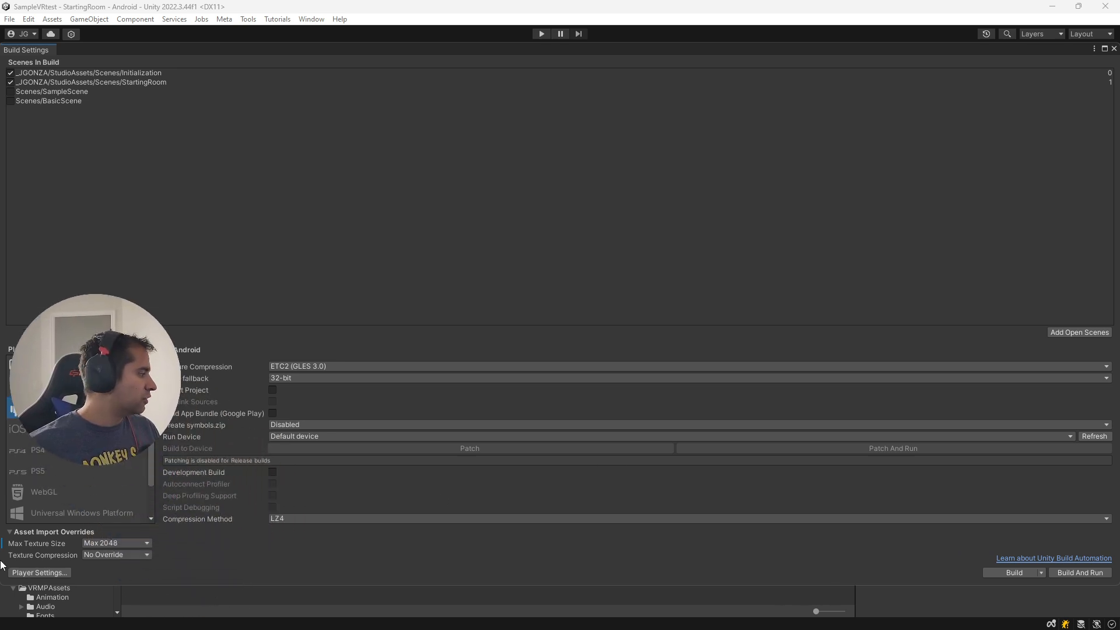
pyautogui.click(31, 570)
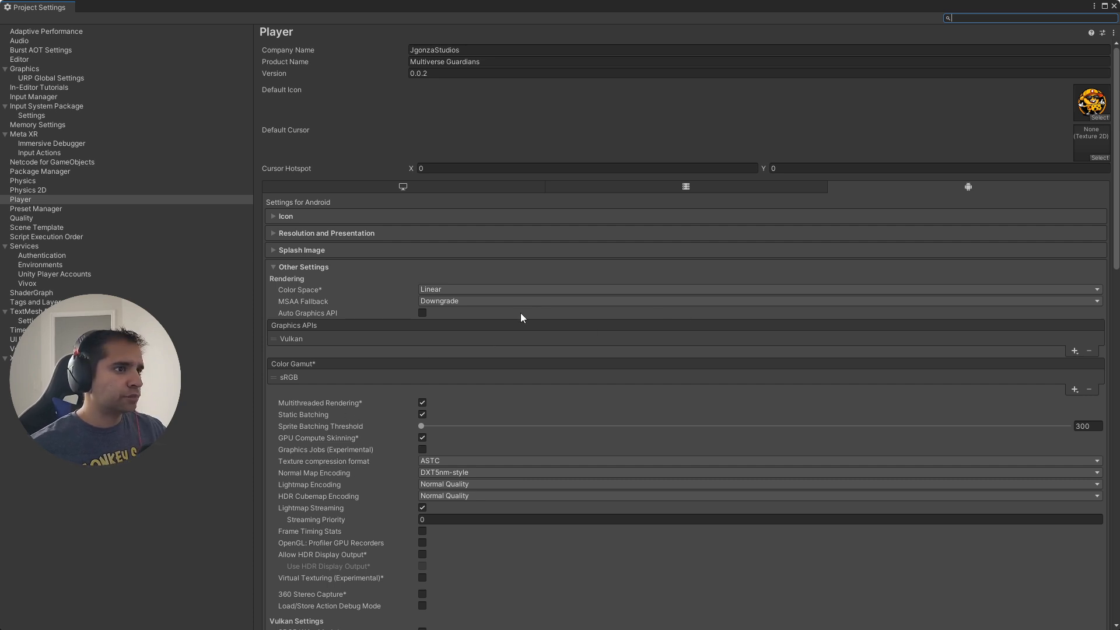
pyautogui.scroll(-1, 487, 268)
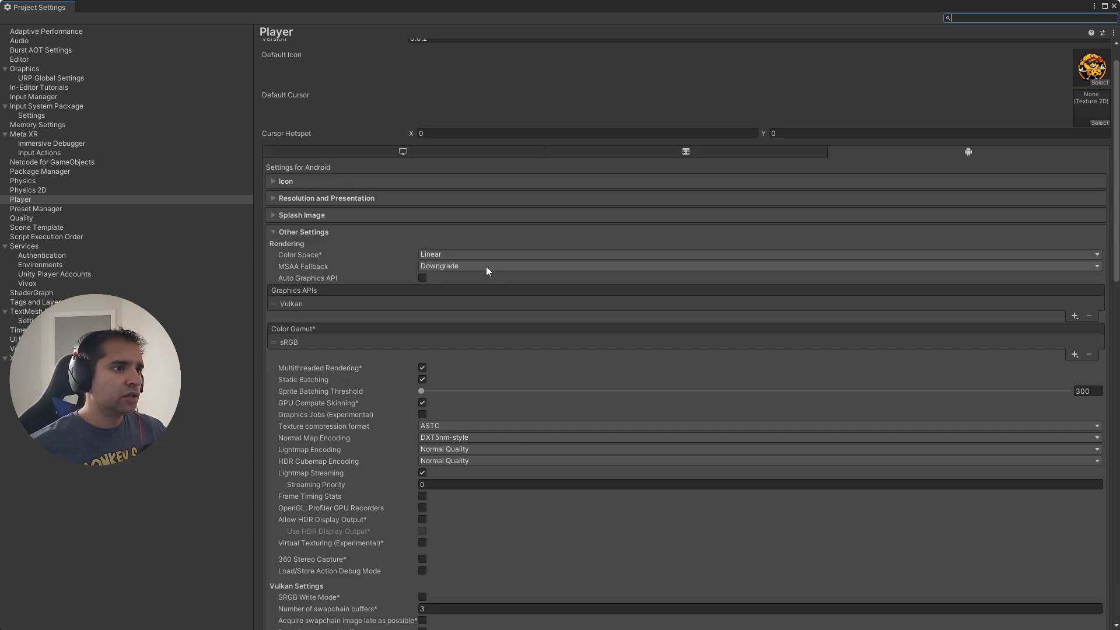
pyautogui.scroll(-6, 456, 302)
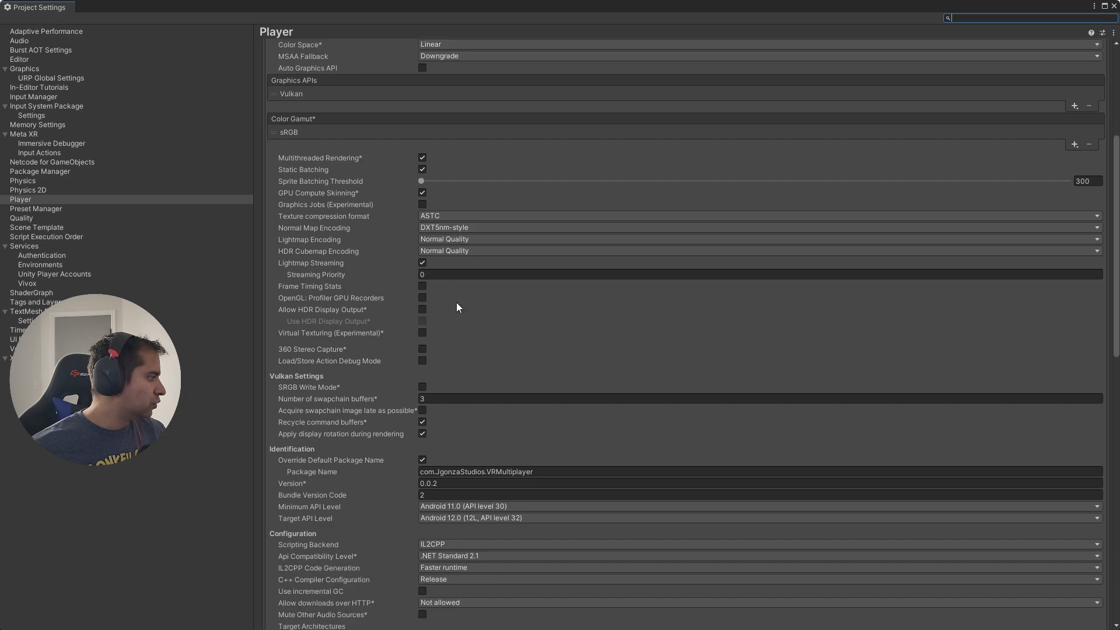
pyautogui.scroll(-2, 455, 301)
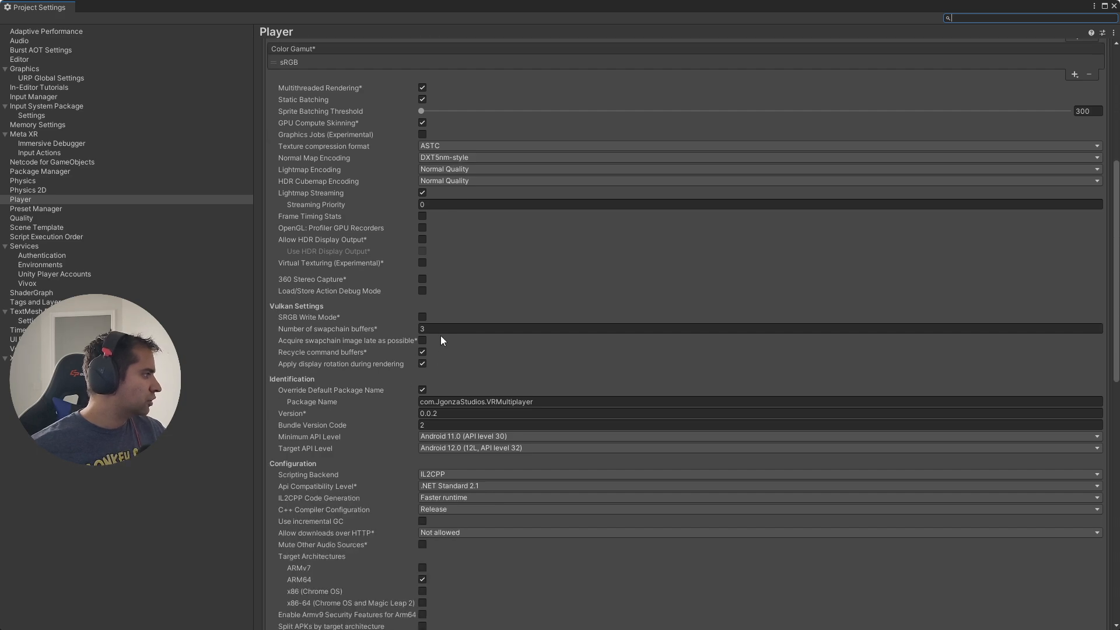
pyautogui.scroll(-5, 441, 337)
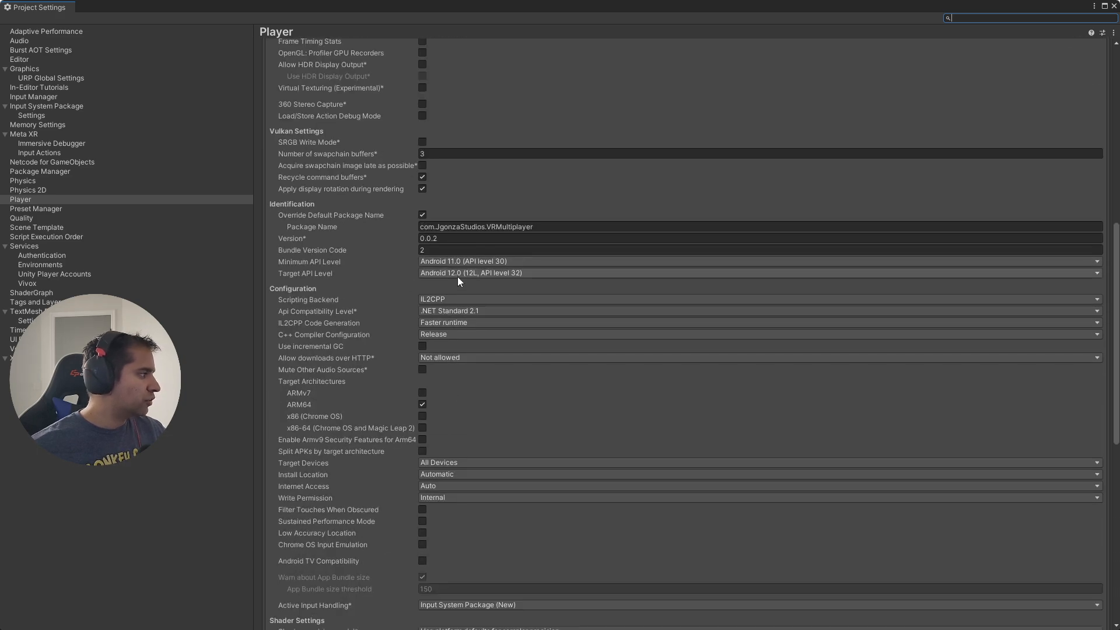
pyautogui.scroll(-3, 466, 291)
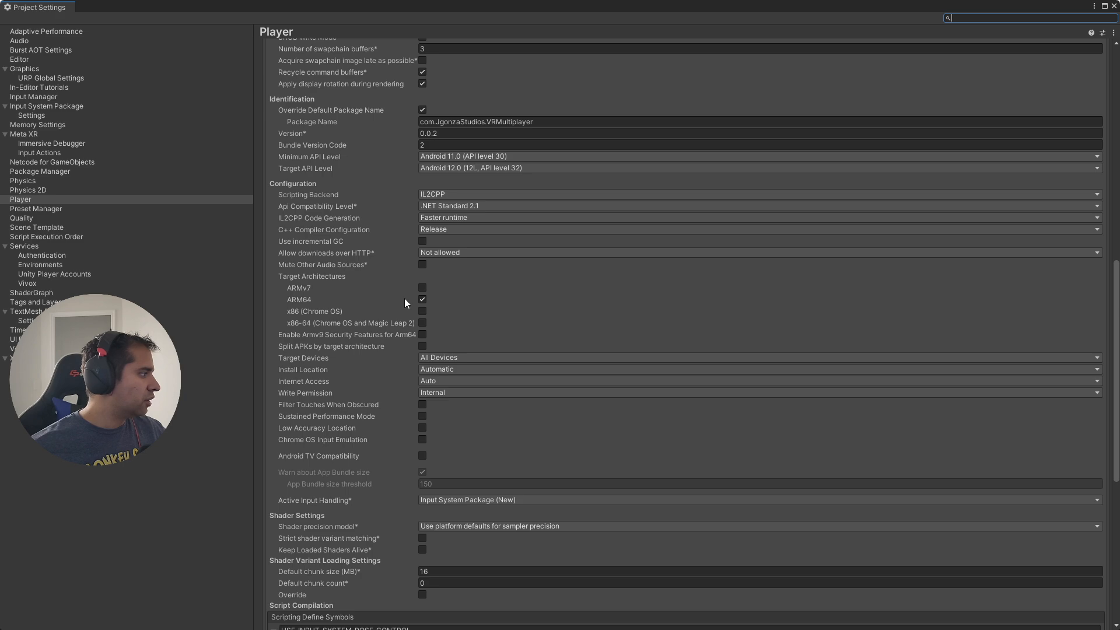
pyautogui.scroll(-3, 429, 314)
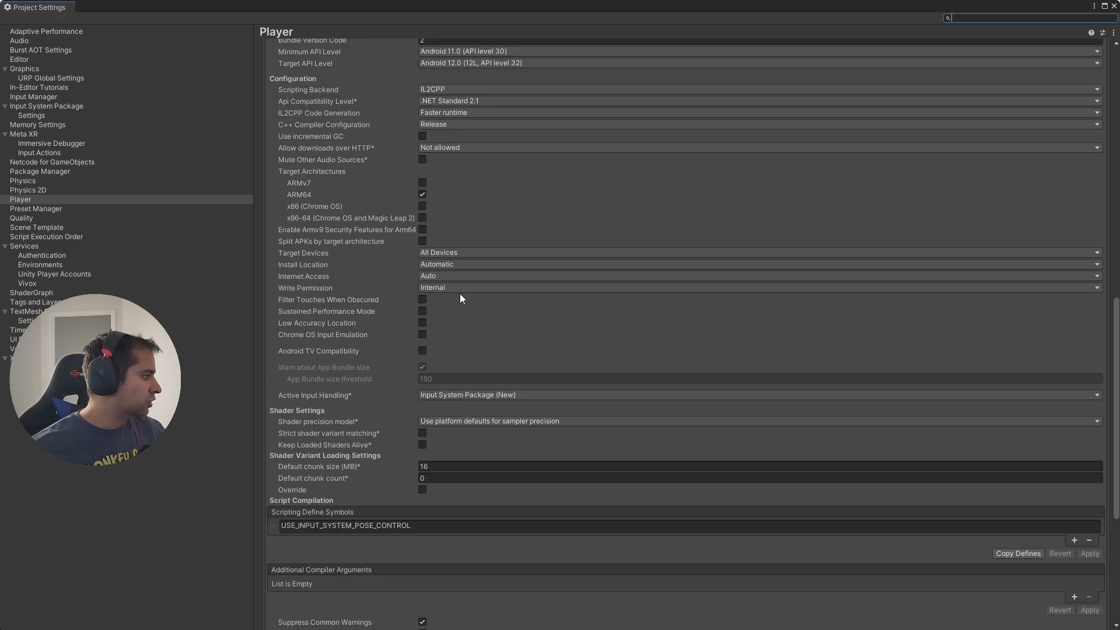
pyautogui.scroll(3, 457, 293)
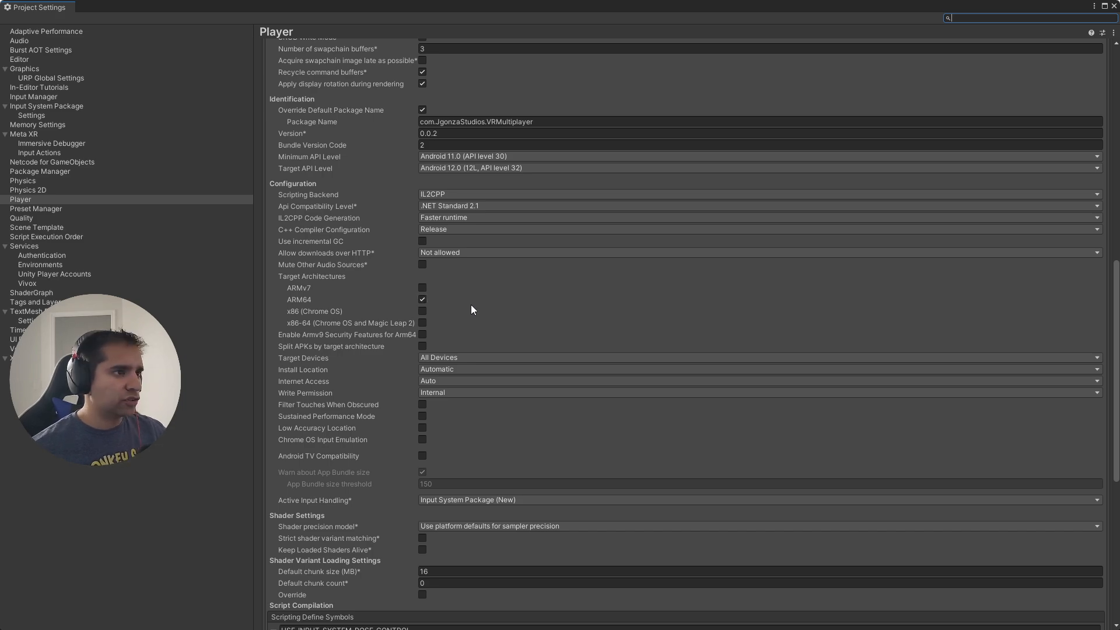
pyautogui.scroll(-1, 471, 305)
pyautogui.scroll(-7, 470, 305)
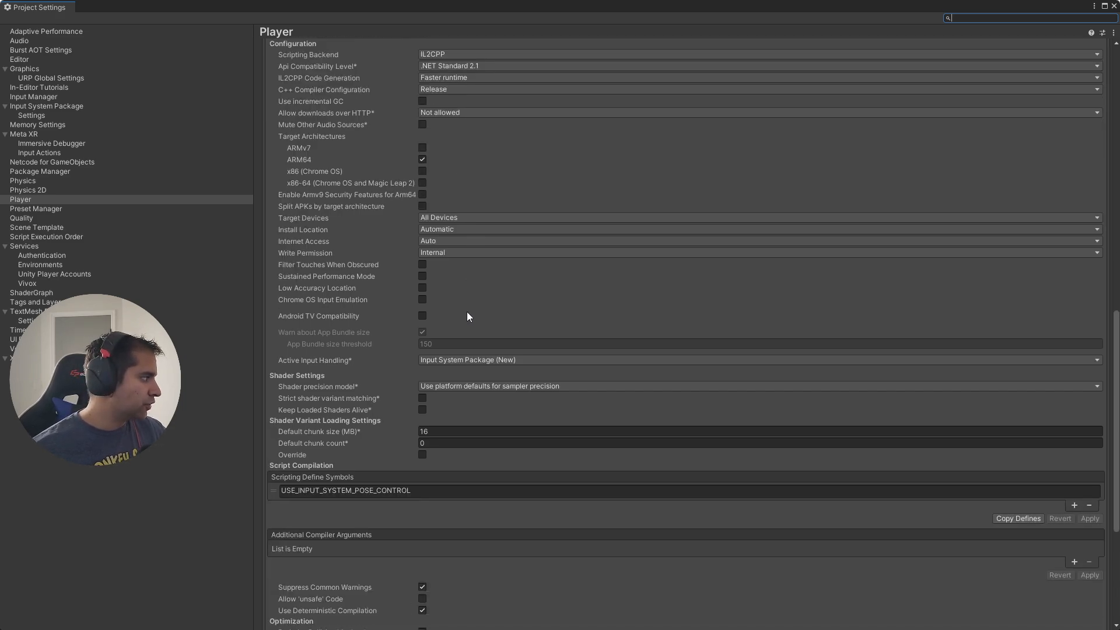
pyautogui.scroll(-3, 453, 335)
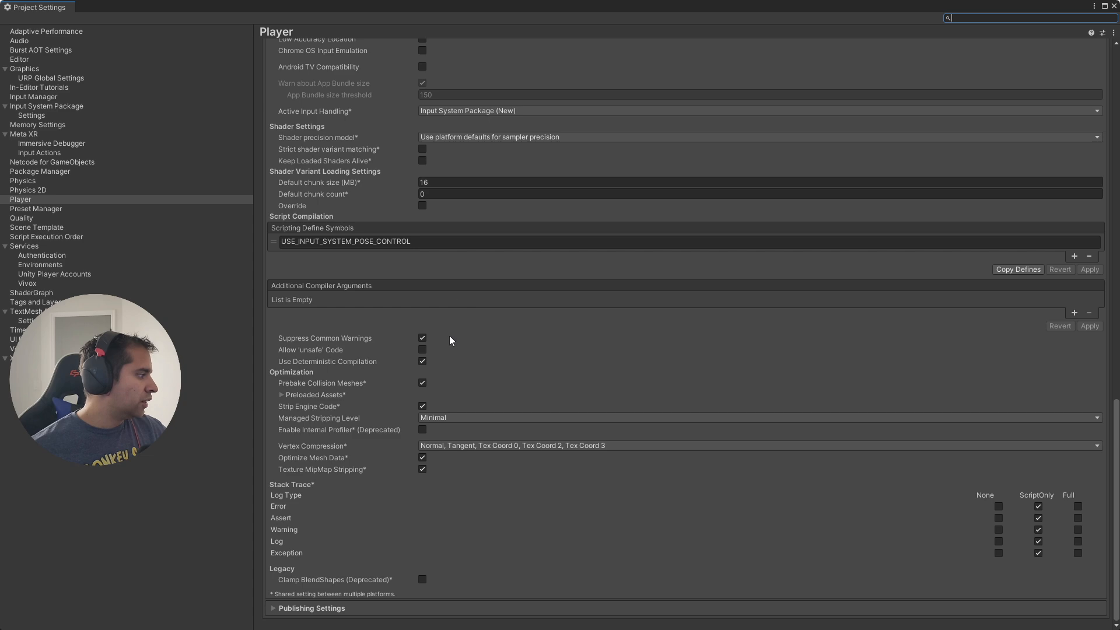
# Step: Examine the Publishing Settings with the custom keystore and custom main manifest options, then close Project Settings and Build Settings
pyautogui.click(312, 610)
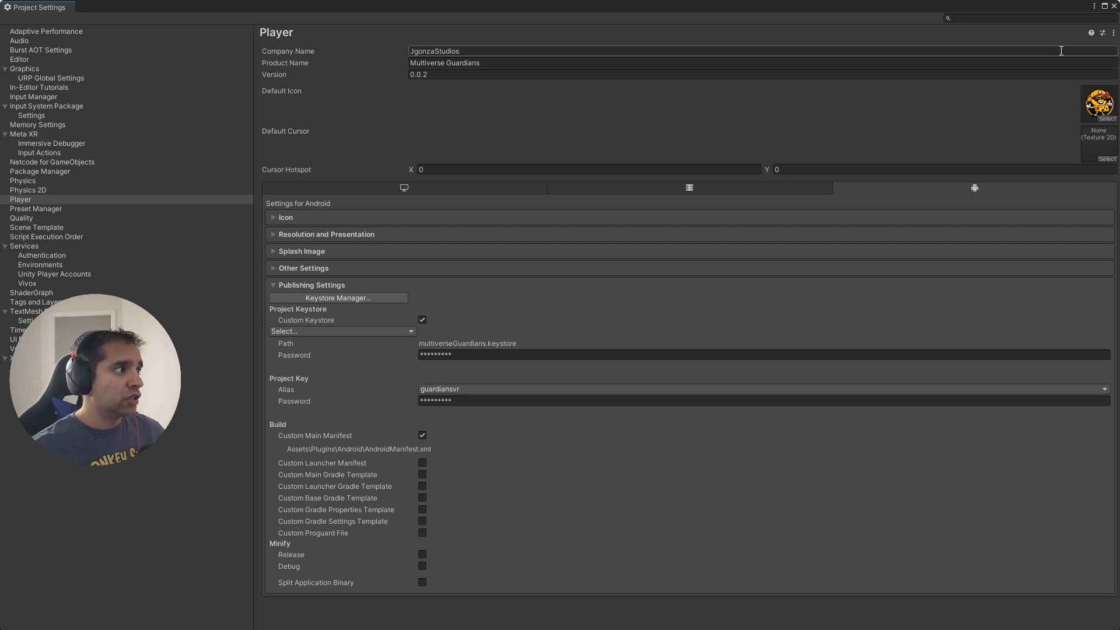
pyautogui.click(1113, 7)
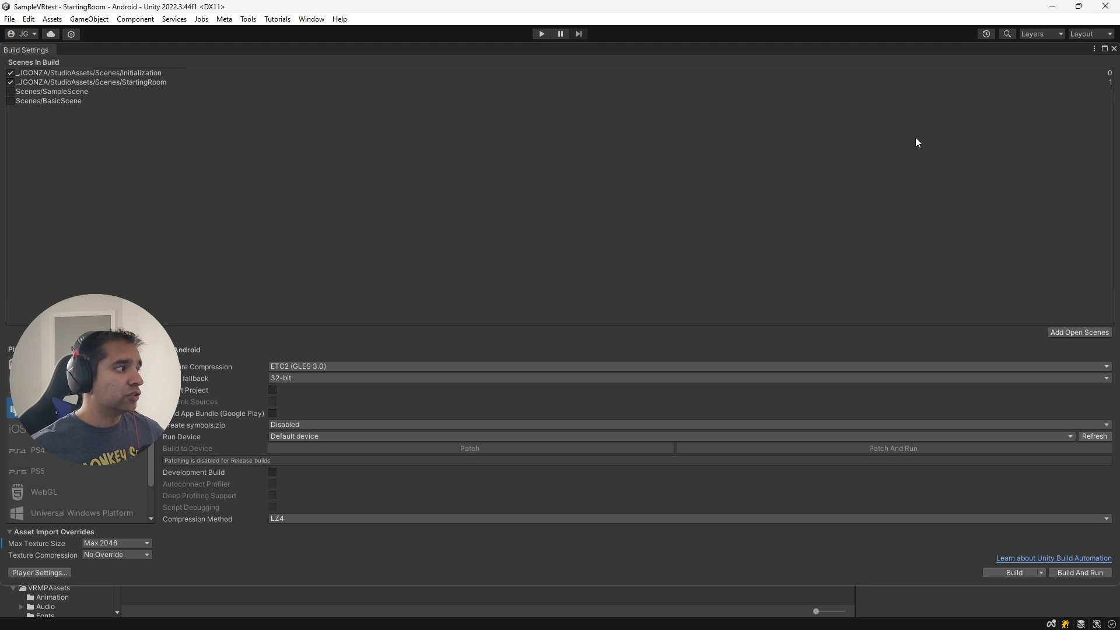
pyautogui.click(1114, 49)
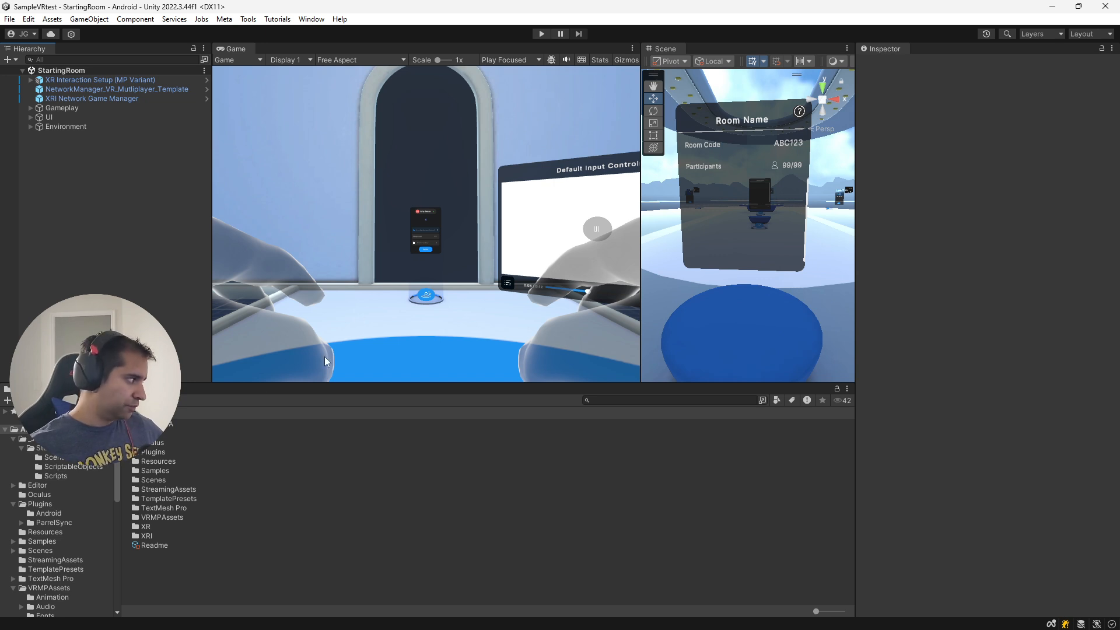
# Step: Search the project assets for "androidm", locate AndroidManifest in its folder and open it in Visual Studio
pyautogui.click(663, 399)
pyautogui.write('an')
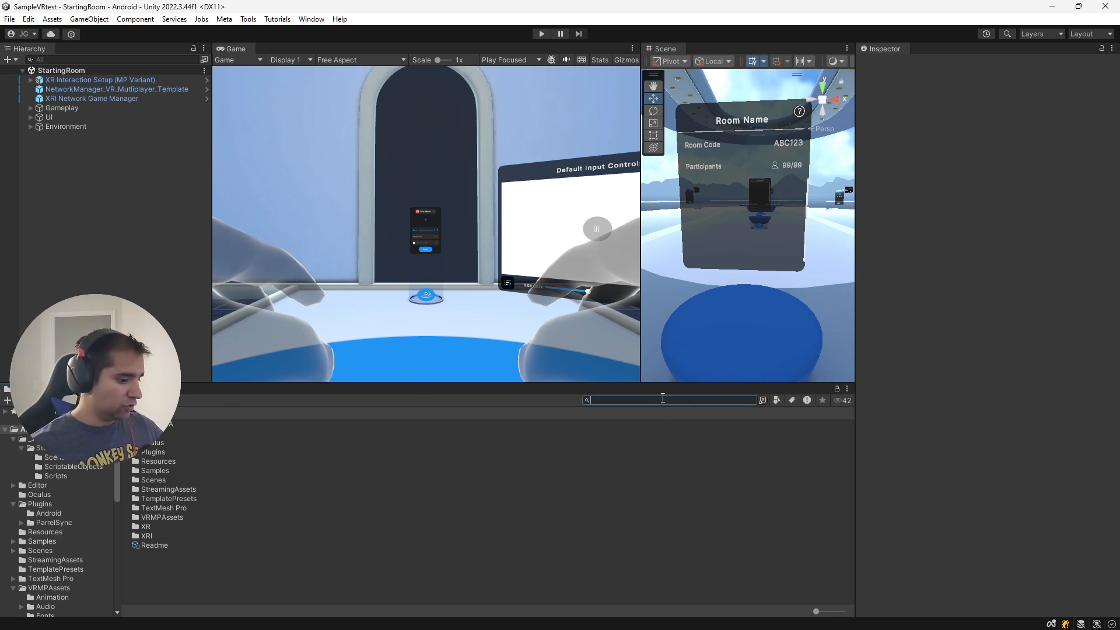
pyautogui.write('droid')
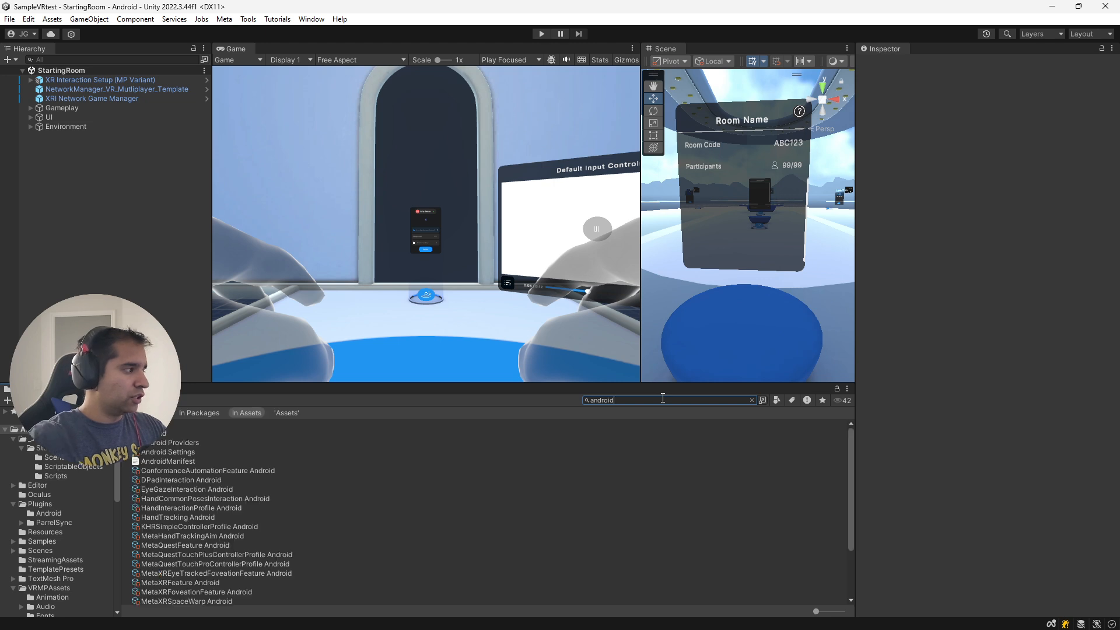
pyautogui.write('m')
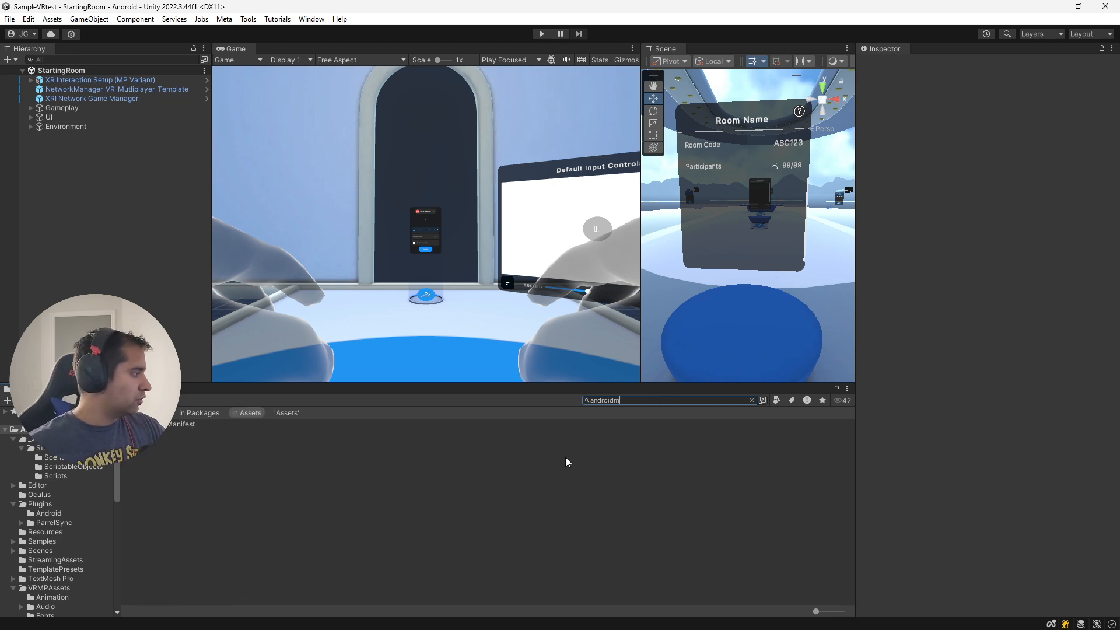
pyautogui.click(215, 424)
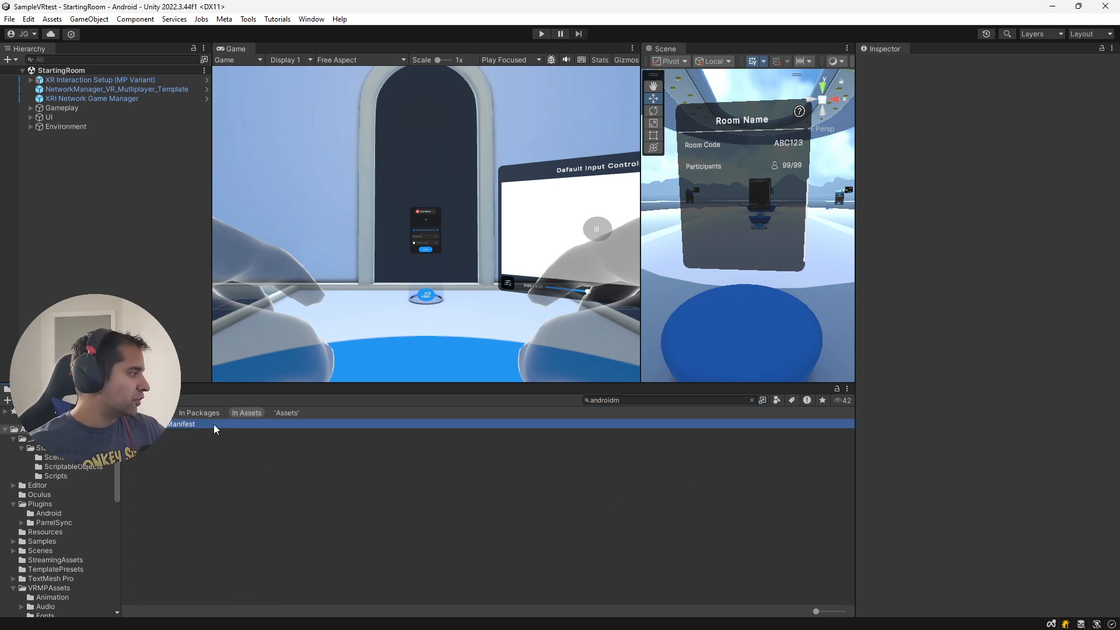
pyautogui.click(751, 400)
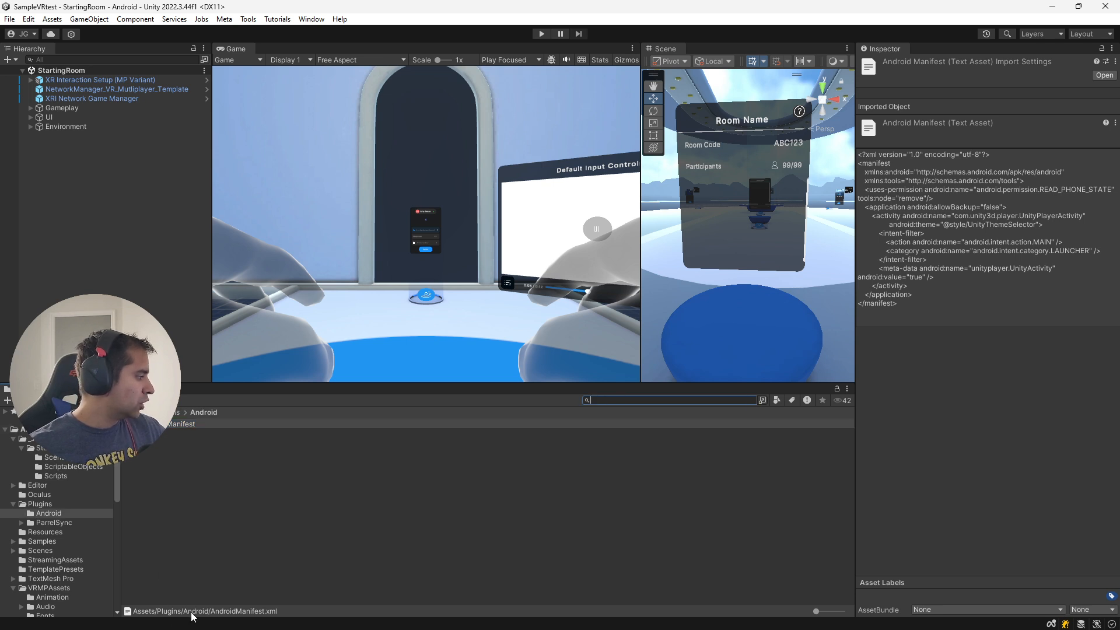
pyautogui.click(175, 425)
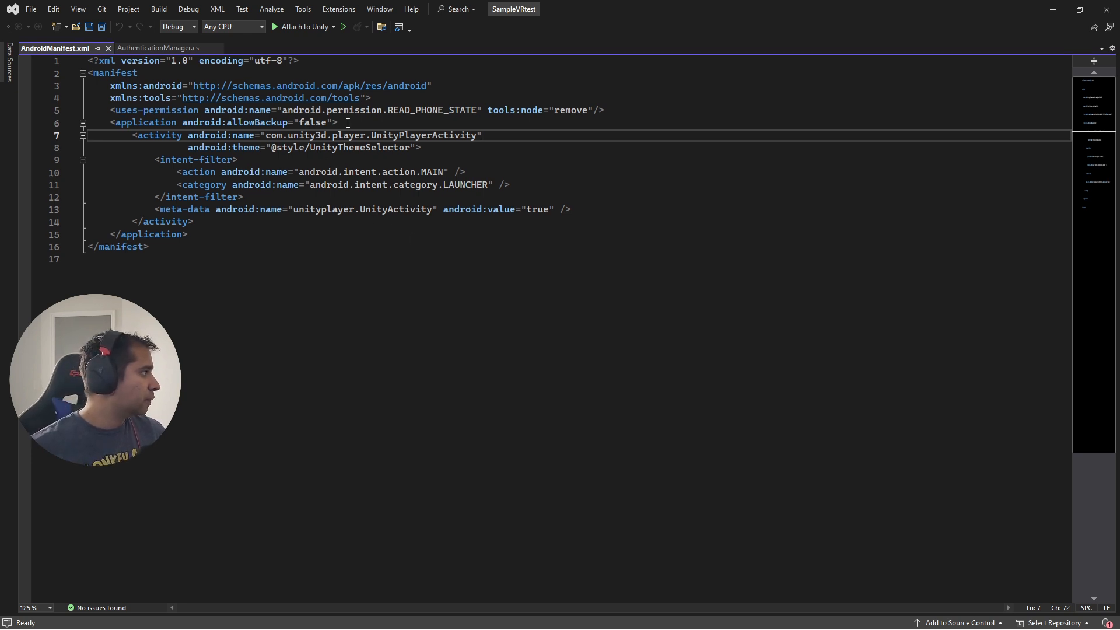
# Step: Examine the manifest's allowBackup attribute, READ_PHONE_STATE permission removal line and xmlns declarations, and return to the Unity editor
pyautogui.click(67, 124)
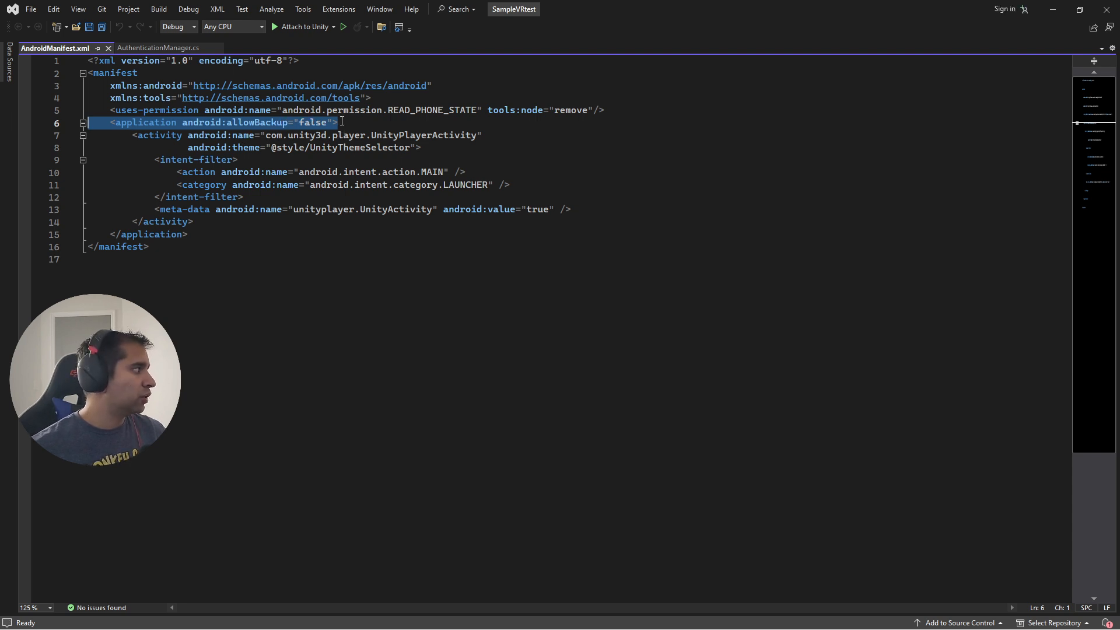
pyautogui.moveTo(342, 121); pyautogui.dragTo(105, 126)
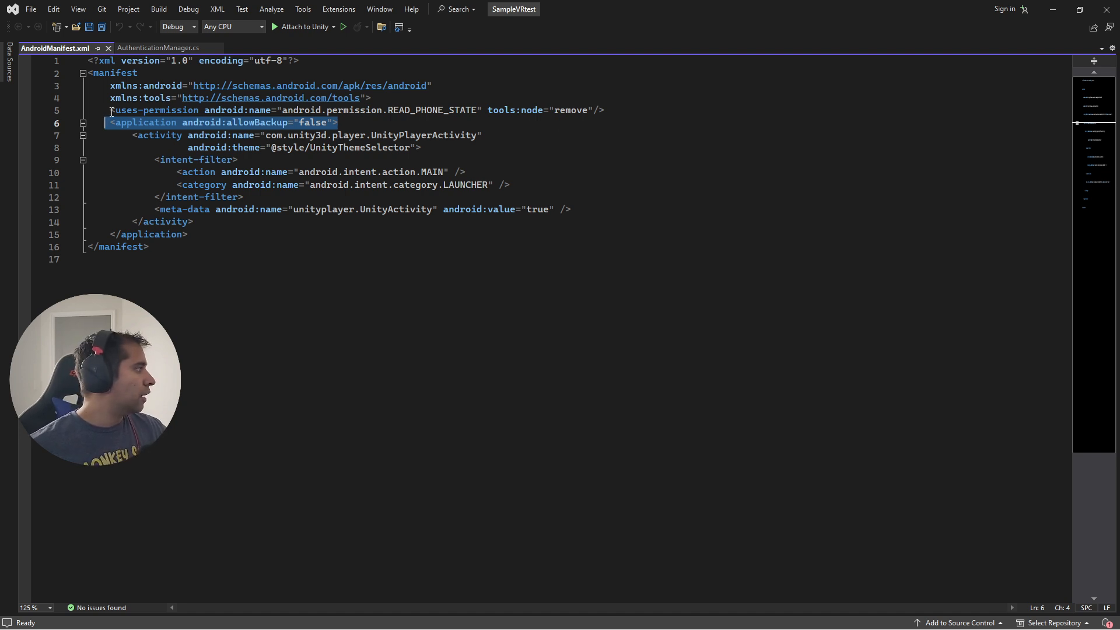
pyautogui.moveTo(111, 112); pyautogui.dragTo(601, 112)
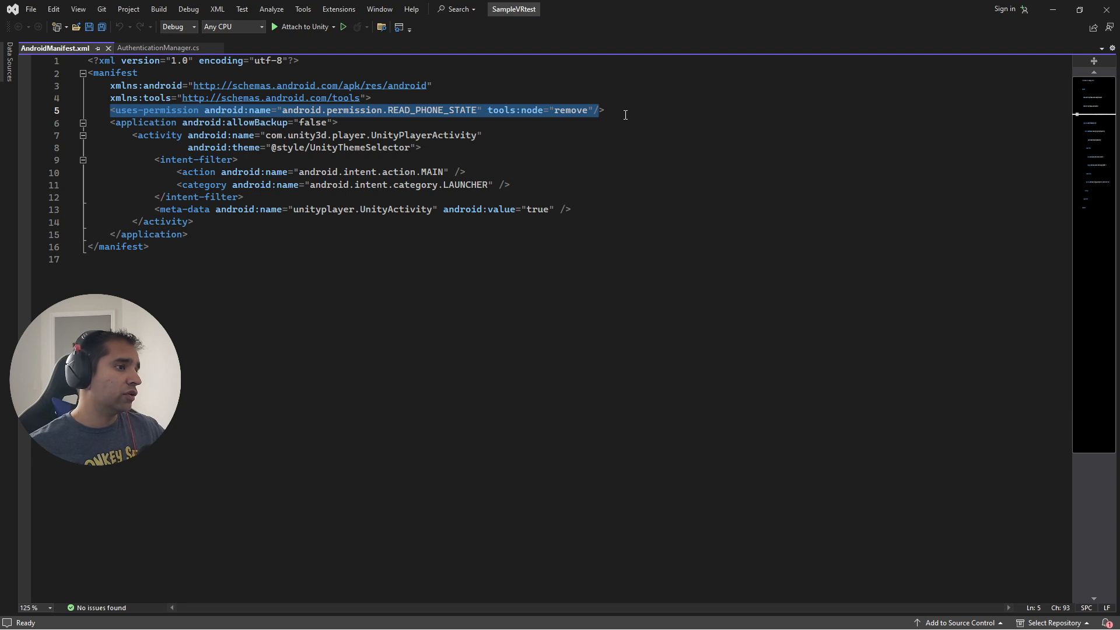
pyautogui.moveTo(624, 111); pyautogui.dragTo(157, 111)
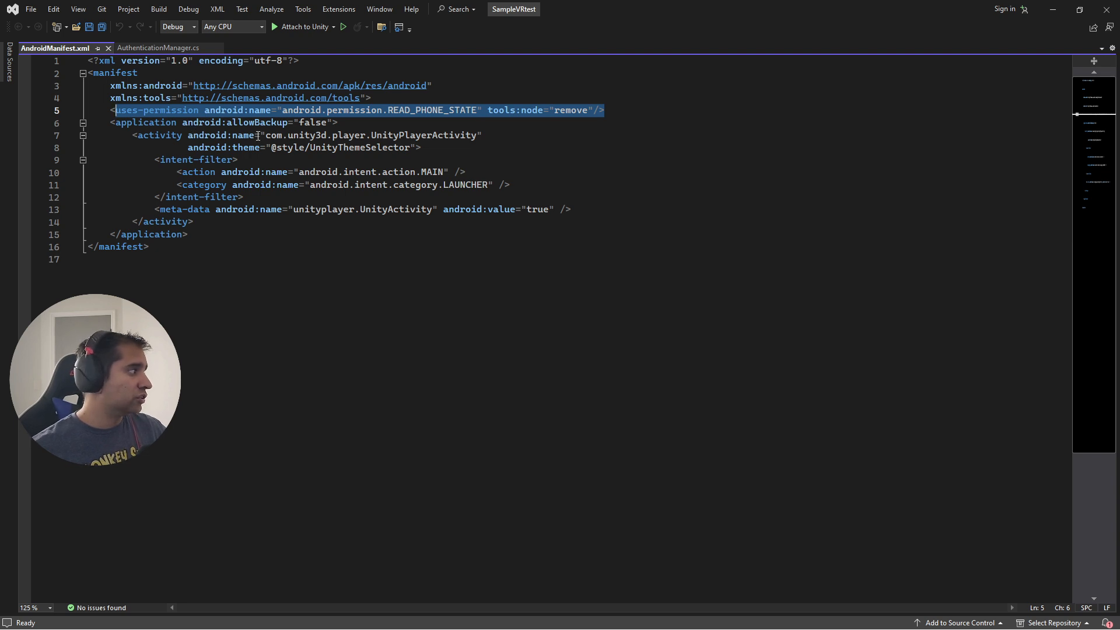
pyautogui.click(144, 110)
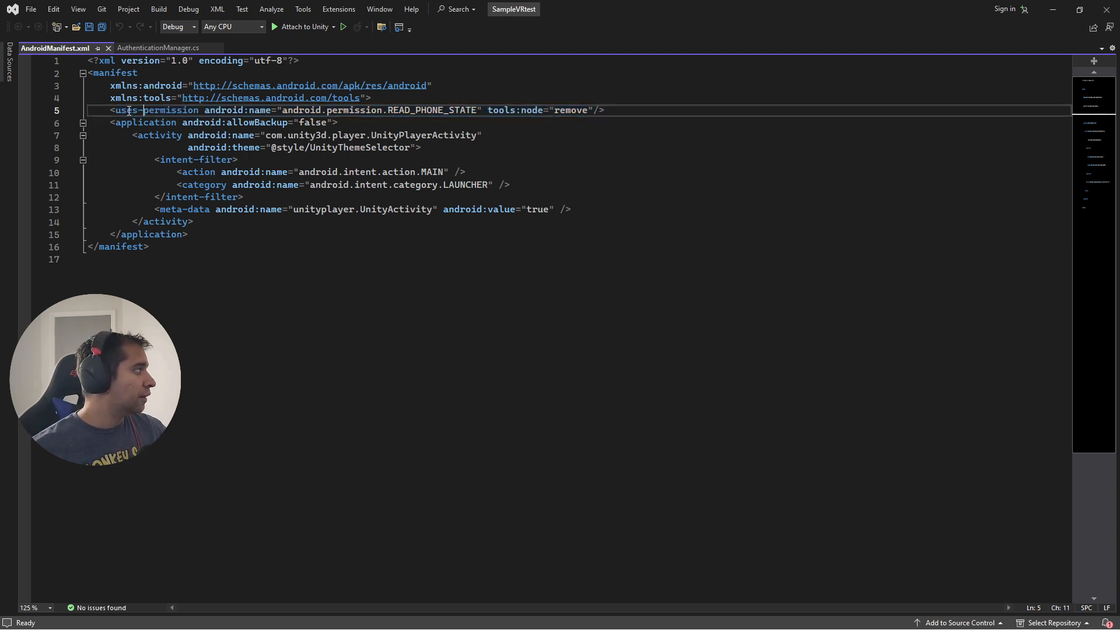
pyautogui.click(95, 110)
pyautogui.moveTo(104, 100); pyautogui.dragTo(634, 116)
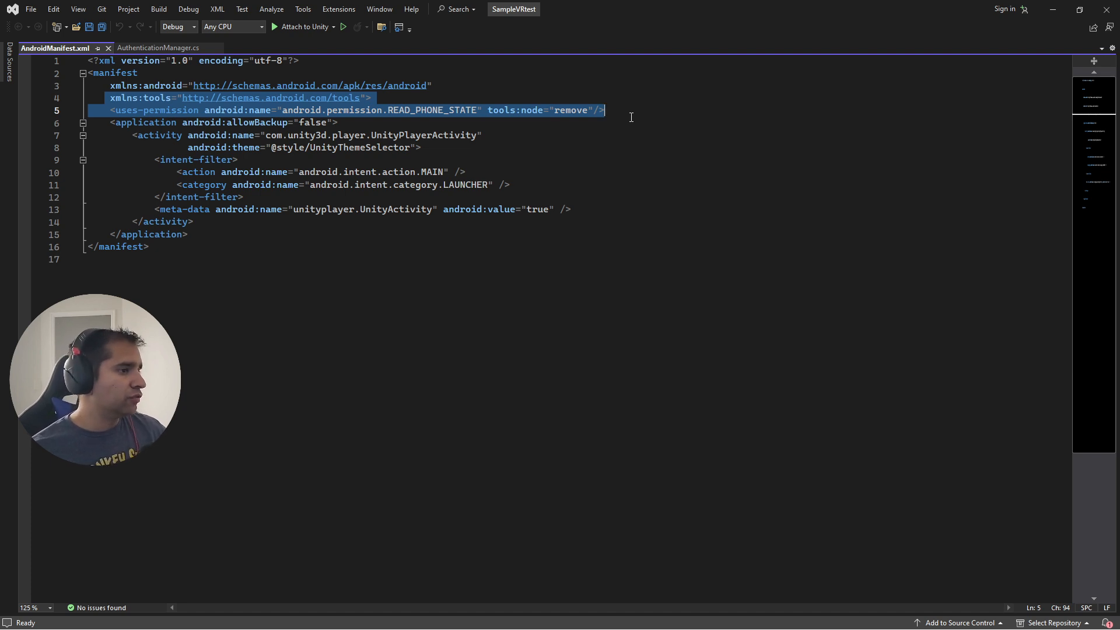
pyautogui.click(644, 111)
pyautogui.moveTo(644, 111); pyautogui.dragTo(84, 88)
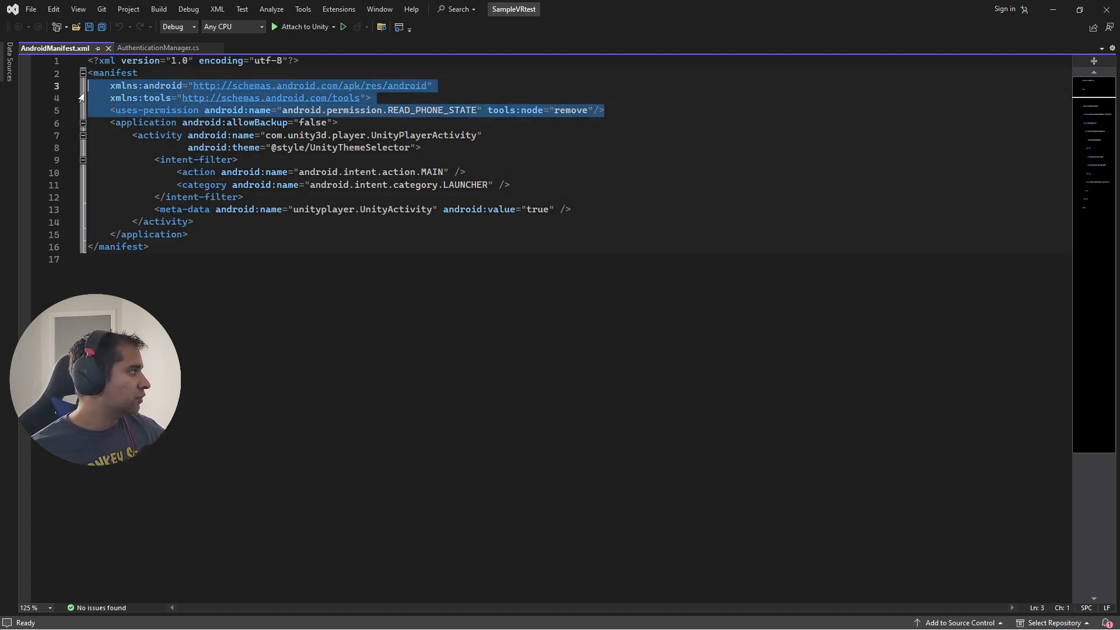
pyautogui.click(637, 72)
pyautogui.click(1057, 10)
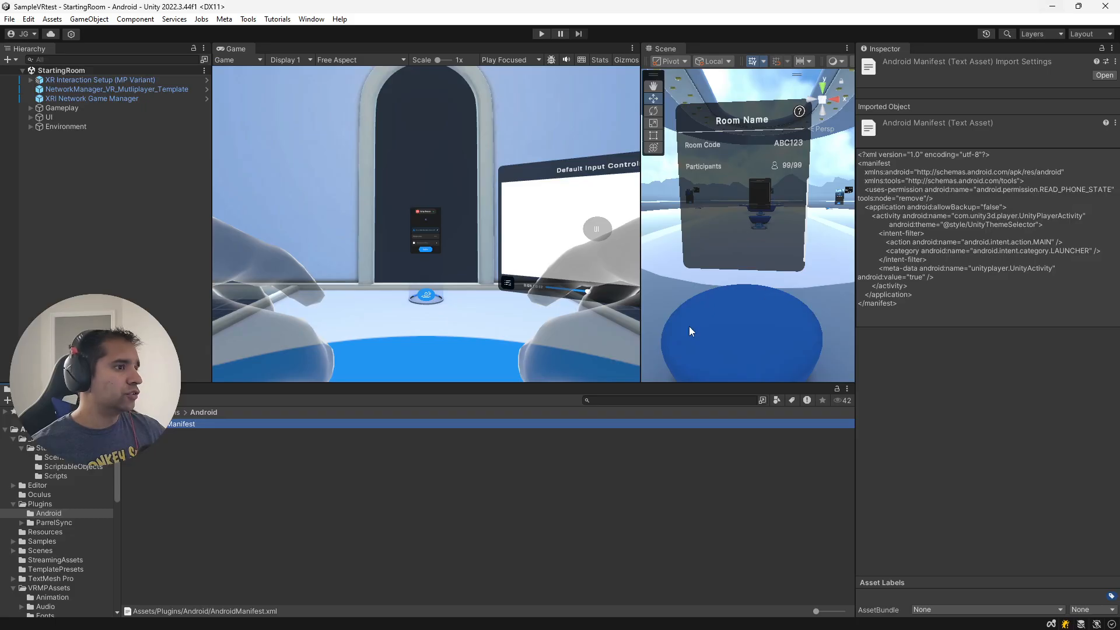
# Step: Reopen the Android Player settings from Build Settings to view the Publishing Settings again
pyautogui.click(9, 19)
pyautogui.click(41, 164)
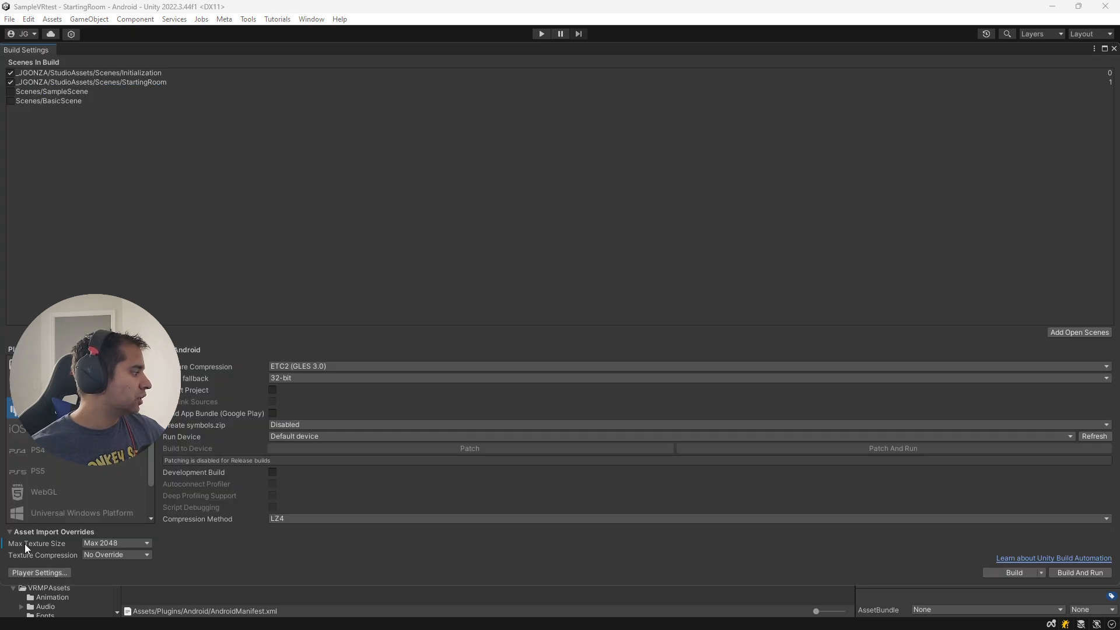
pyautogui.click(40, 572)
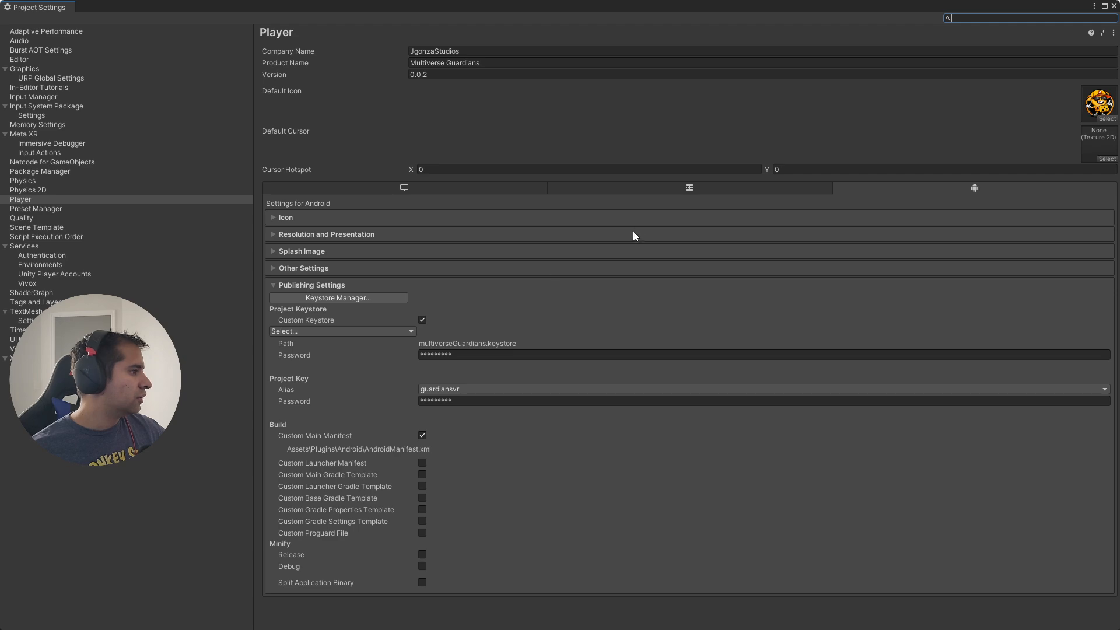
# Step: Look through the Other Settings of the Android Player, close Project Settings and switch to Meta Quest Developer Hub
pyautogui.click(359, 269)
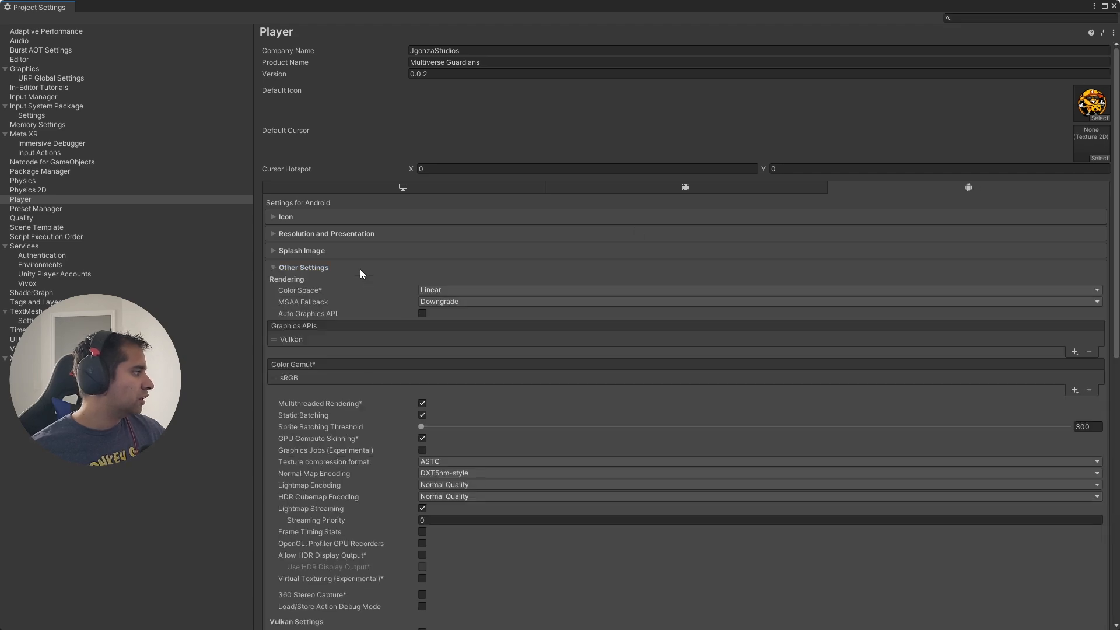
pyautogui.scroll(-4, 520, 346)
pyautogui.scroll(-20, 524, 359)
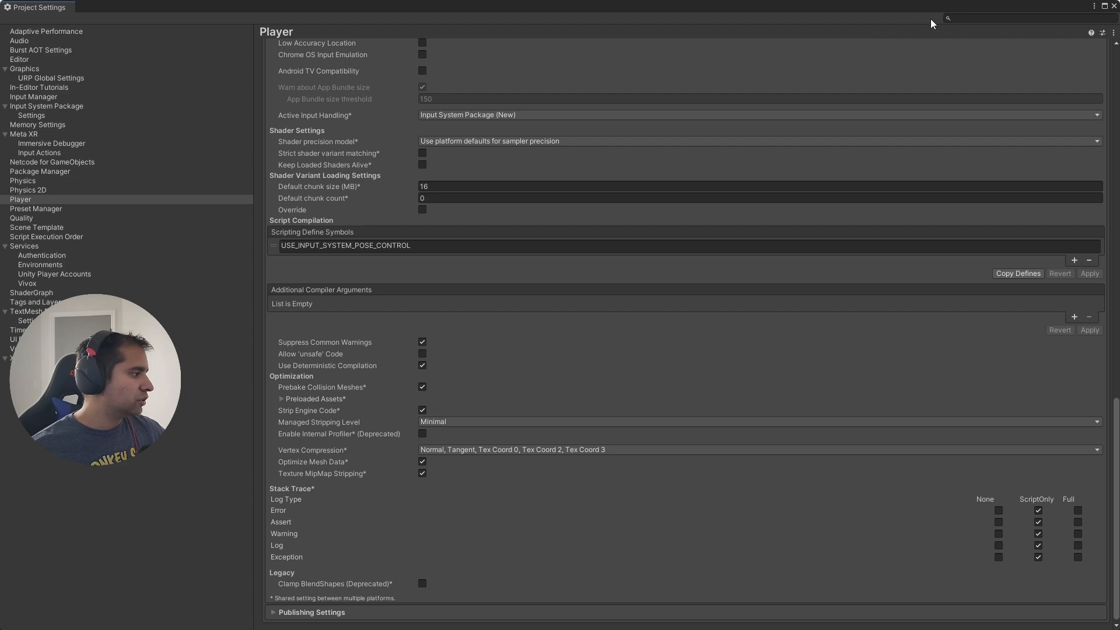
pyautogui.click(1113, 7)
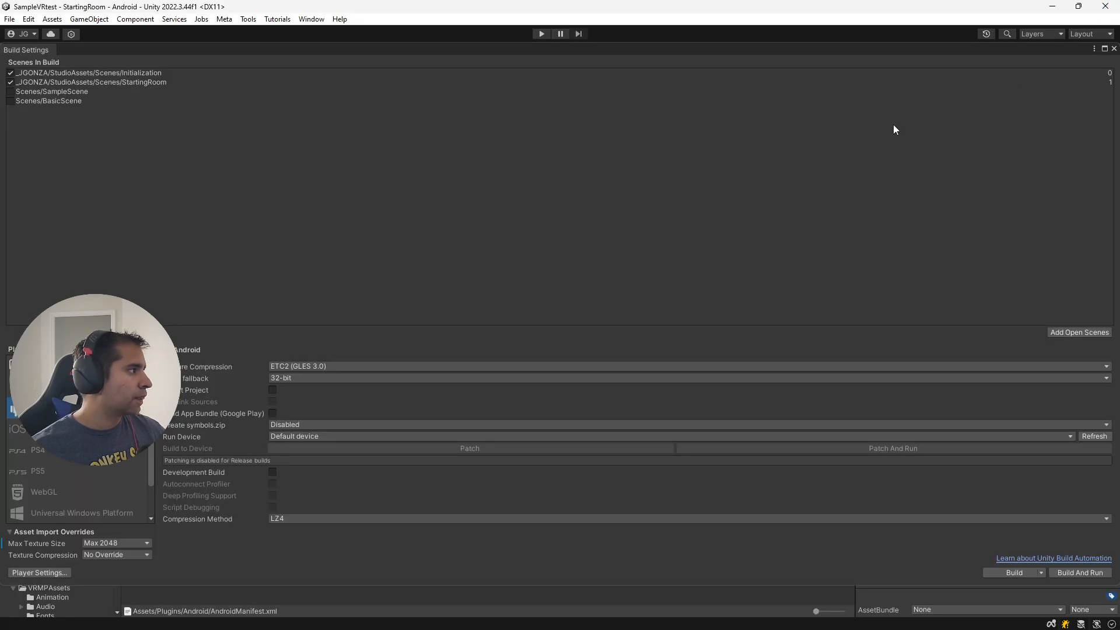
pyautogui.click(1060, 10)
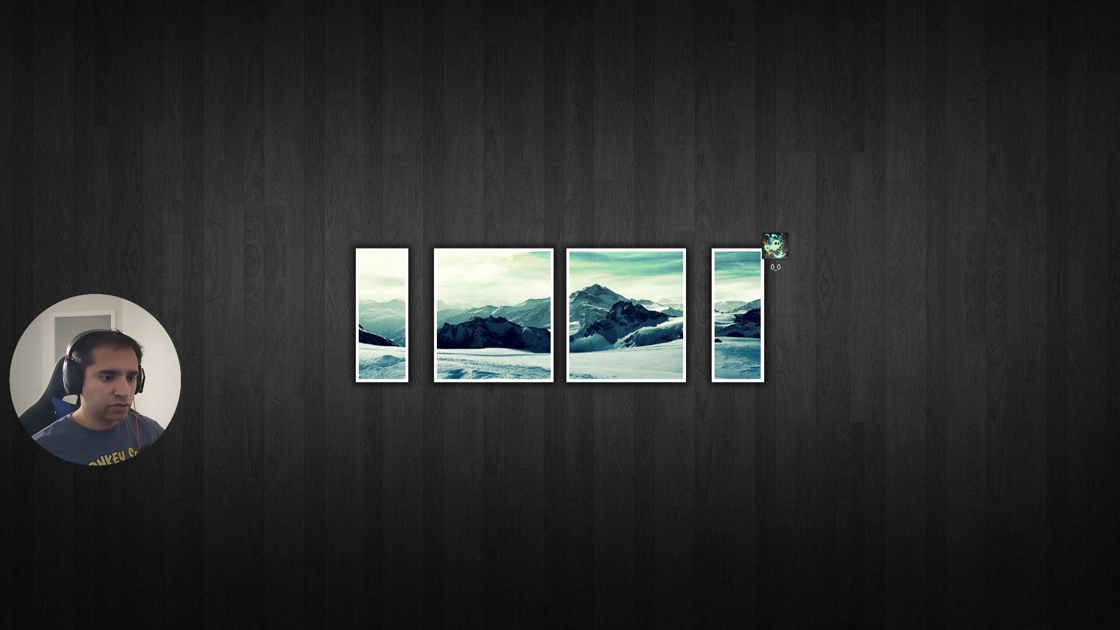
pyautogui.hotkey('alt', 'Tab')
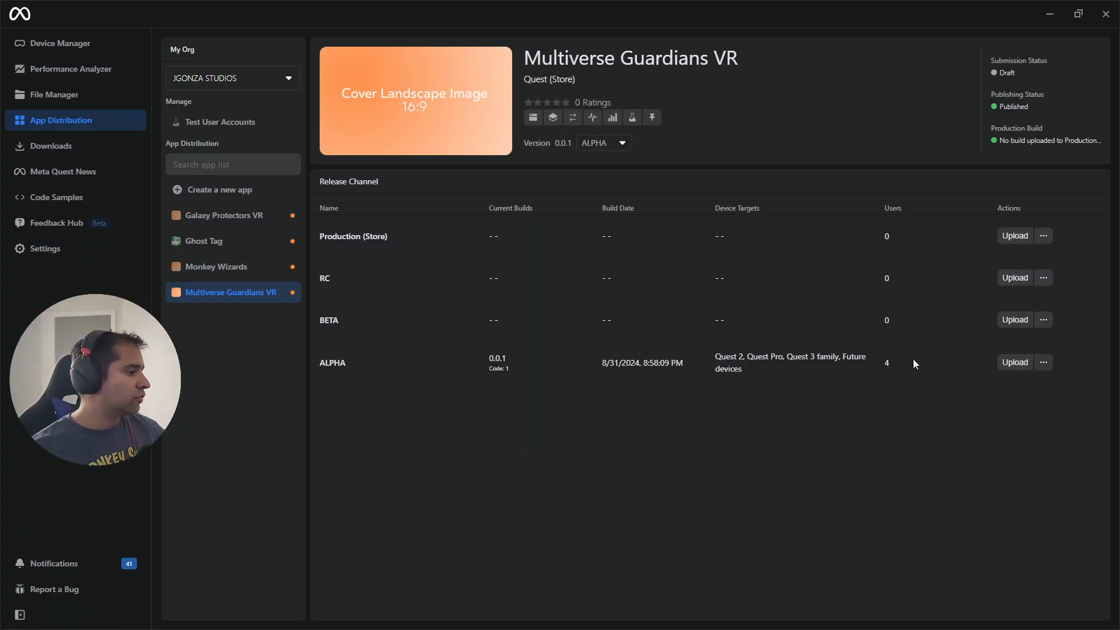
# Step: Try to upload the Guardians_2.apk build to the ALPHA release channel of Multiverse Guardians VR, keeping the preselected supported devices
pyautogui.click(1014, 362)
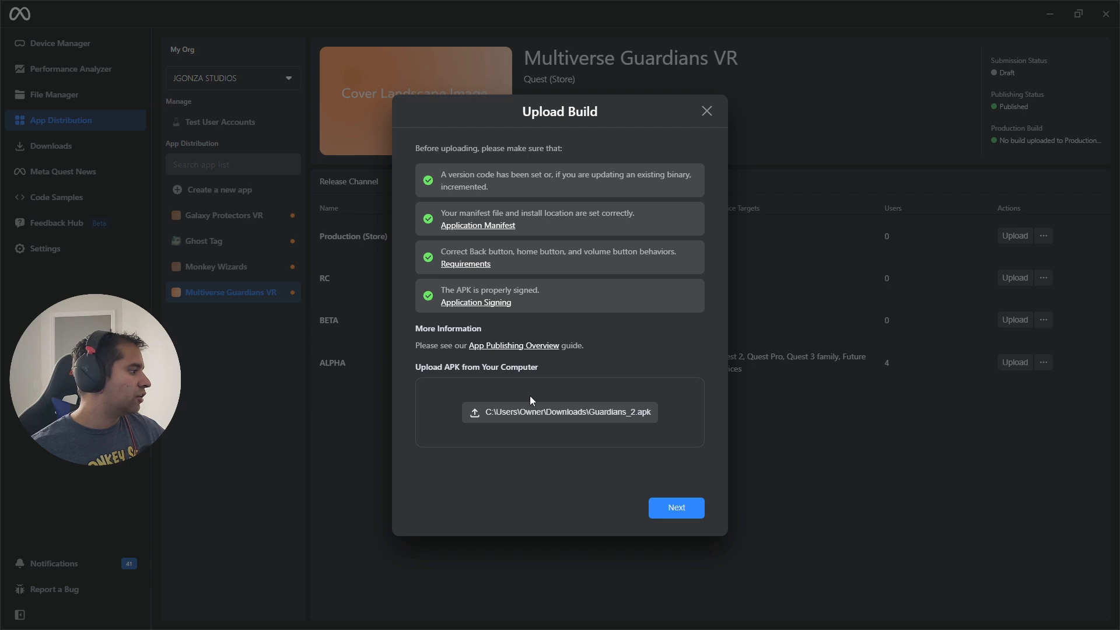
pyautogui.click(539, 411)
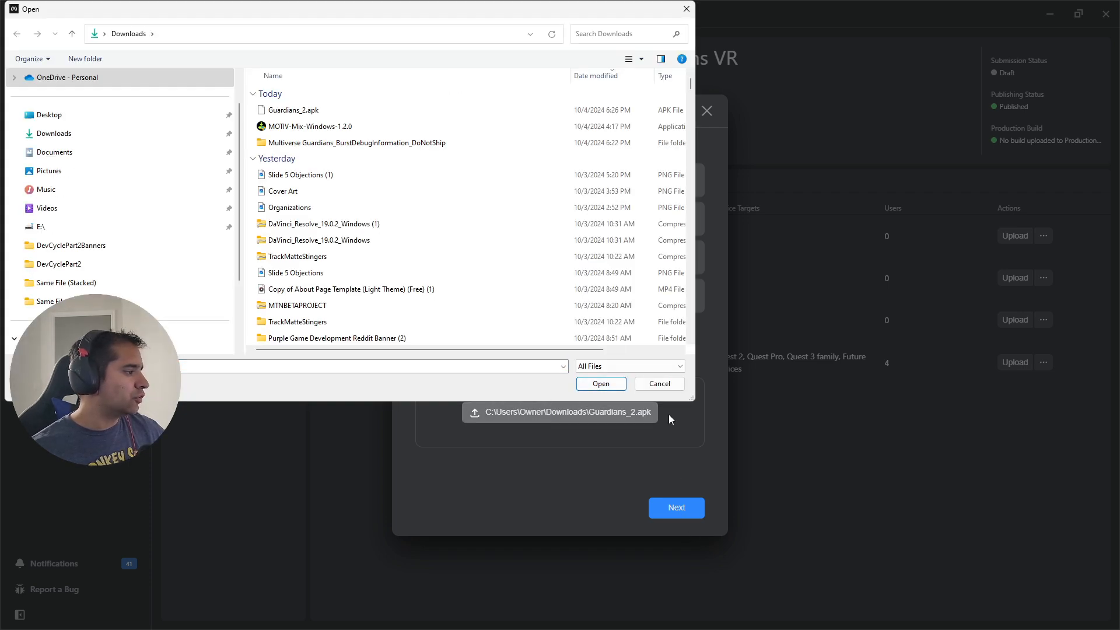
pyautogui.click(659, 384)
pyautogui.click(676, 508)
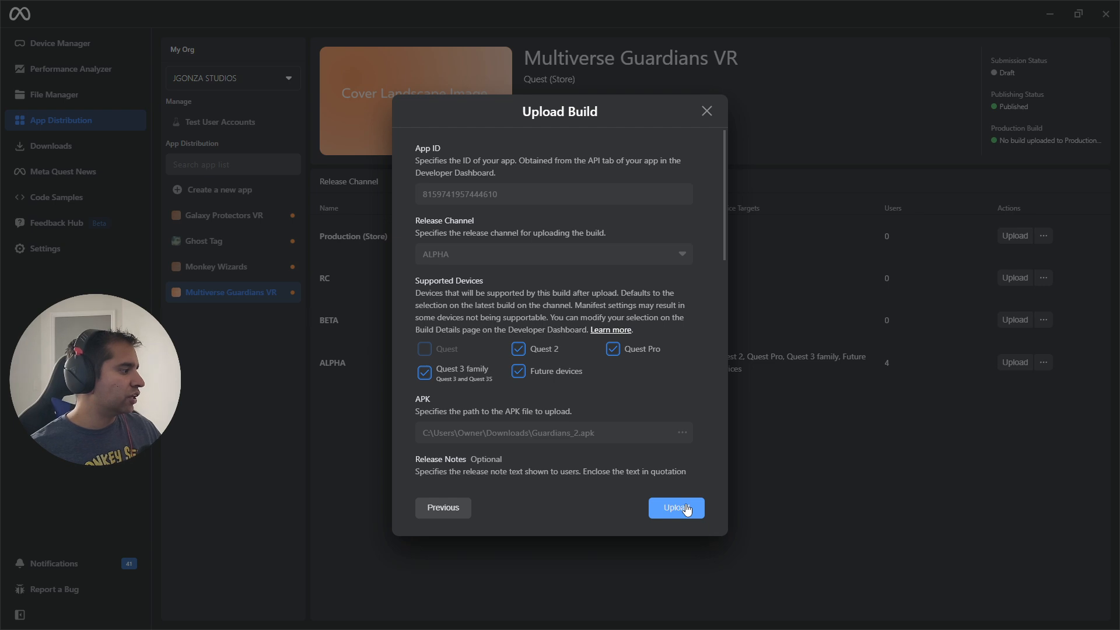
pyautogui.scroll(-2, 607, 396)
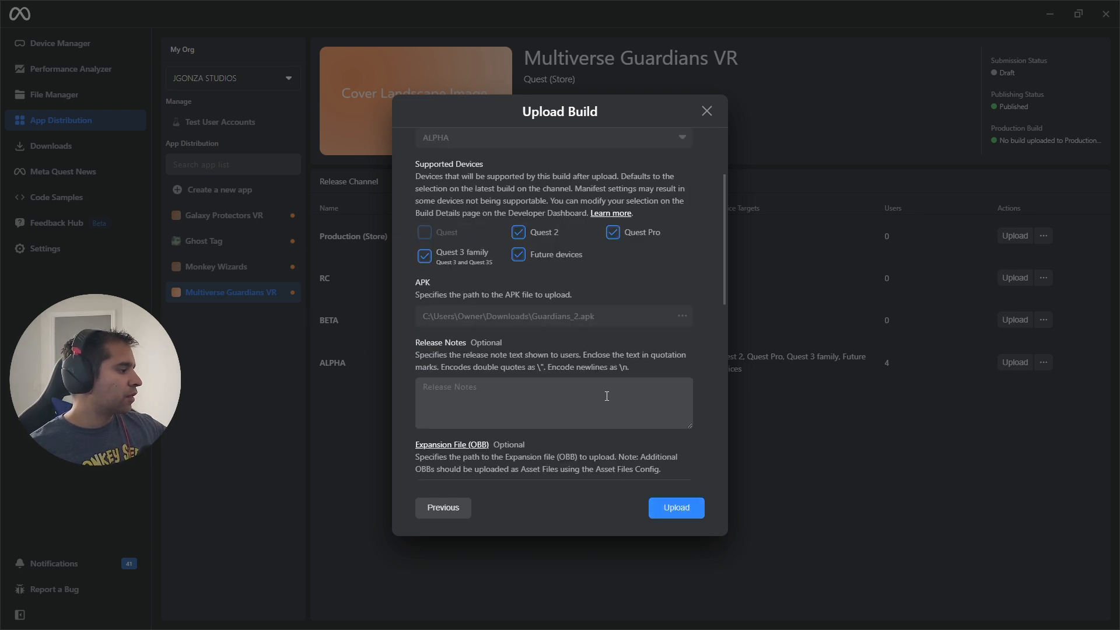
pyautogui.click(674, 507)
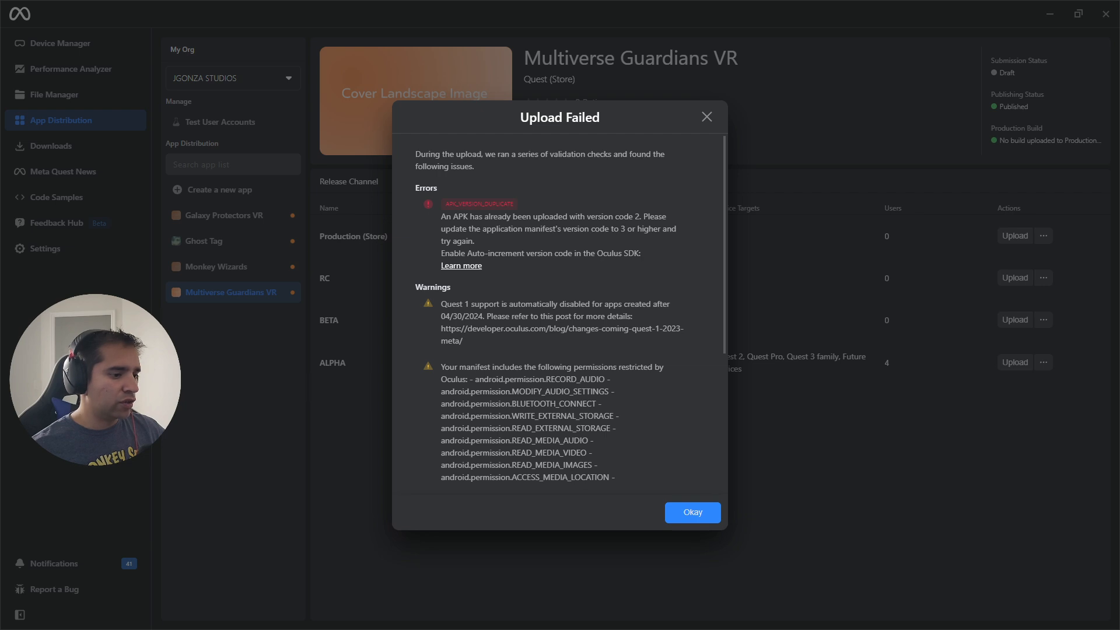
# Step: Switch to the Unity editor, check the Bundle Version Code and Version in the Android Player settings, and close the settings windows
pyautogui.hotkey('alt', 'Tab')
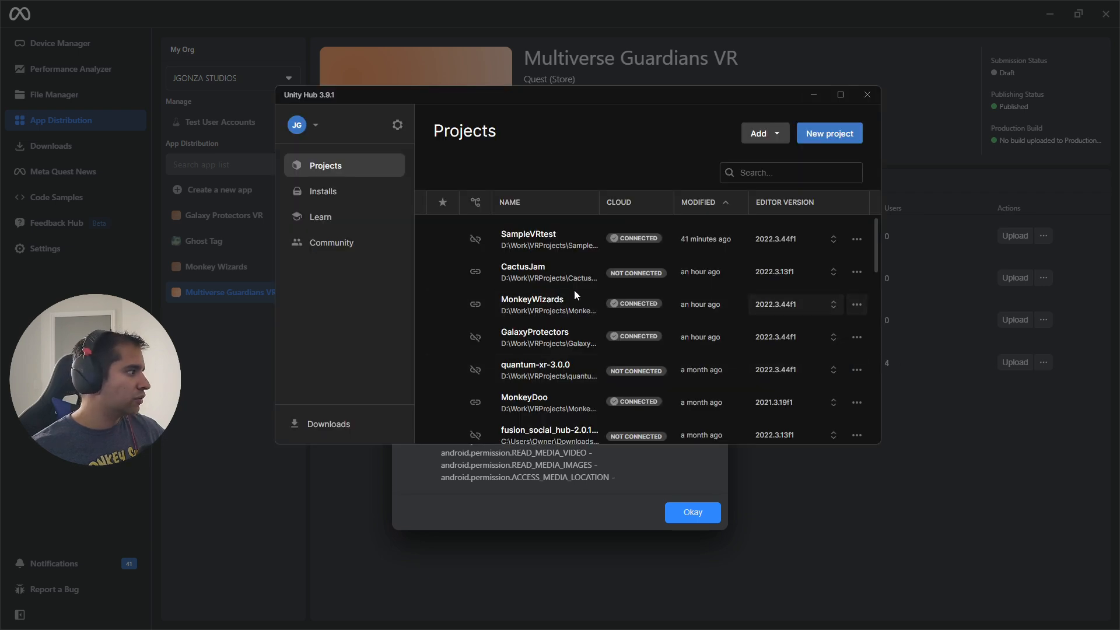
pyautogui.hotkey('alt', 'Tab')
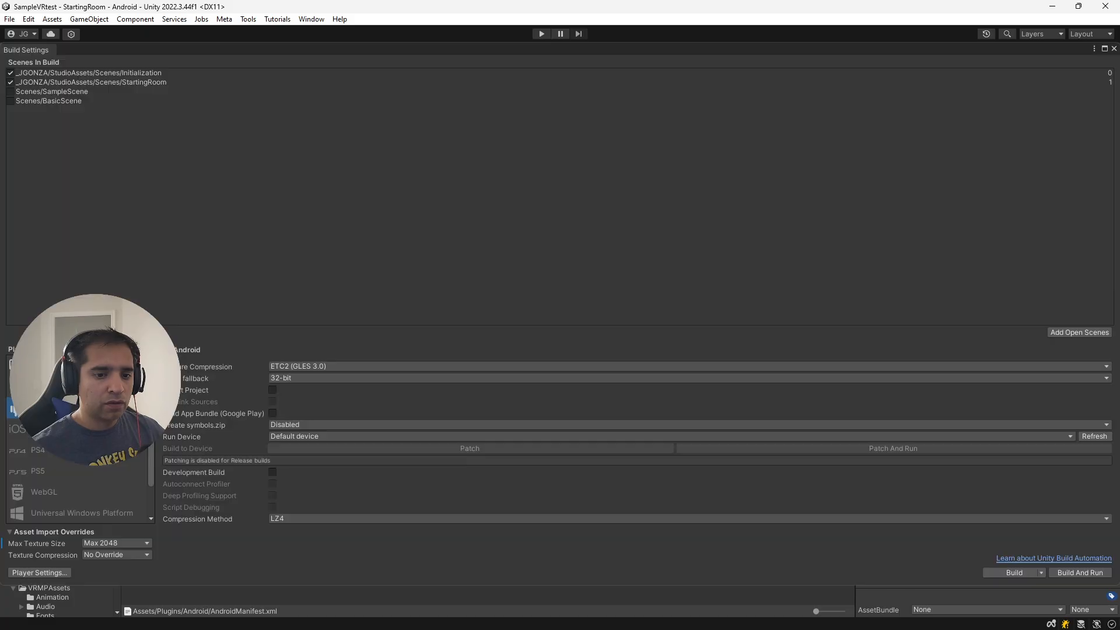
pyautogui.click(1113, 49)
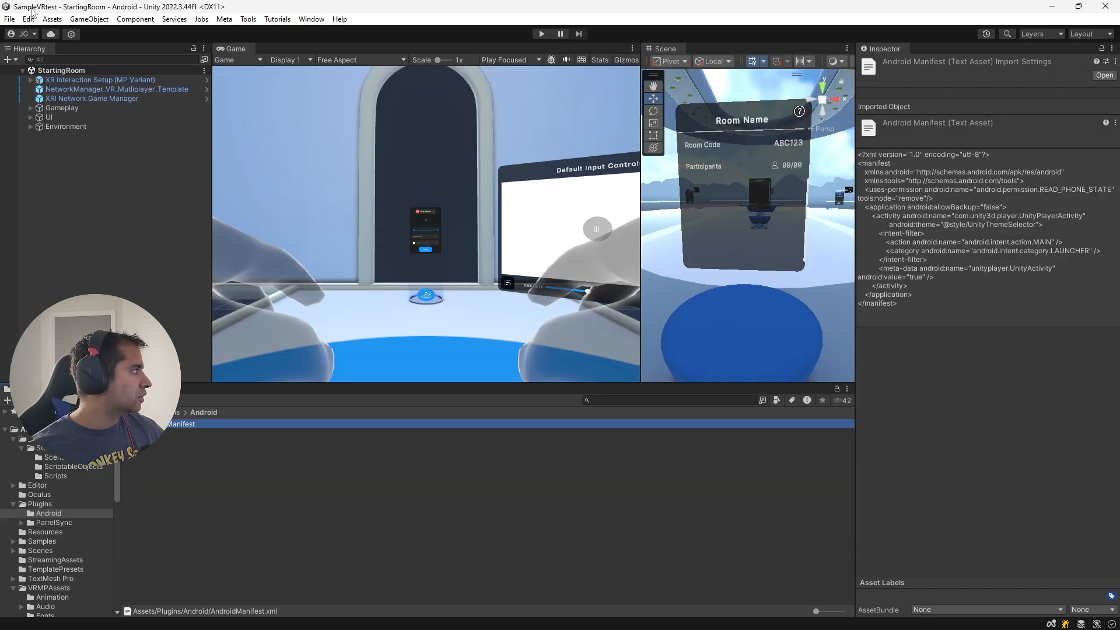
pyautogui.click(9, 19)
pyautogui.click(32, 164)
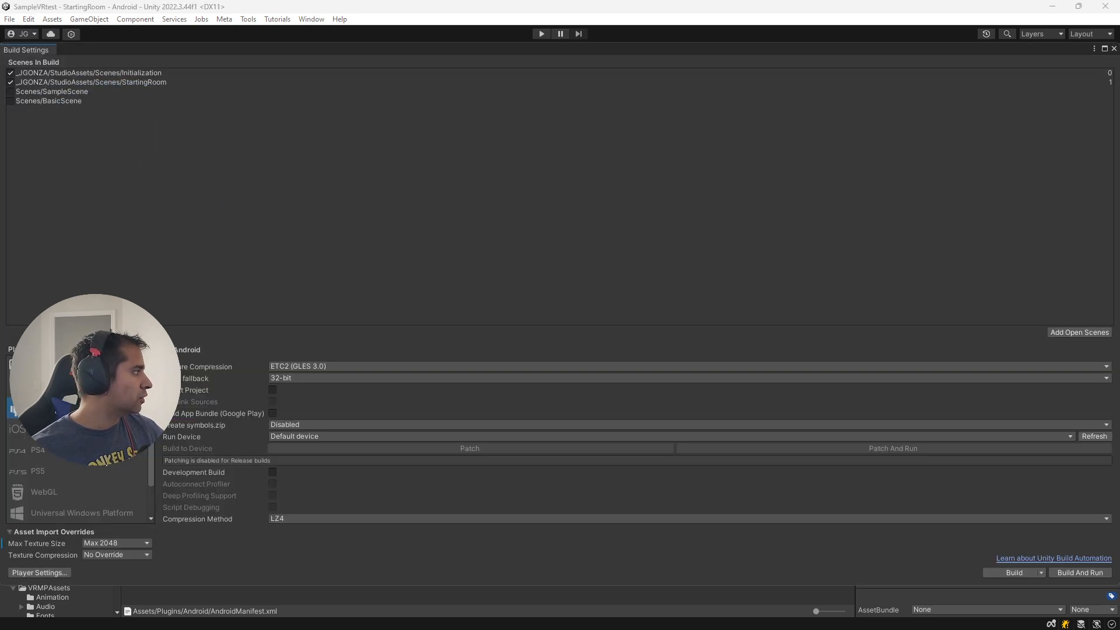
pyautogui.click(35, 571)
pyautogui.scroll(-10, 328, 482)
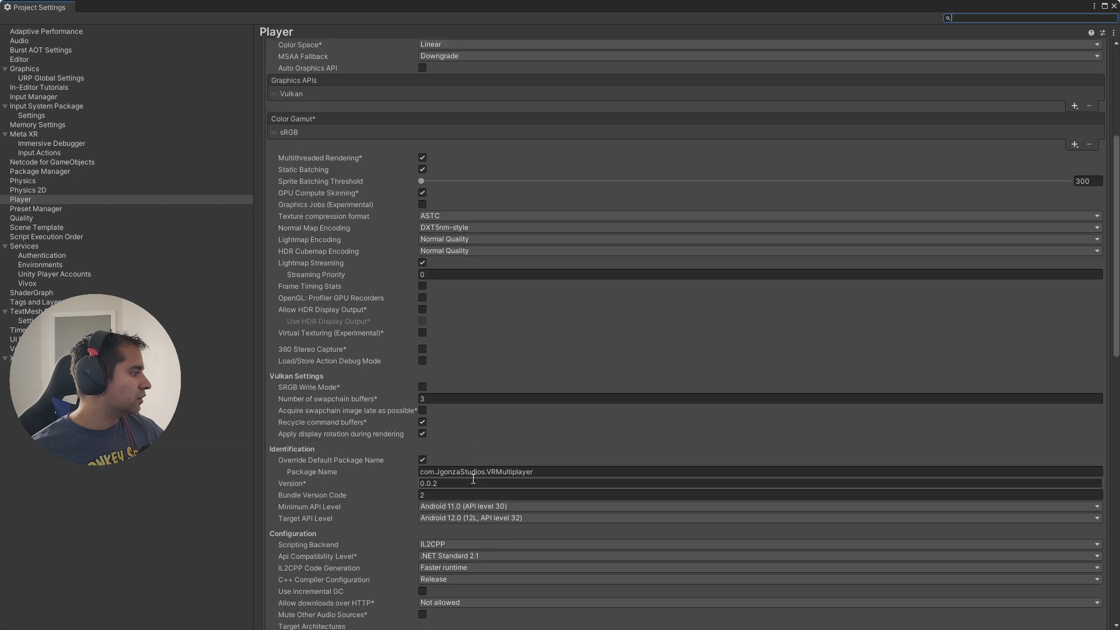
pyautogui.click(427, 319)
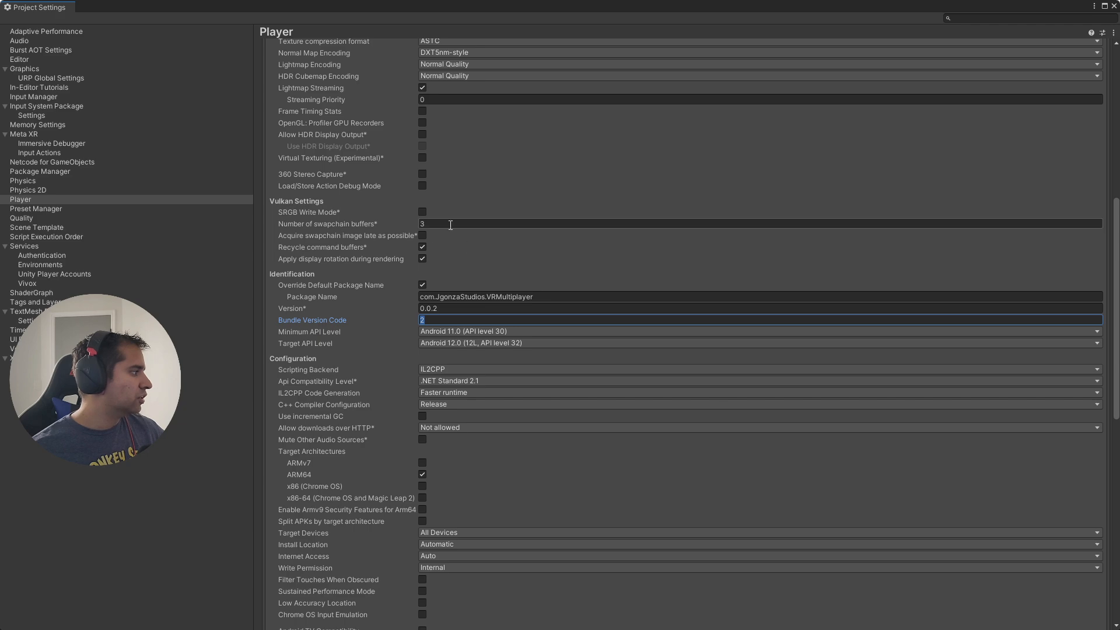
pyautogui.scroll(10, 496, 310)
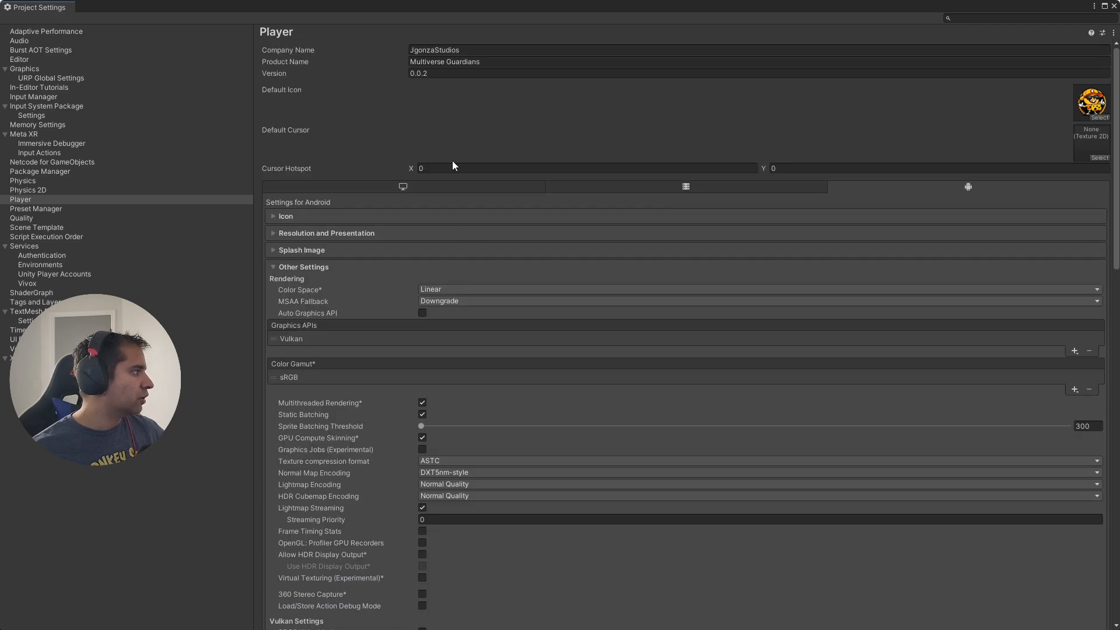
pyautogui.click(1114, 6)
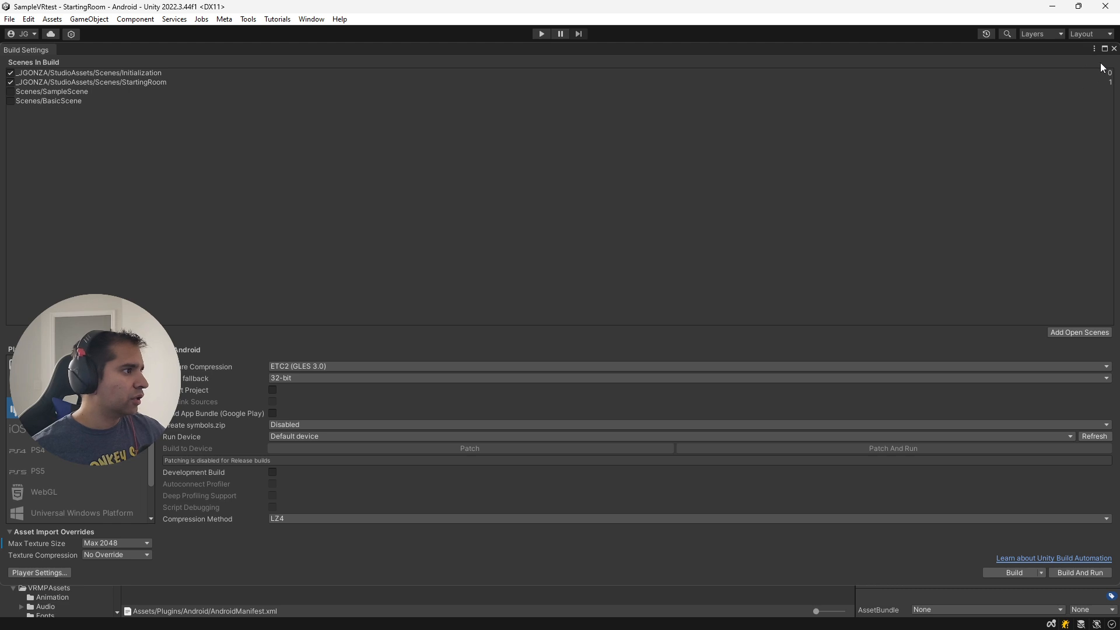
pyautogui.click(1113, 49)
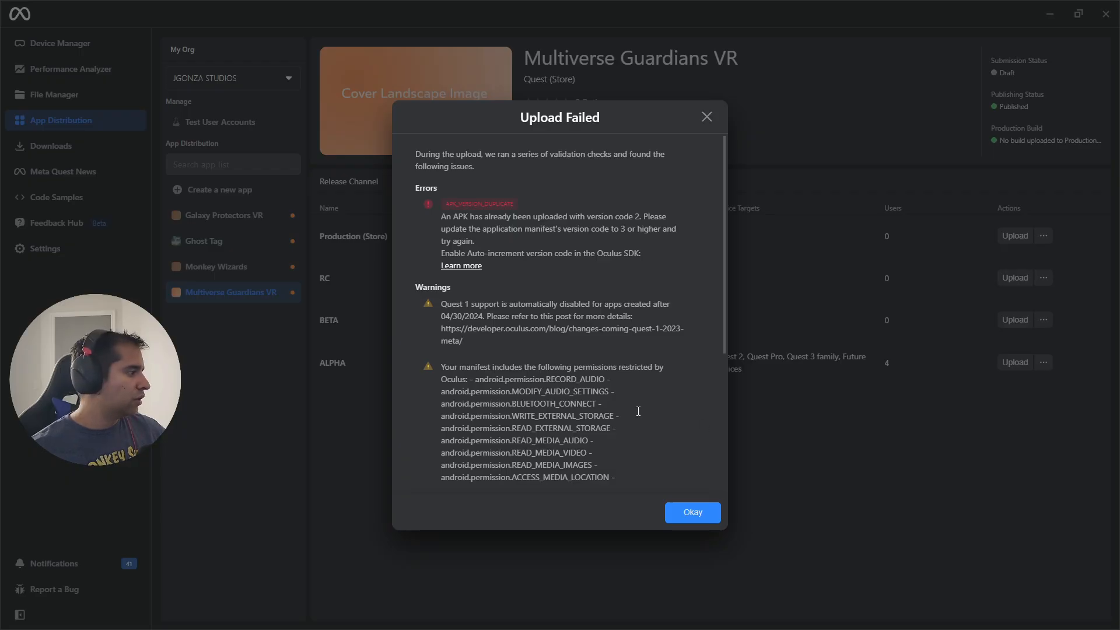
# Step: Examine the failed upload's errors and warnings about restricted manifest permissions and 32-bit libraries, and dismiss the report
pyautogui.scroll(-3, 638, 411)
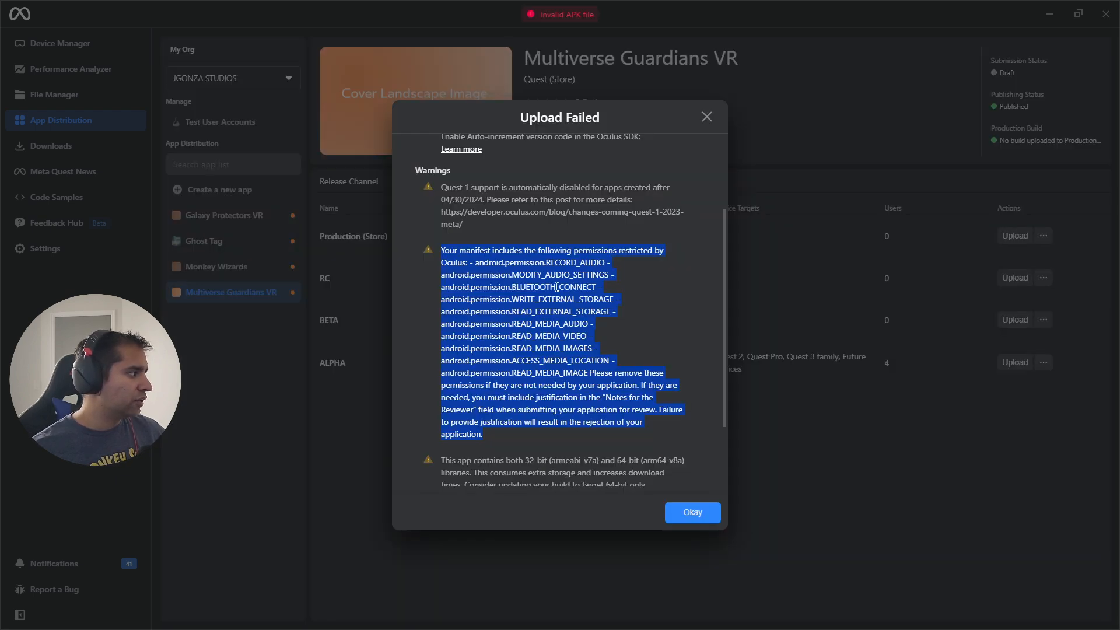
pyautogui.click(562, 287)
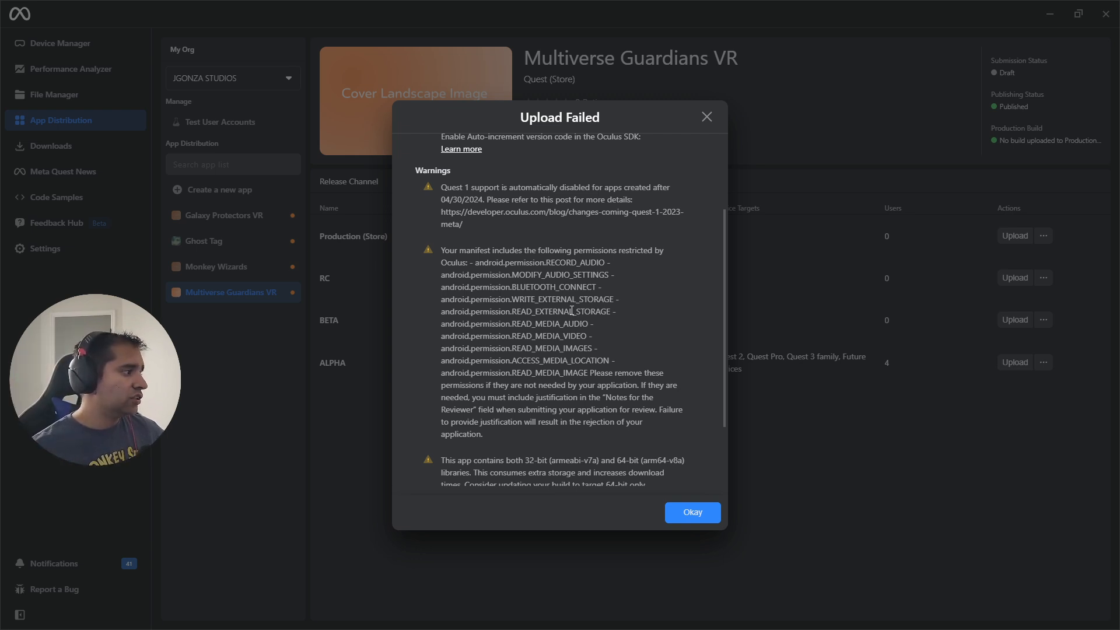
pyautogui.scroll(-3, 571, 310)
pyautogui.scroll(3, 570, 341)
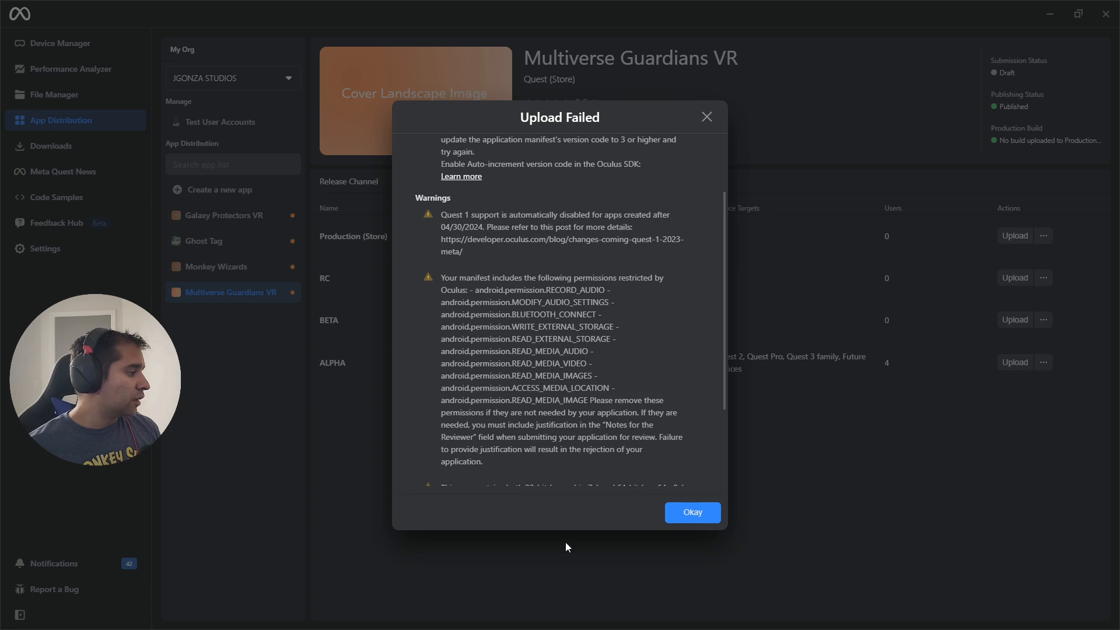
pyautogui.scroll(-3, 684, 490)
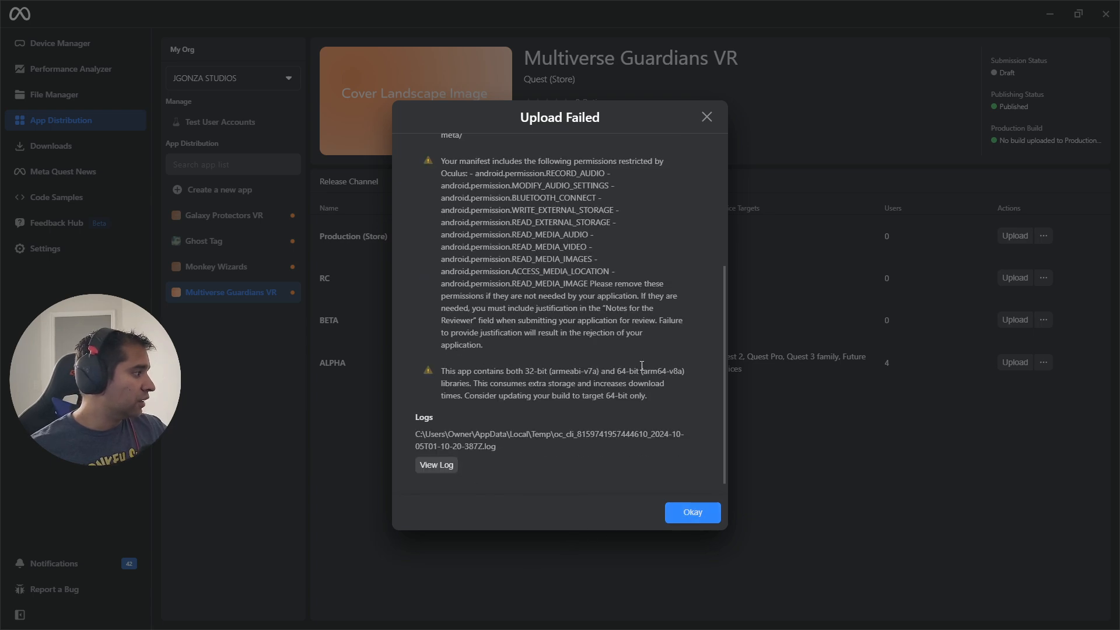
pyautogui.click(692, 510)
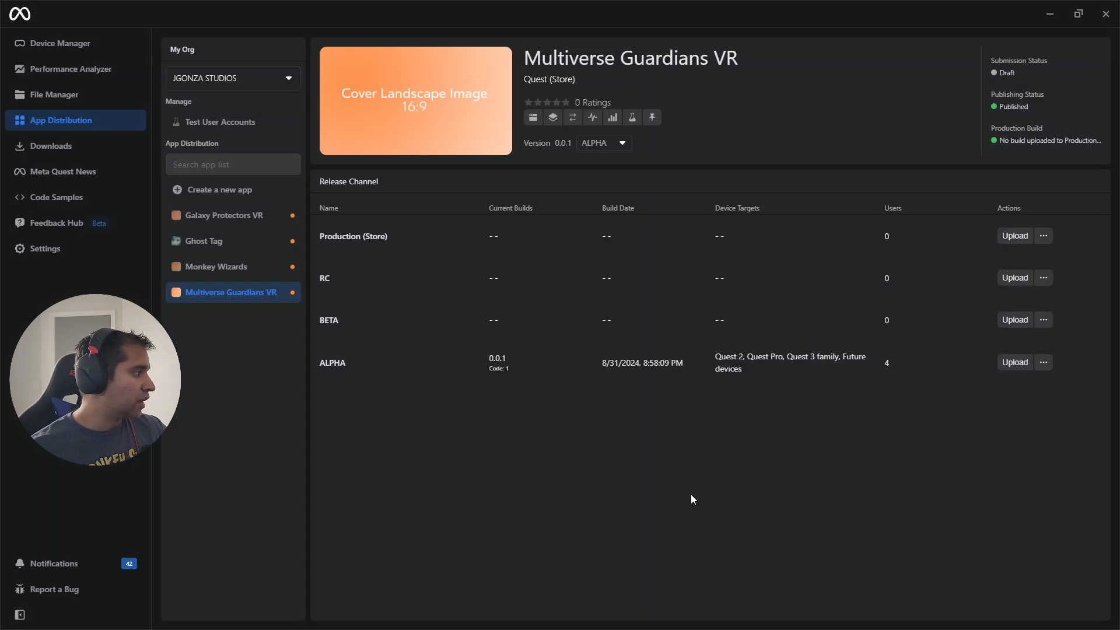
# Step: Reopen the ALPHA build upload form, examine its supported devices, release notes, expansion file, asset and debug symbol options, and close it without uploading
pyautogui.click(1015, 362)
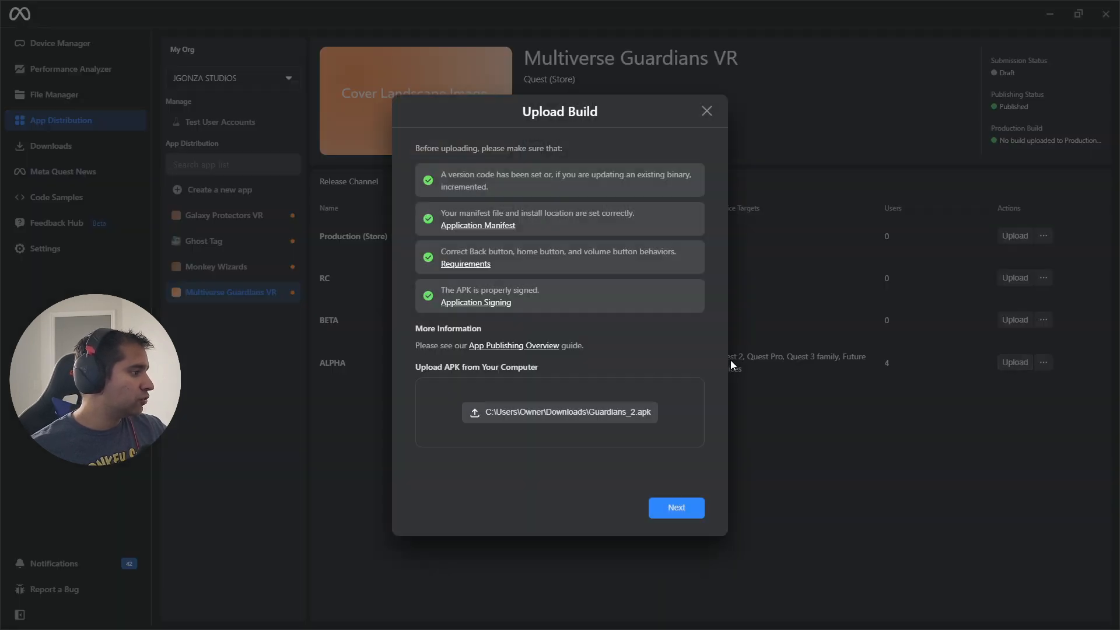
pyautogui.click(673, 508)
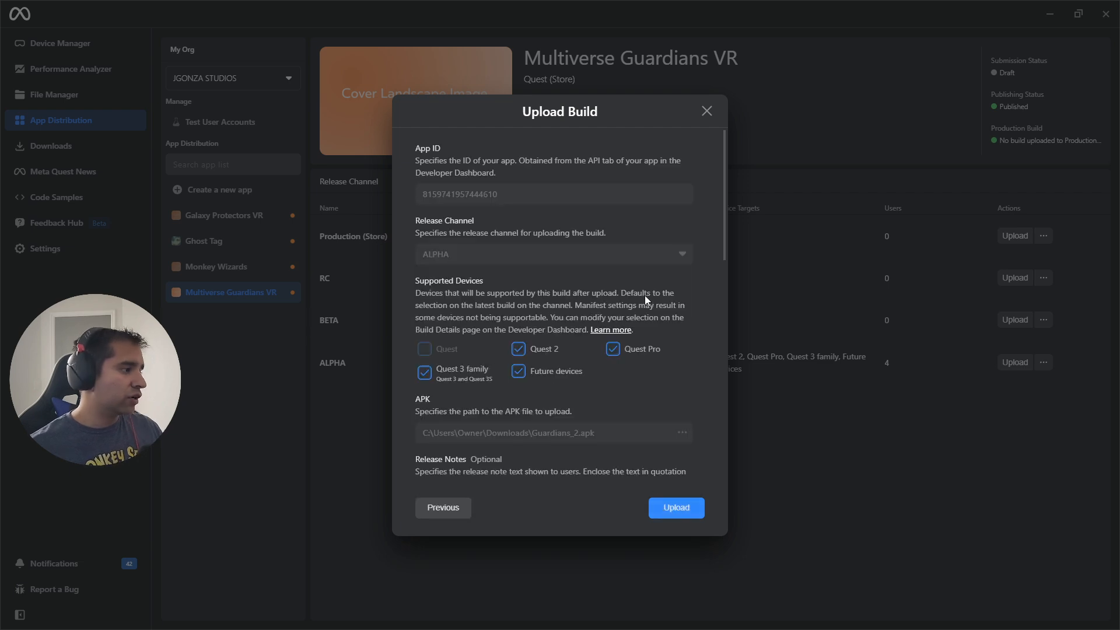
pyautogui.scroll(-1, 645, 295)
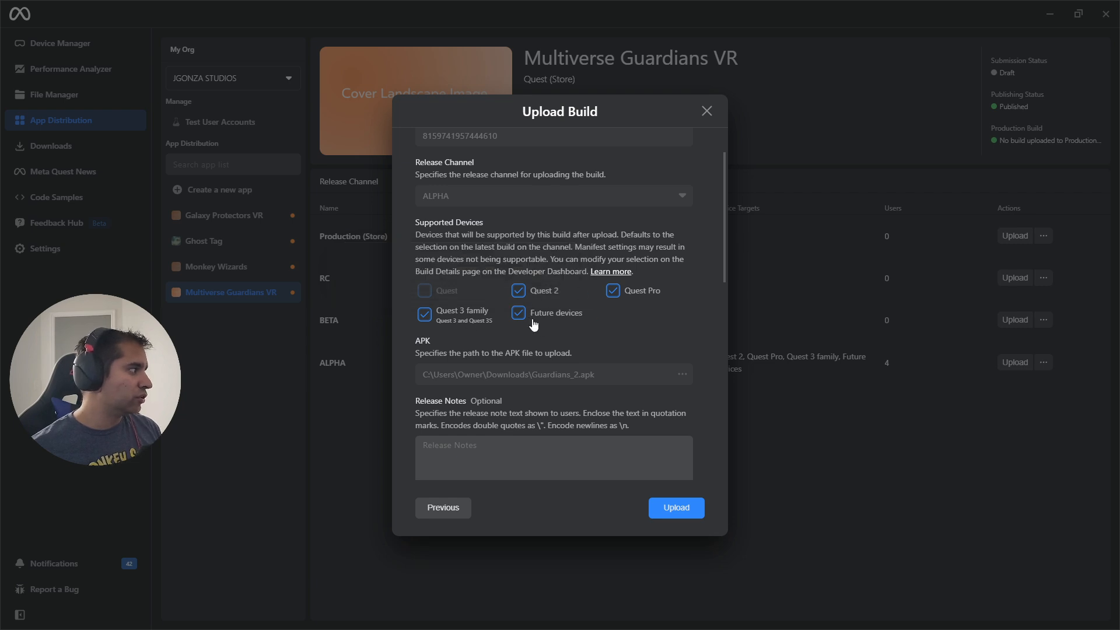
pyautogui.scroll(-3, 590, 222)
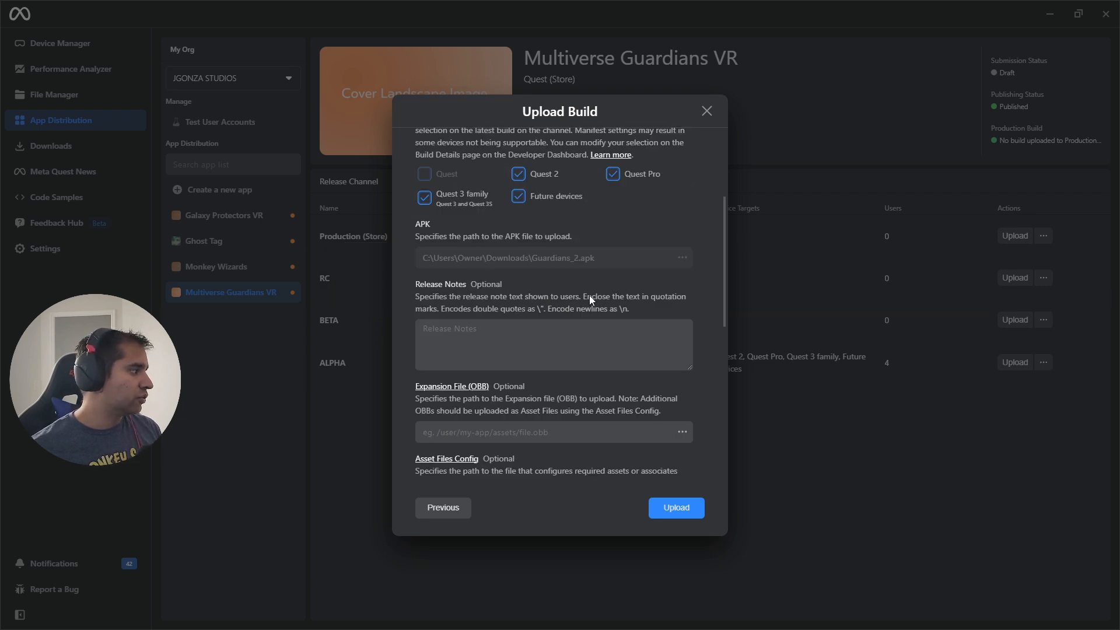
pyautogui.click(420, 269)
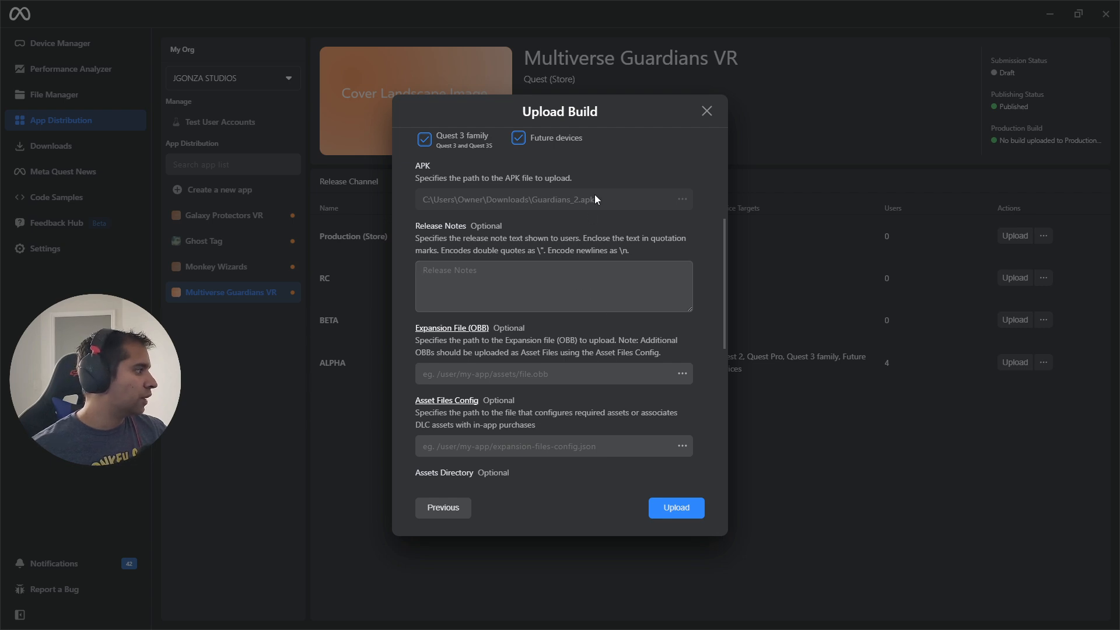
pyautogui.scroll(-2, 595, 199)
pyautogui.click(468, 248)
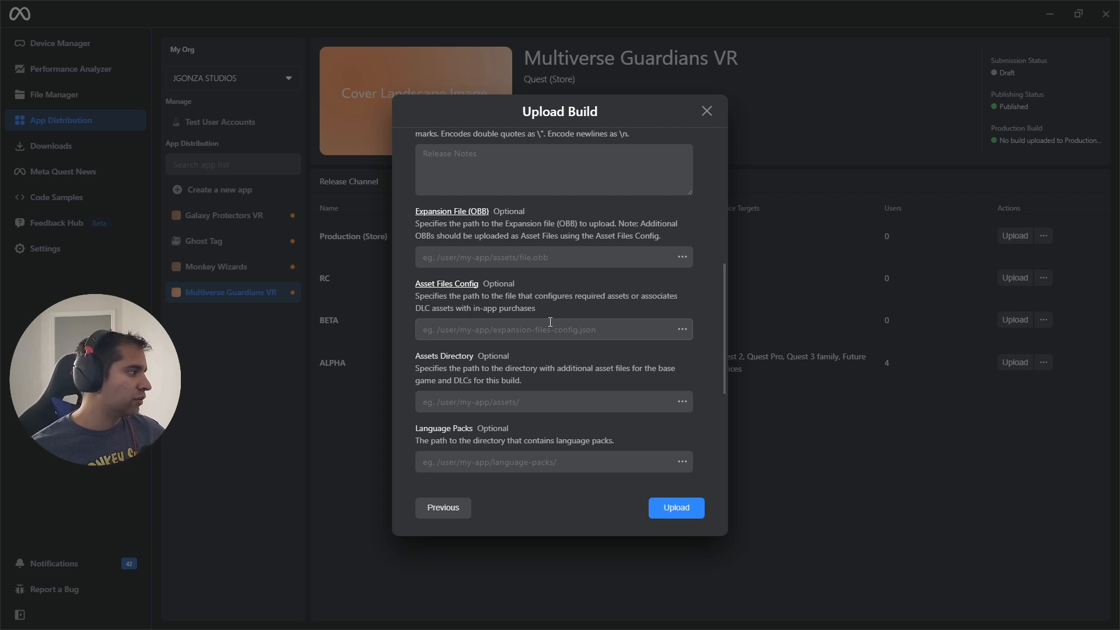
pyautogui.scroll(-2, 460, 367)
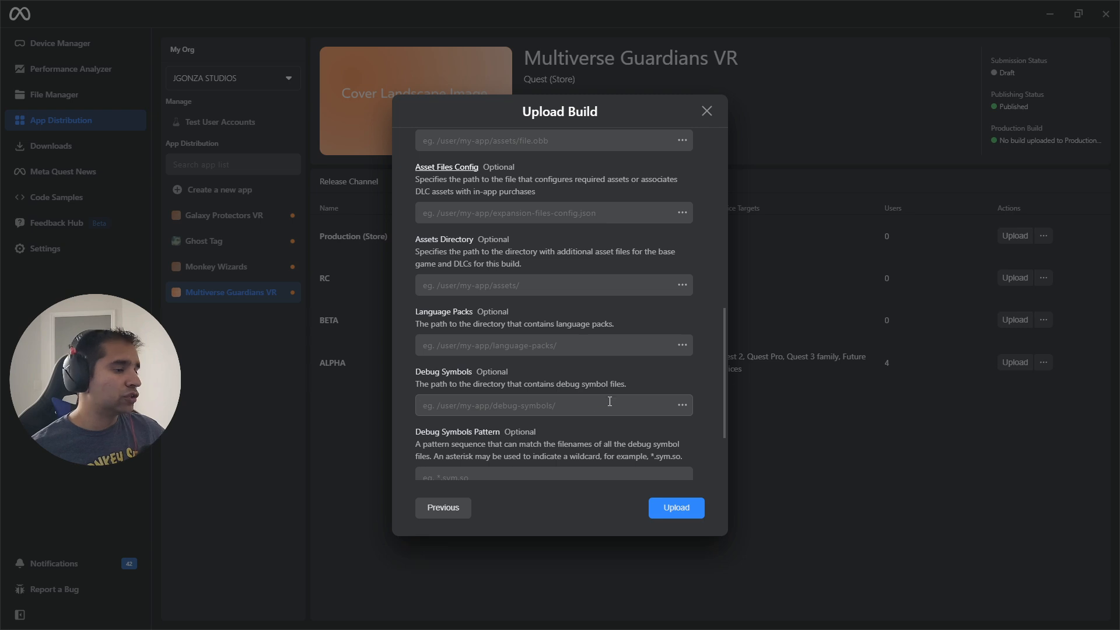
pyautogui.scroll(-1, 609, 395)
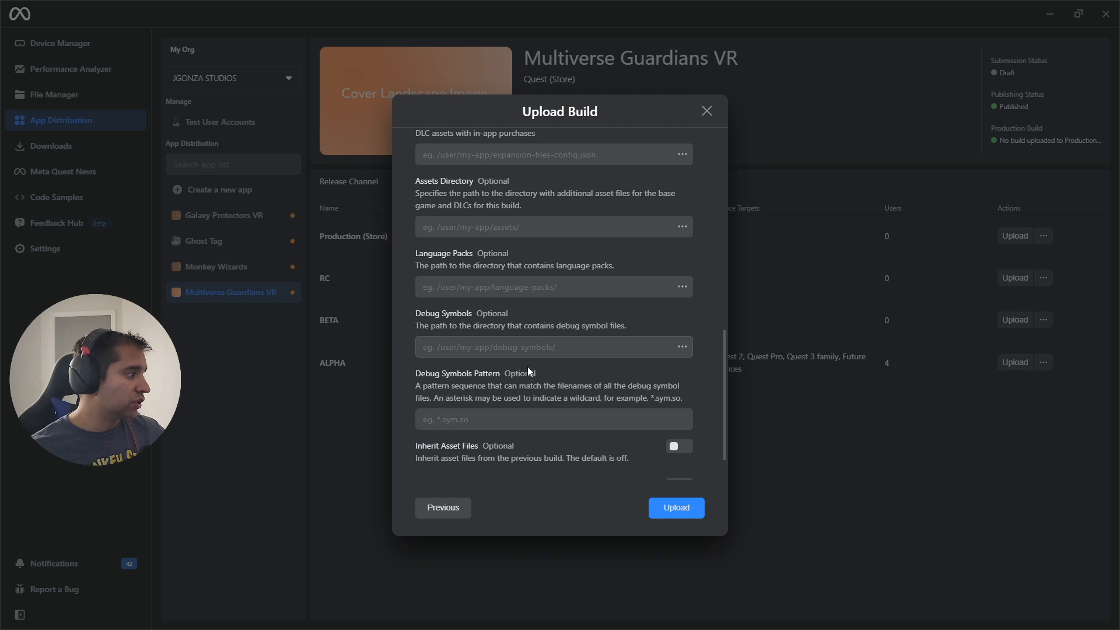
pyautogui.scroll(-1, 528, 372)
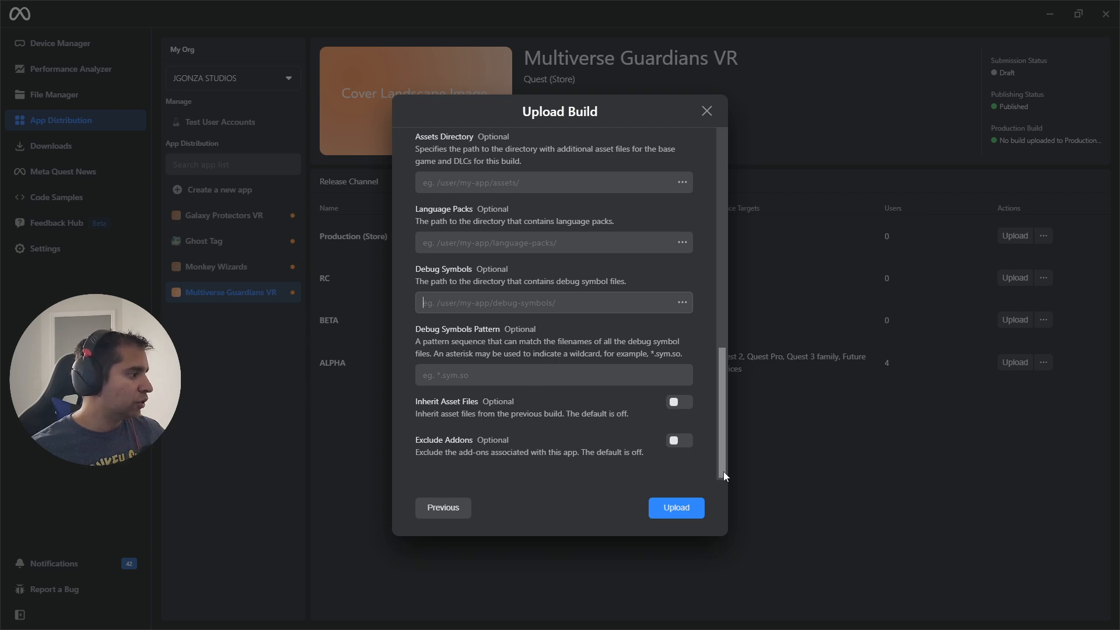
pyautogui.click(706, 114)
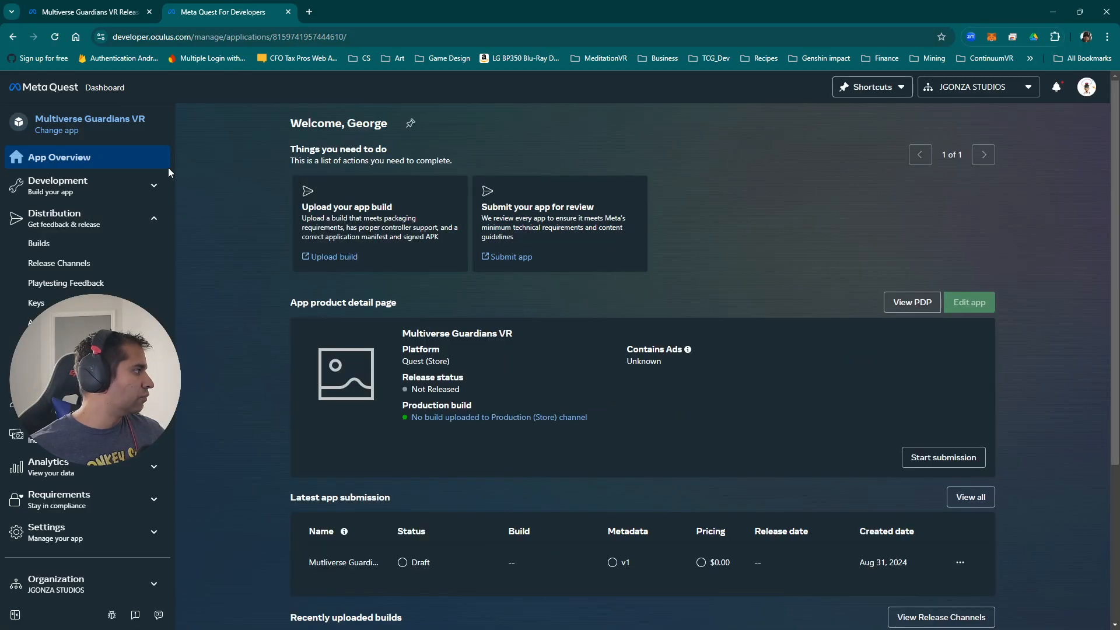
# Step: Open the channel settings of the ALPHA release channel and copy its invite URL
pyautogui.click(60, 263)
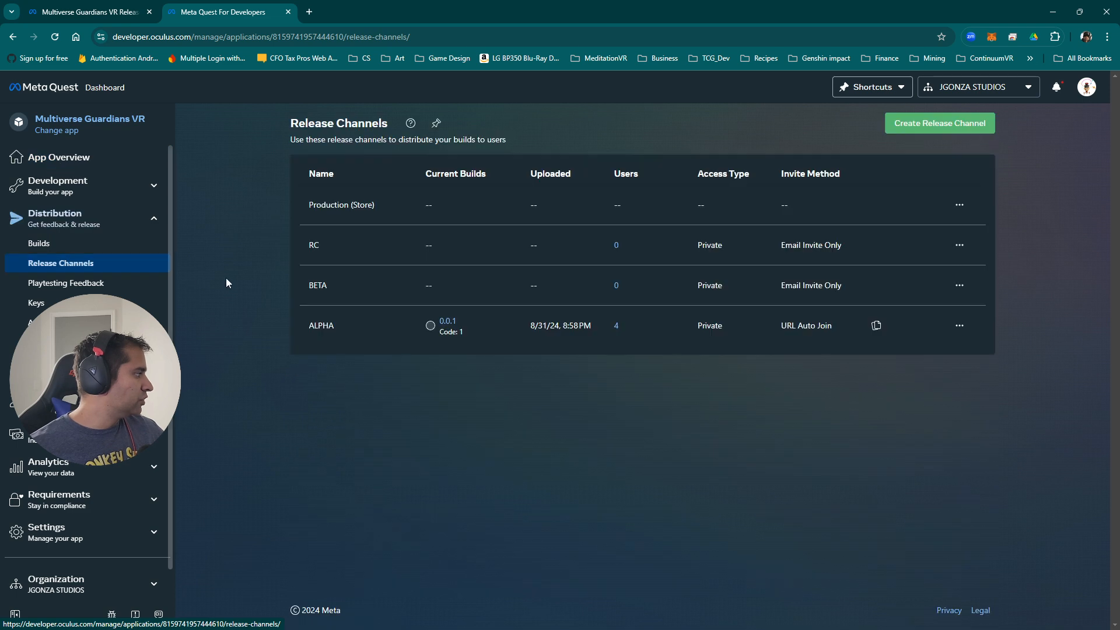
pyautogui.click(395, 339)
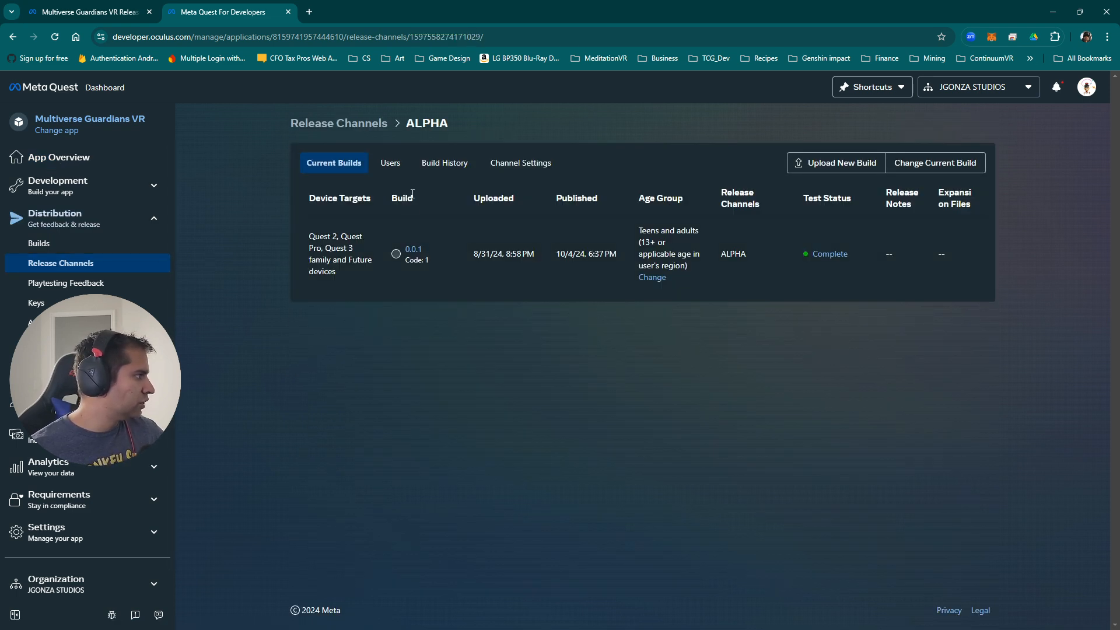
pyautogui.click(508, 166)
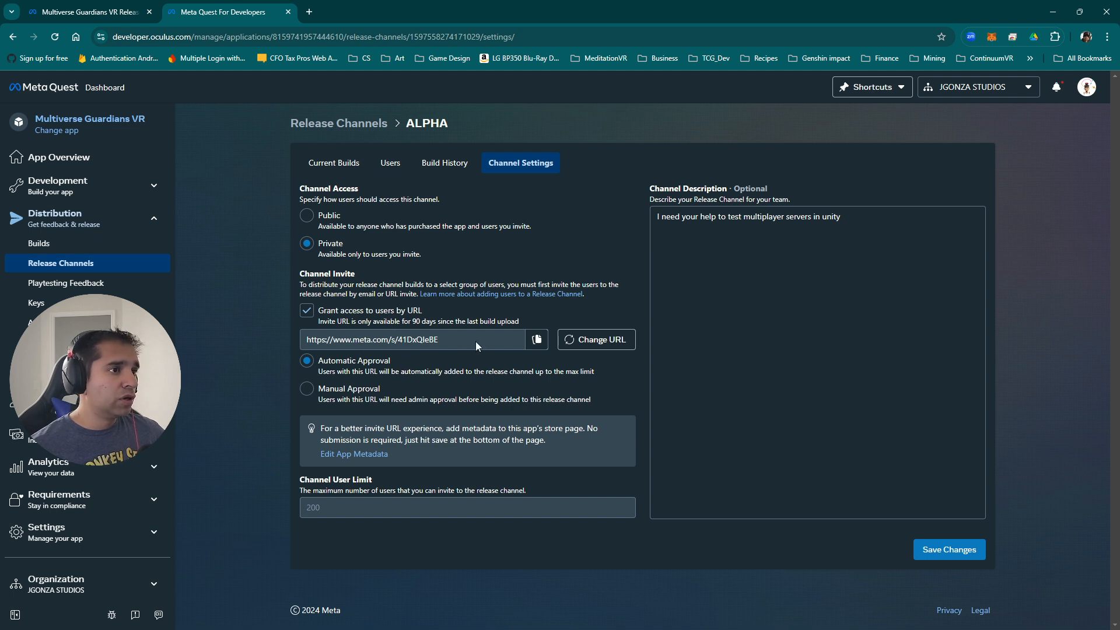
pyautogui.click(532, 345)
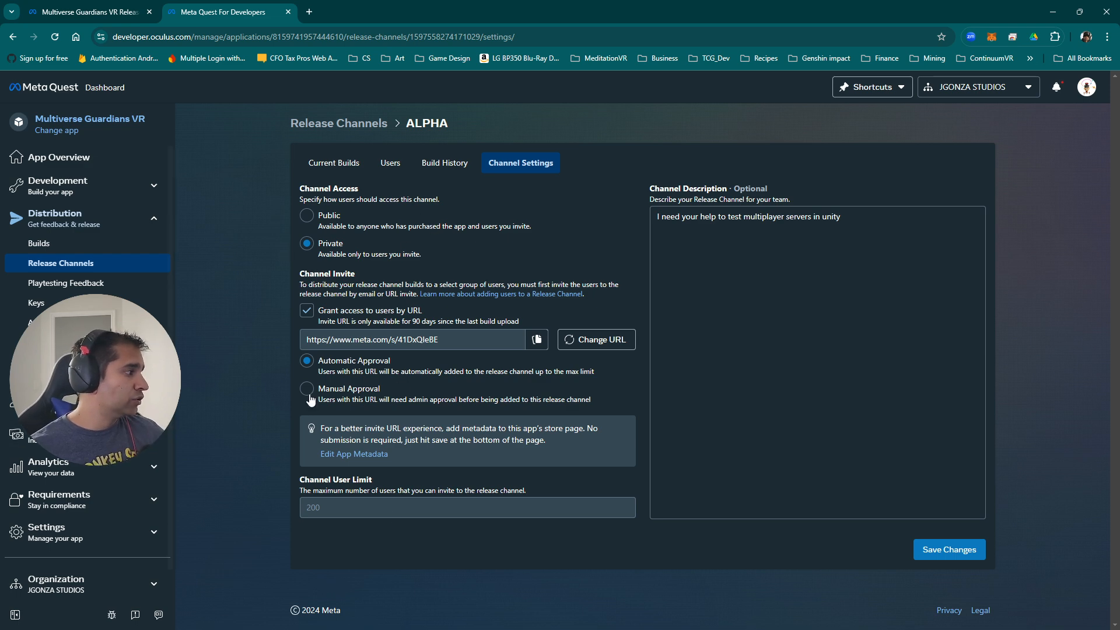
# Step: Review the ALPHA channel's users and the builds available as its current build, and close the build selection without changing it
pyautogui.click(390, 163)
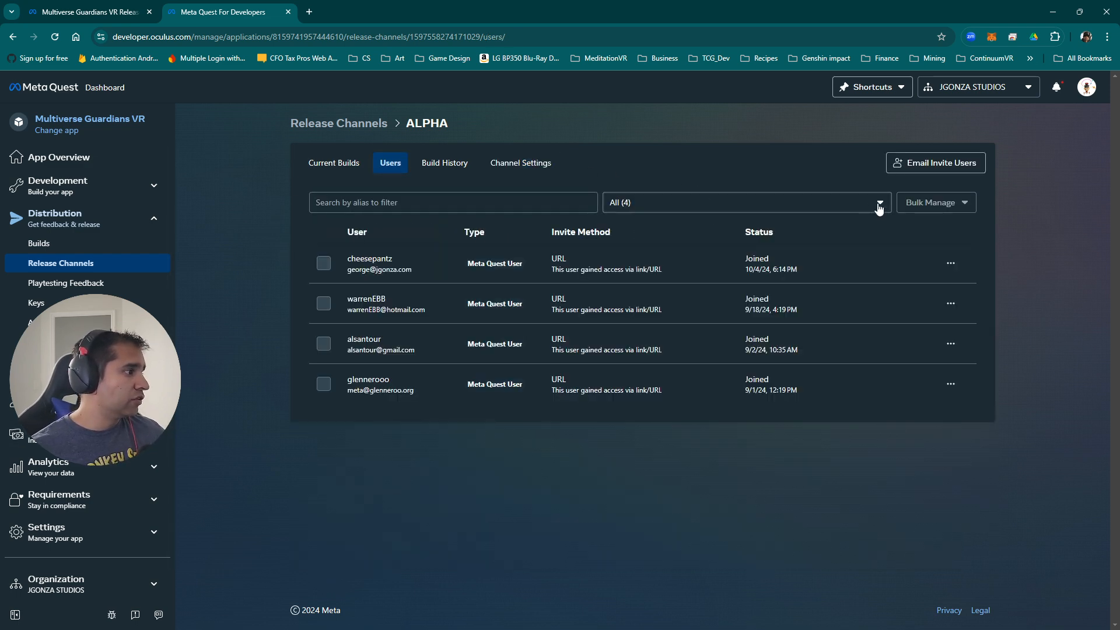
pyautogui.click(317, 166)
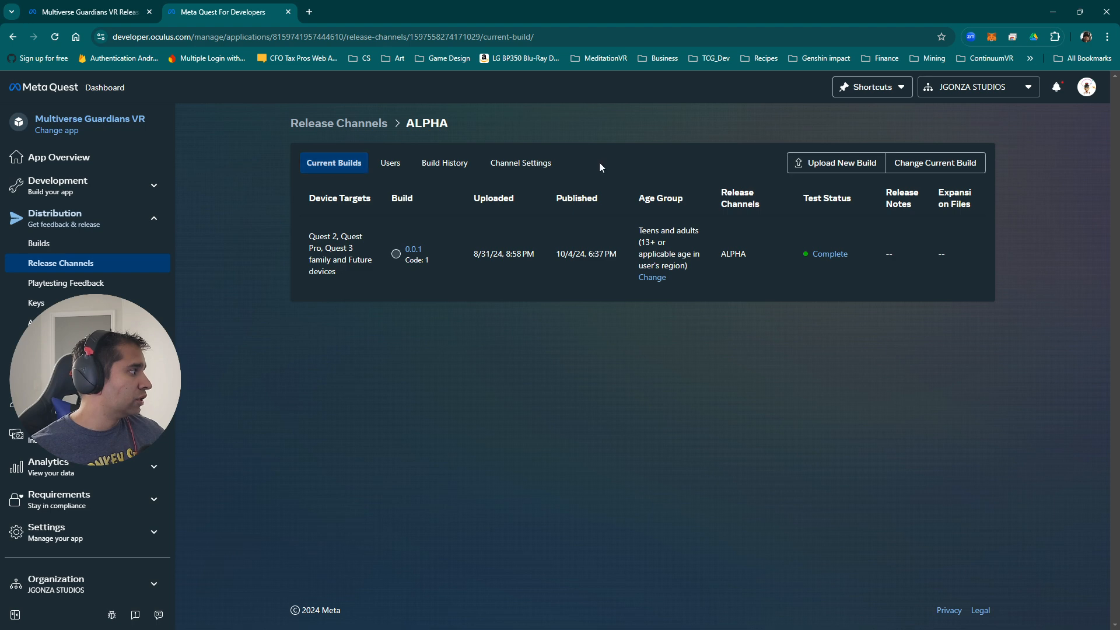
pyautogui.click(913, 169)
pyautogui.click(544, 309)
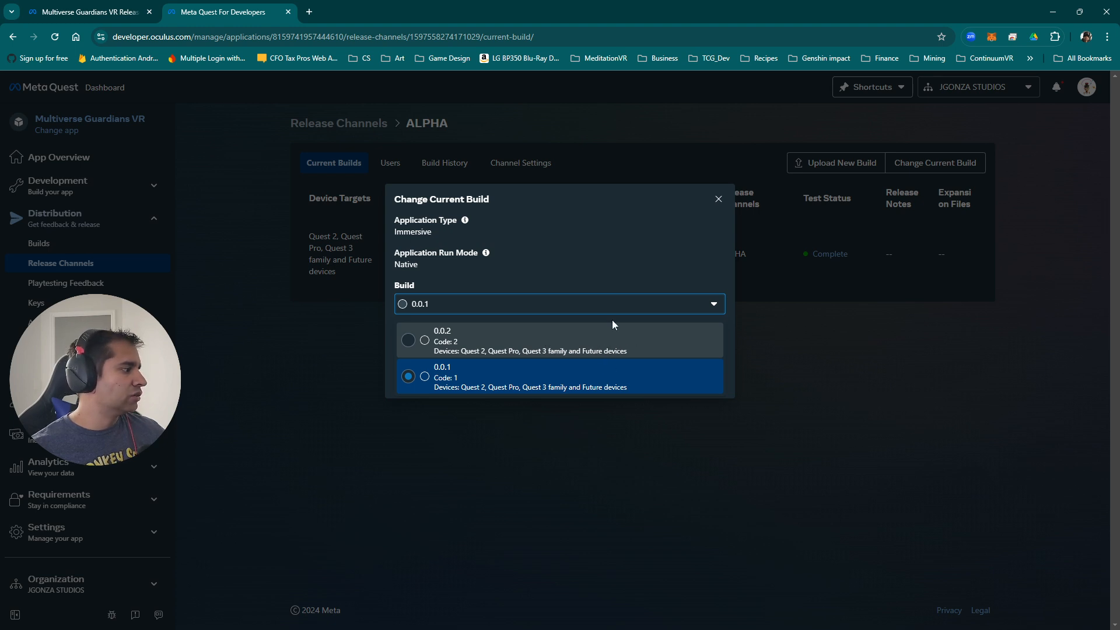
pyautogui.click(762, 345)
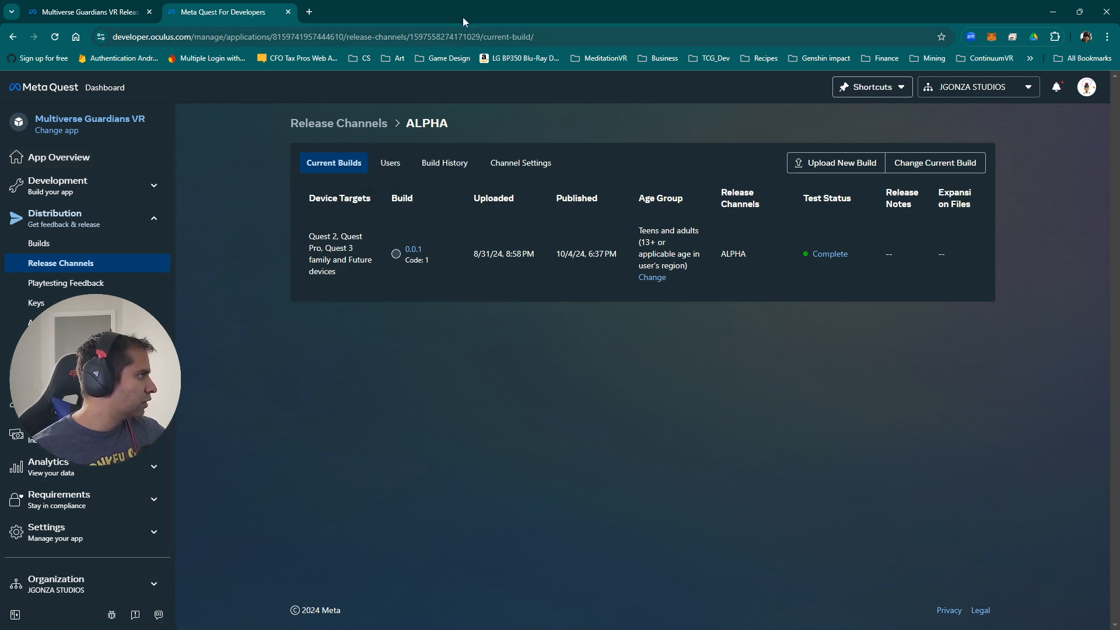
# Step: View the analytics overview and the crash analytics of Multiverse Guardians VR
pyautogui.scroll(-1, 11, 397)
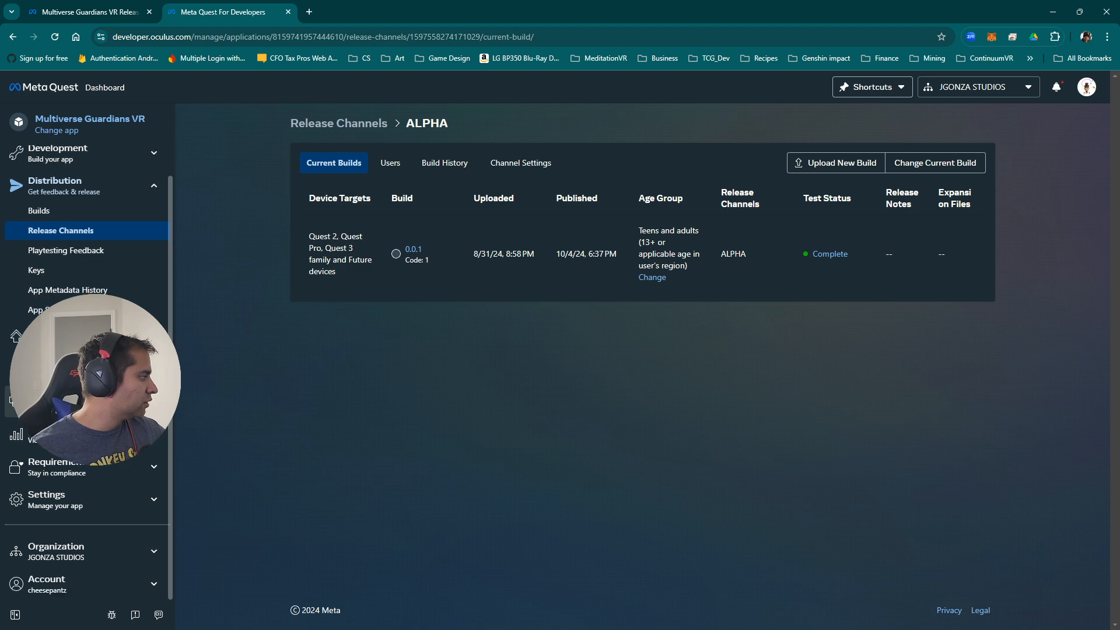
pyautogui.click(58, 436)
pyautogui.click(66, 461)
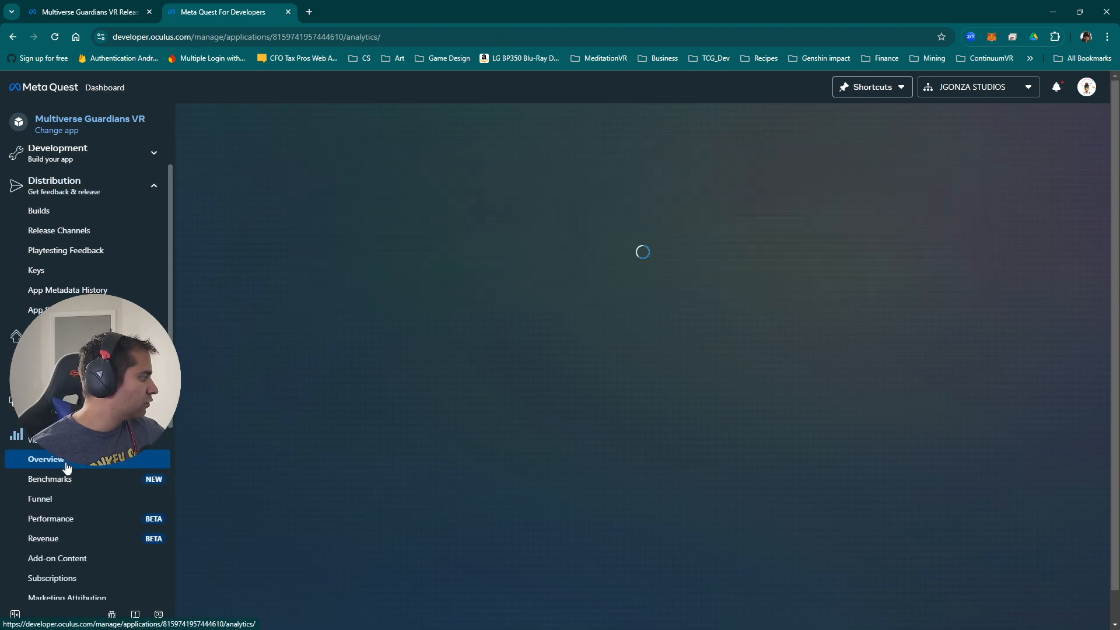
pyautogui.scroll(-1, 88, 494)
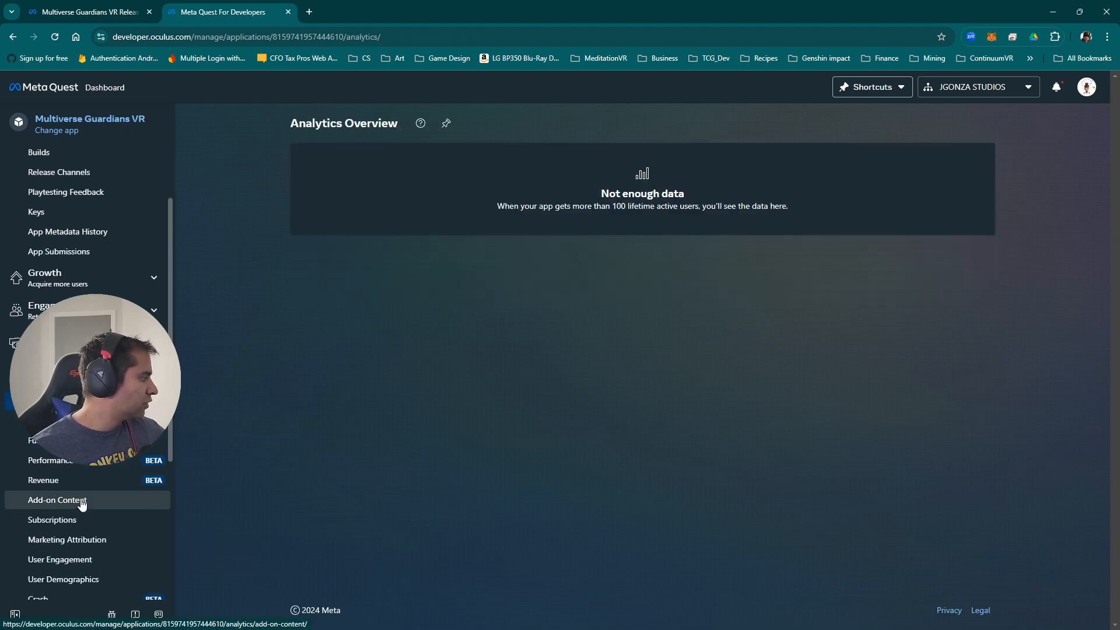
pyautogui.scroll(-1, 85, 518)
pyautogui.click(73, 541)
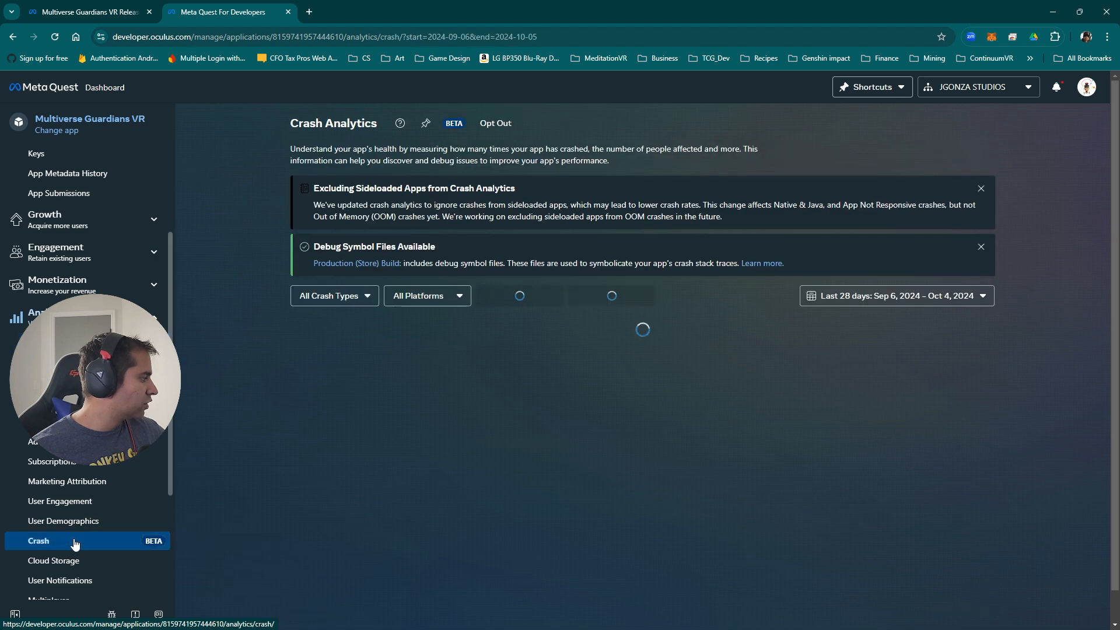
pyautogui.scroll(-3, 572, 384)
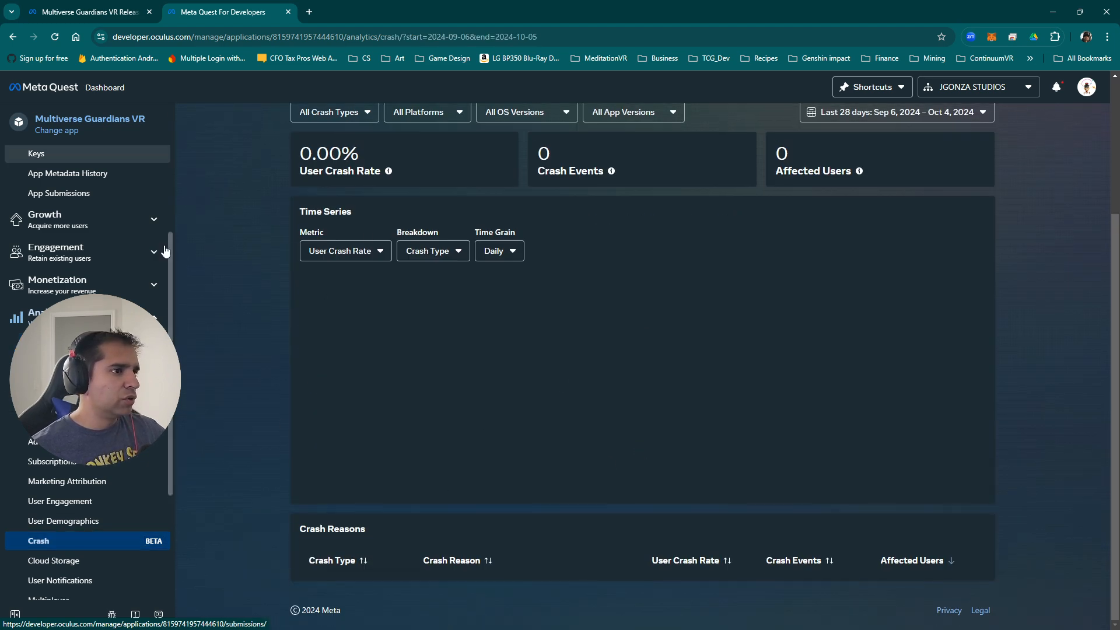
# Step: Switch to the ContinuumXR organization and open its Cactus Jam app
pyautogui.click(956, 87)
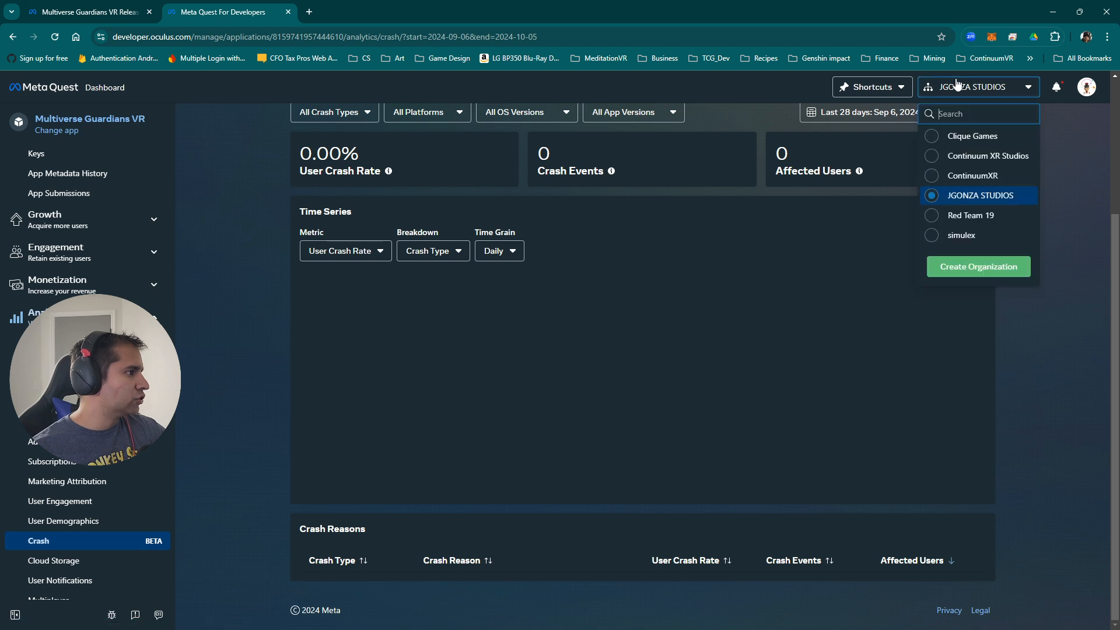
pyautogui.click(974, 176)
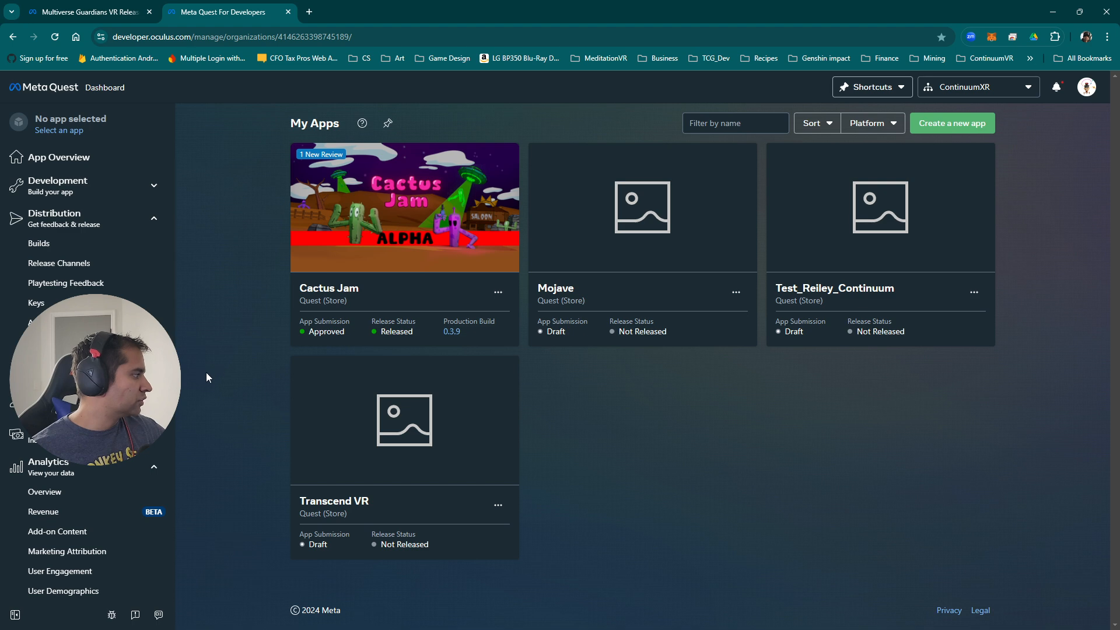
pyautogui.click(397, 253)
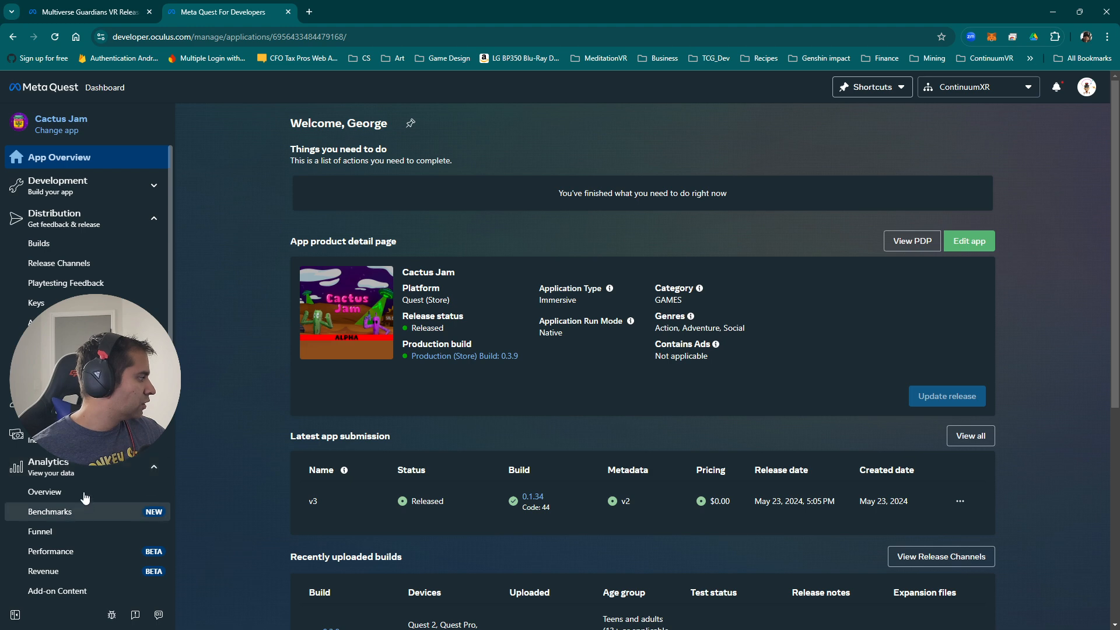
# Step: Examine Cactus Jam's crash analytics, including the crash rate time series and the list of crash reasons
pyautogui.scroll(-2, 70, 545)
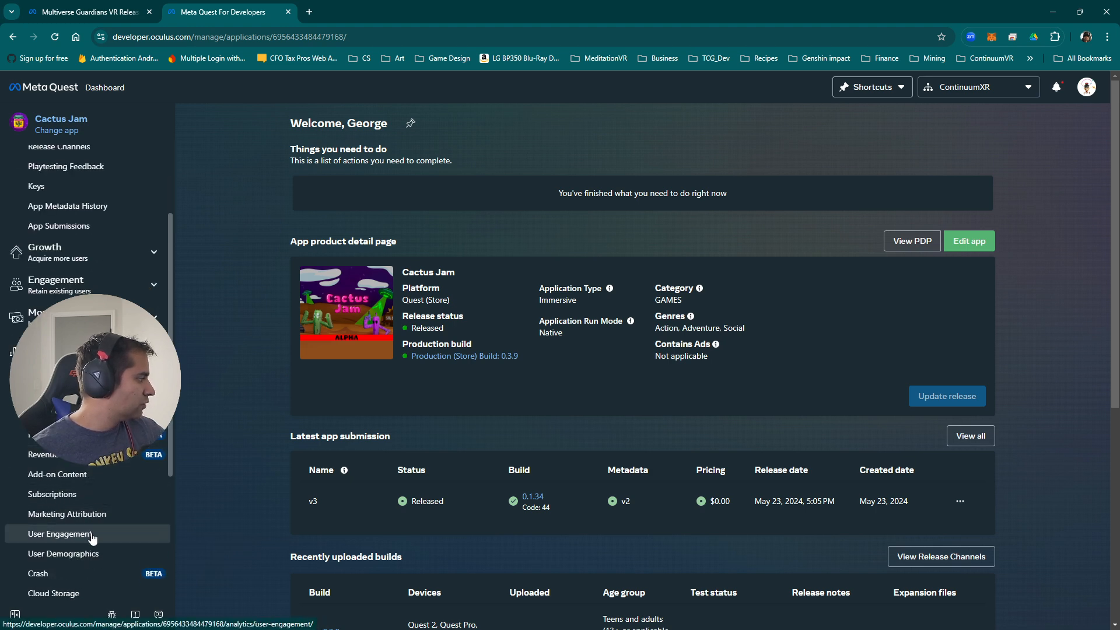
pyautogui.click(77, 573)
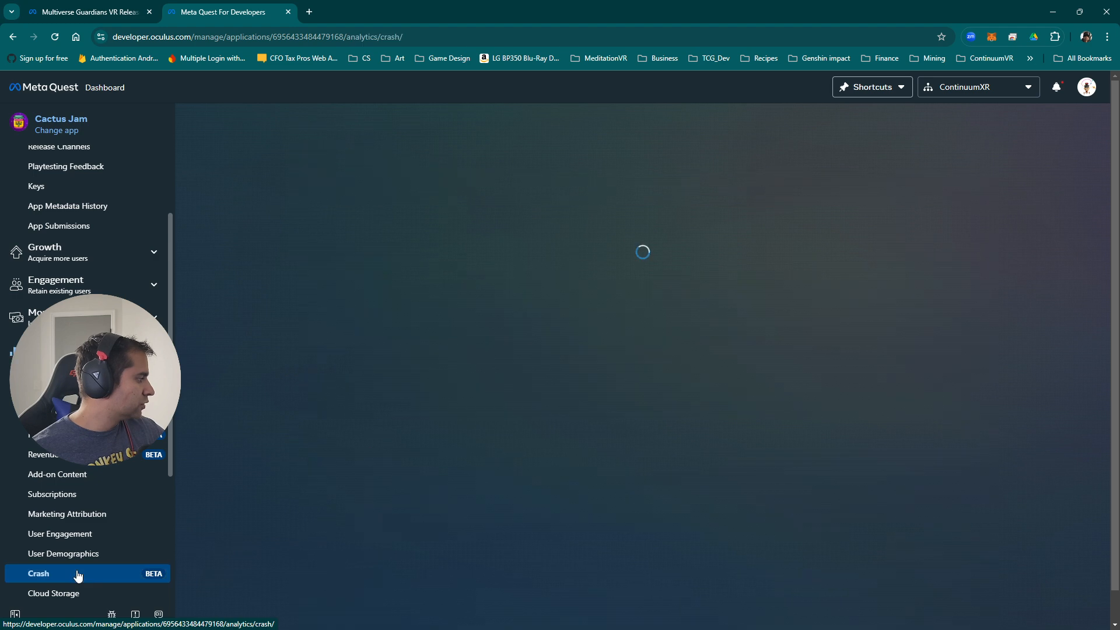
pyautogui.scroll(-4, 303, 502)
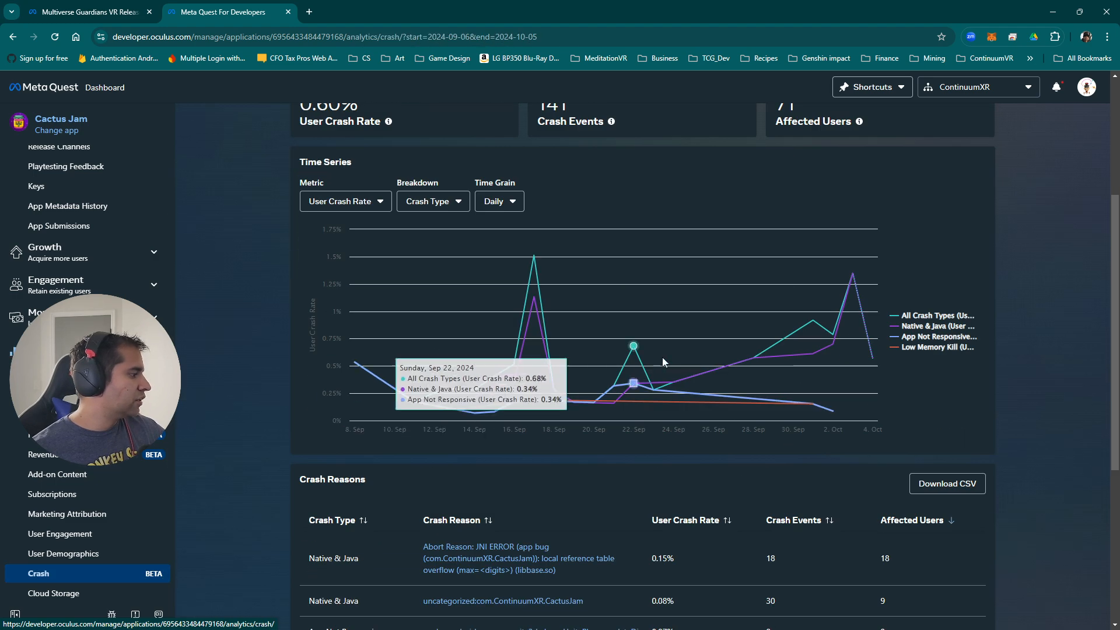
pyautogui.scroll(-3, 758, 350)
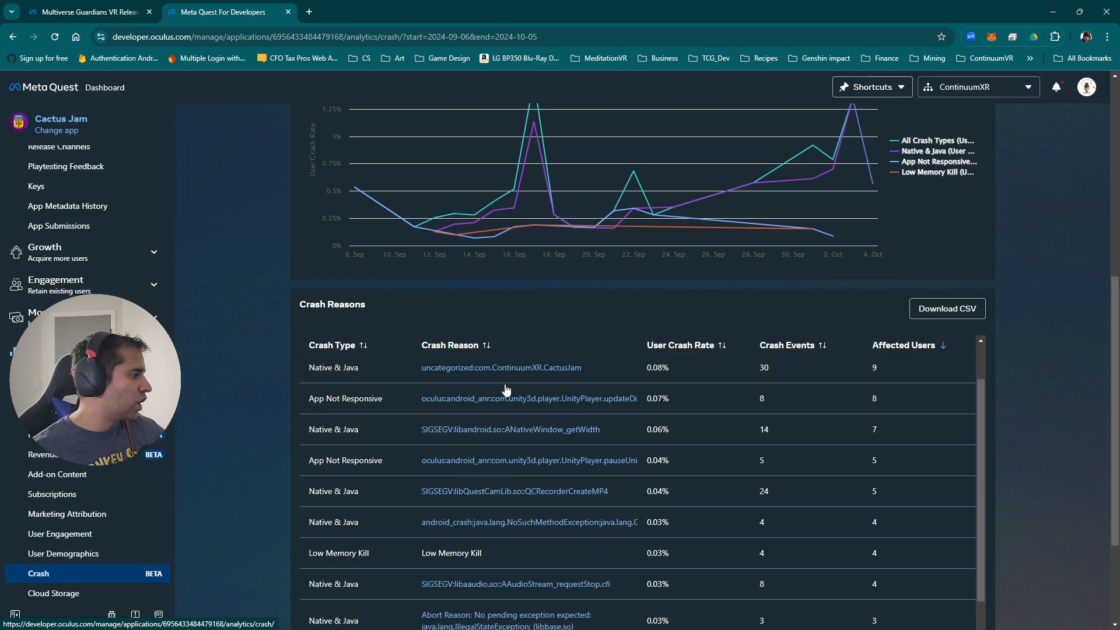
# Step: Open the details of the JNI ERROR local reference table overflow crash and look through its OS version, platform and date filters
pyautogui.click(495, 396)
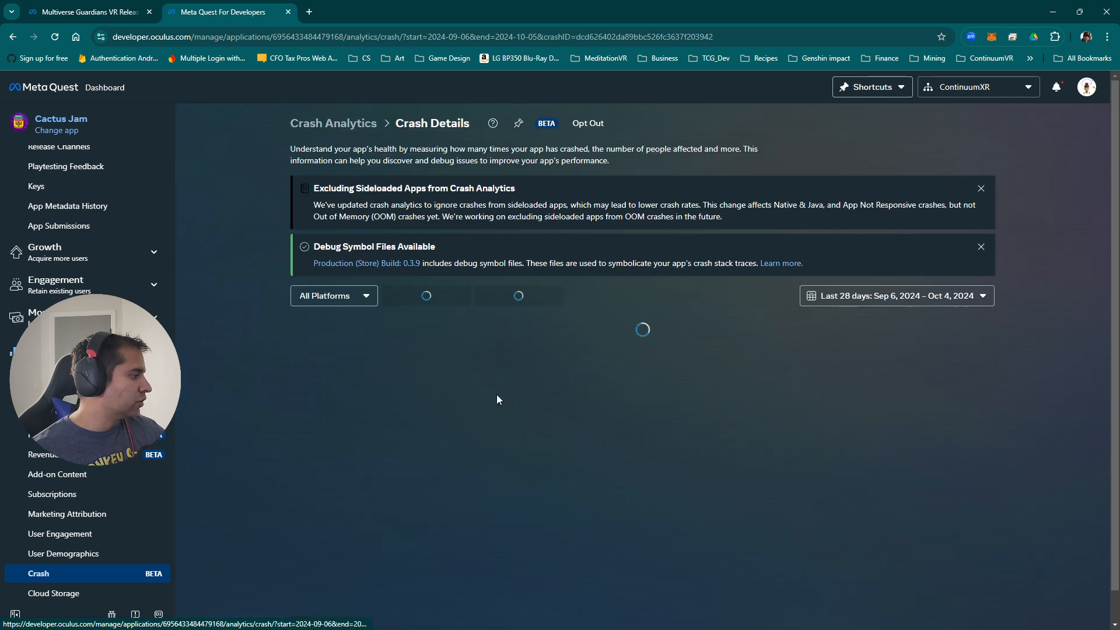
pyautogui.scroll(-3, 583, 292)
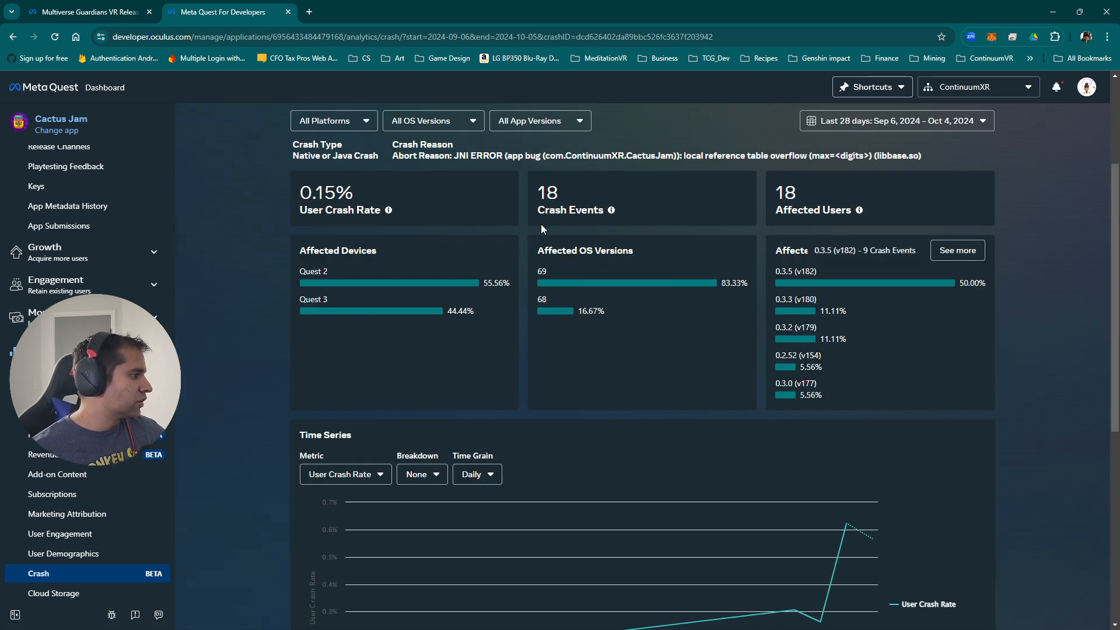
pyautogui.click(450, 120)
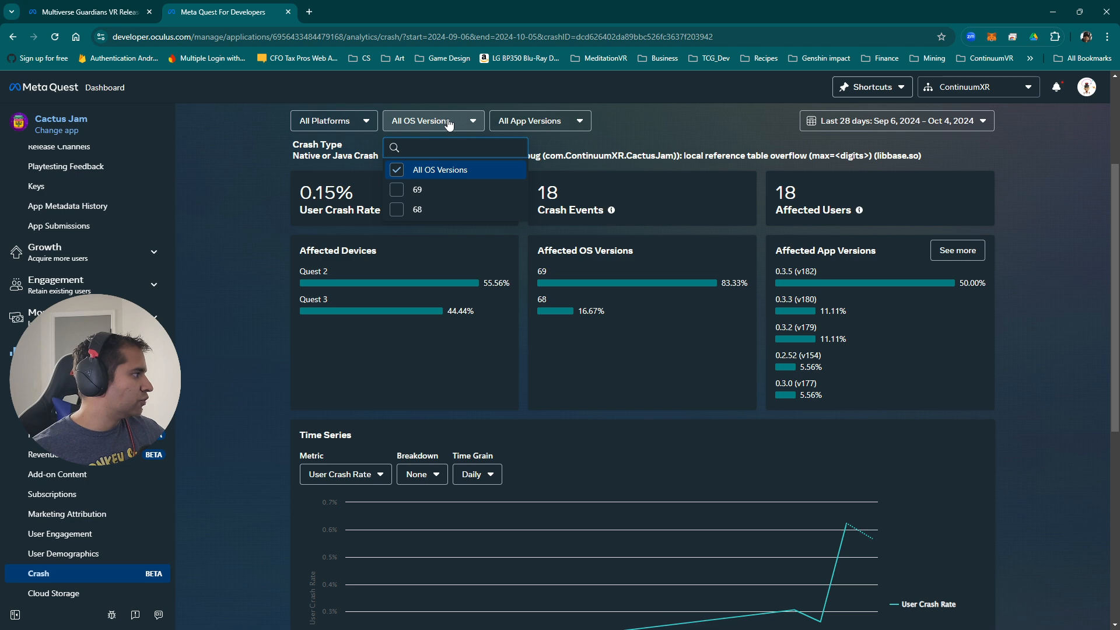
pyautogui.click(450, 120)
pyautogui.click(361, 121)
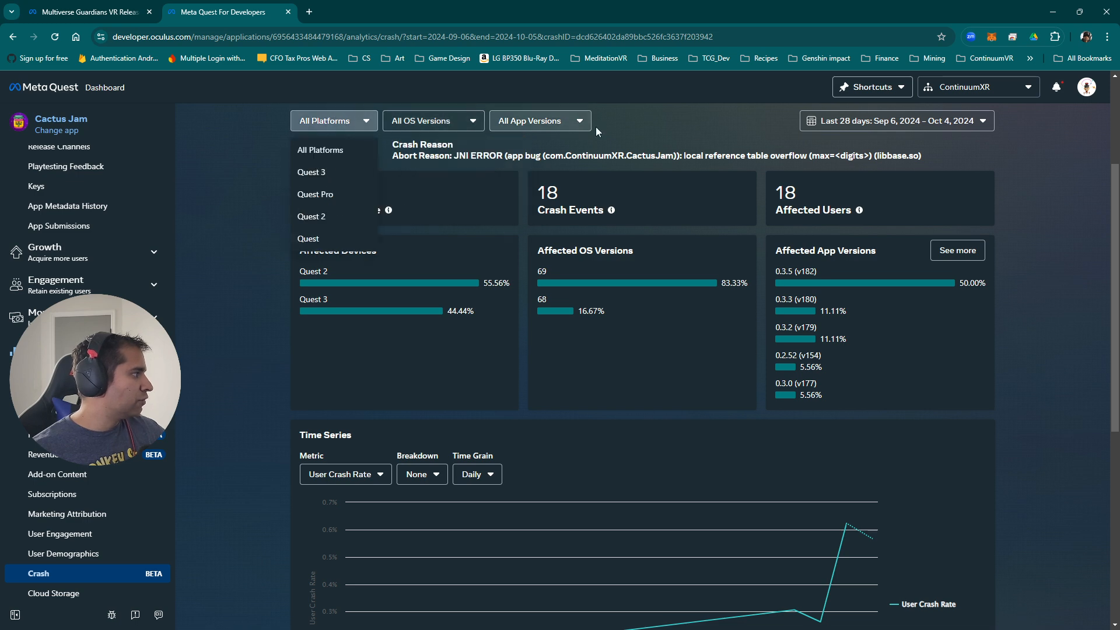
pyautogui.click(669, 153)
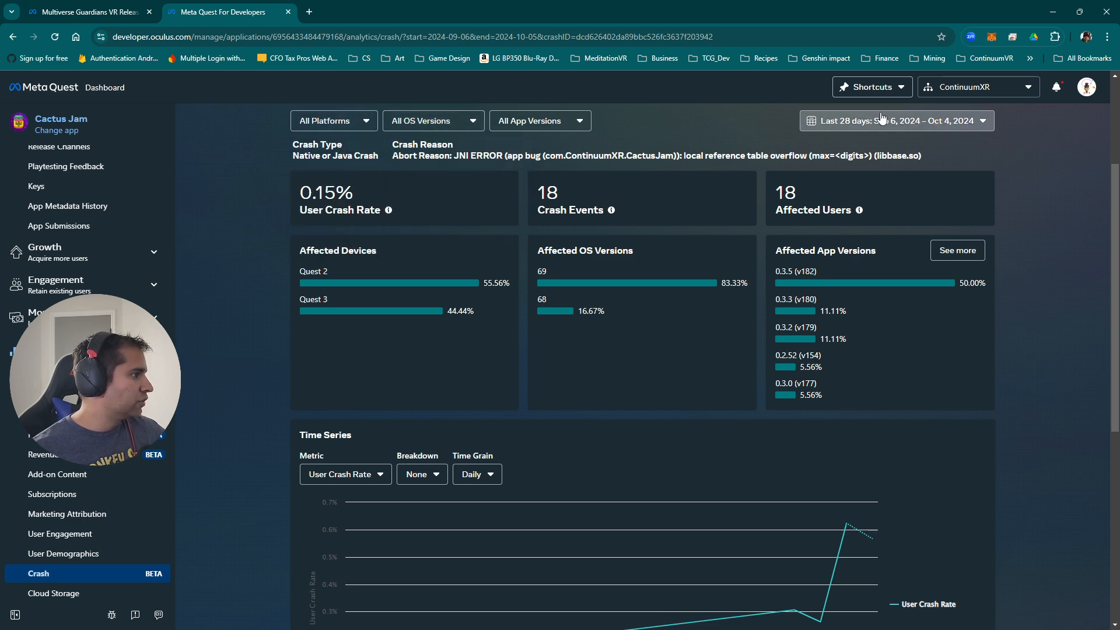
pyautogui.click(817, 120)
pyautogui.click(642, 278)
# Step: Examine the crash's user crash rate chart and stack trace, including the note on uploaded symbol files
pyautogui.scroll(-5, 639, 278)
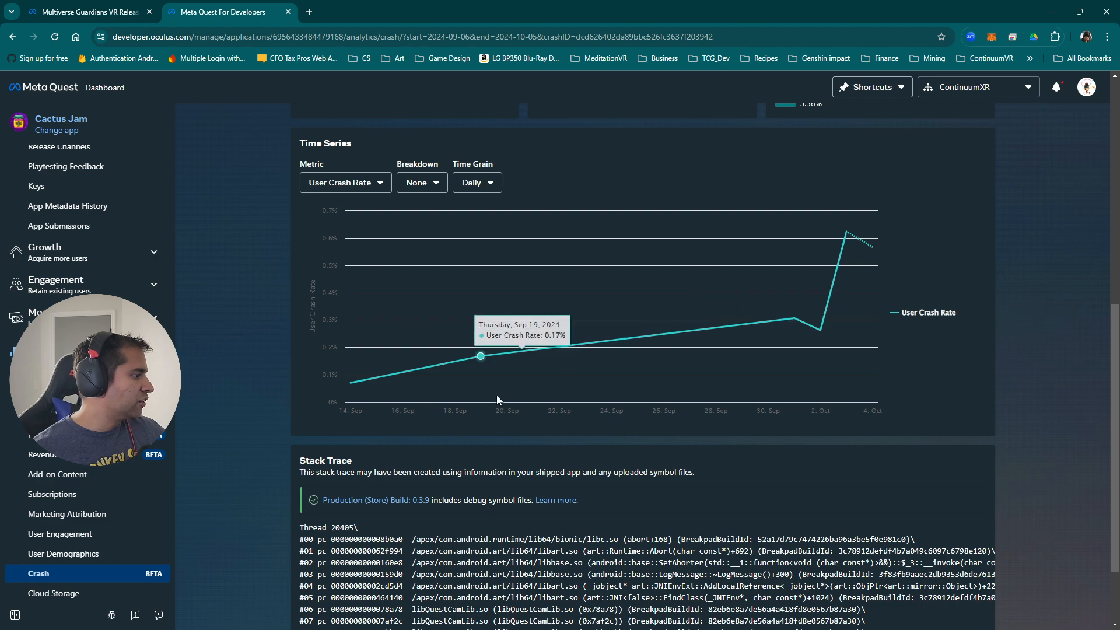
pyautogui.scroll(-2, 487, 392)
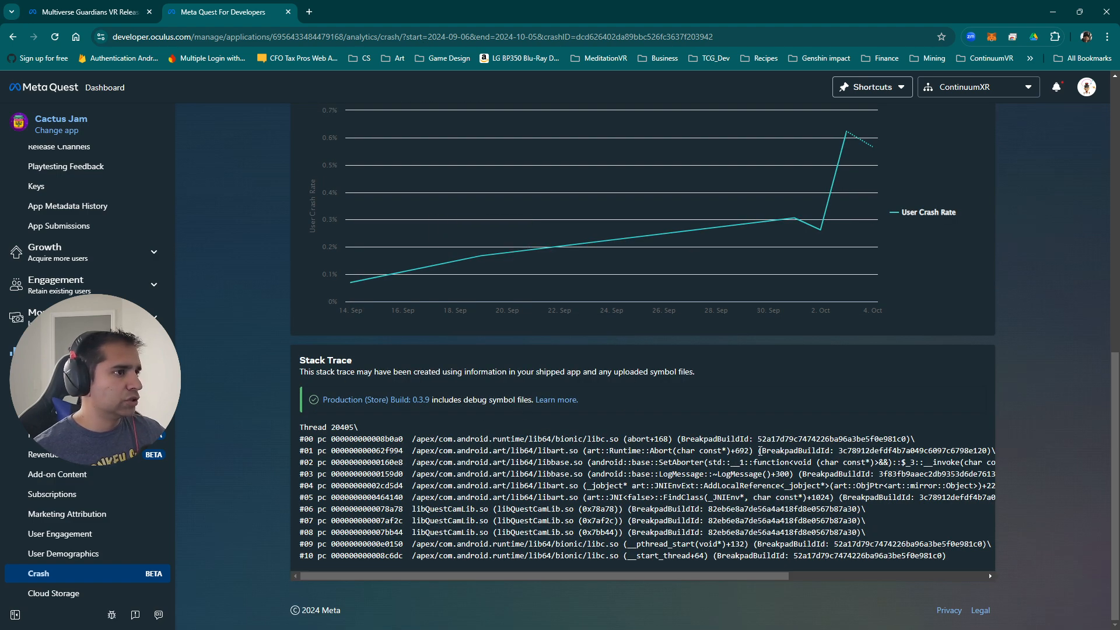
pyautogui.scroll(3, 775, 408)
pyautogui.scroll(-3, 875, 367)
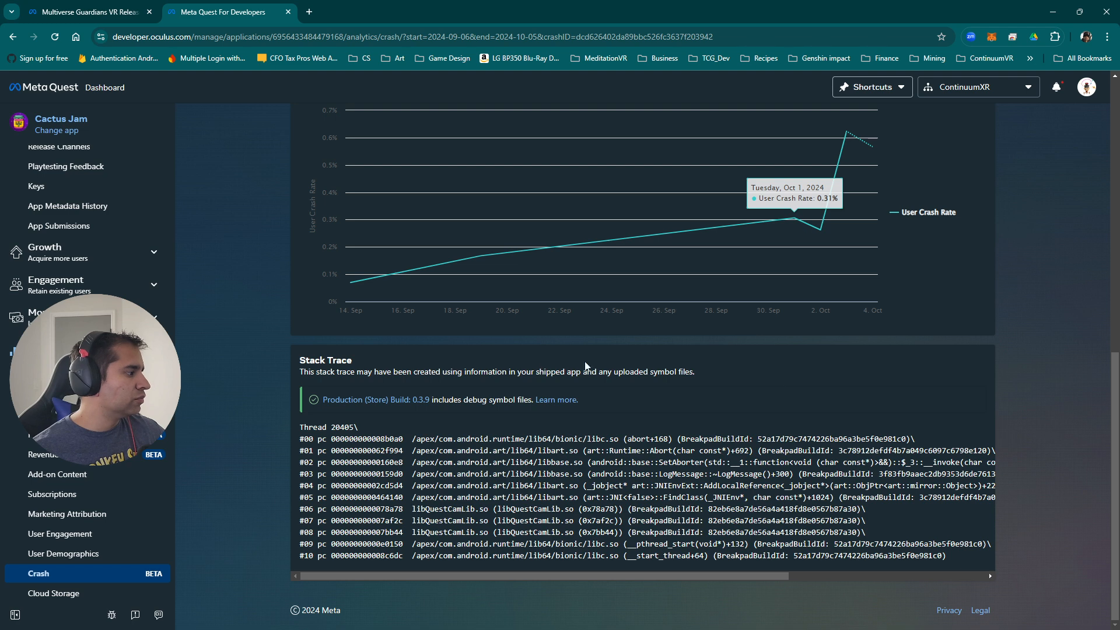
pyautogui.moveTo(700, 372); pyautogui.dragTo(658, 371)
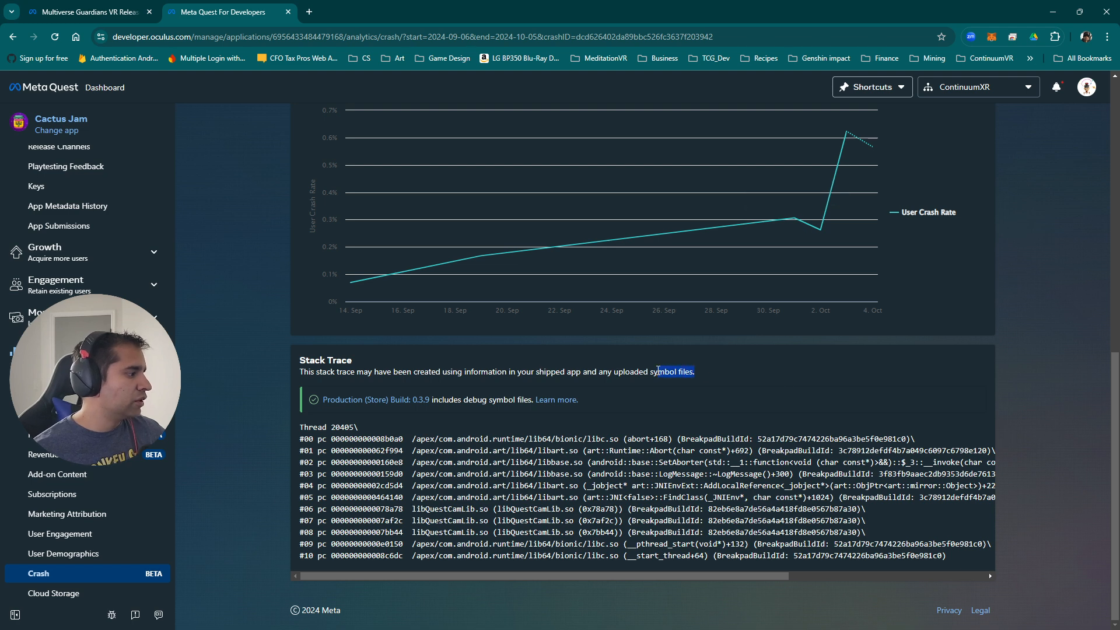
pyautogui.scroll(3, 659, 386)
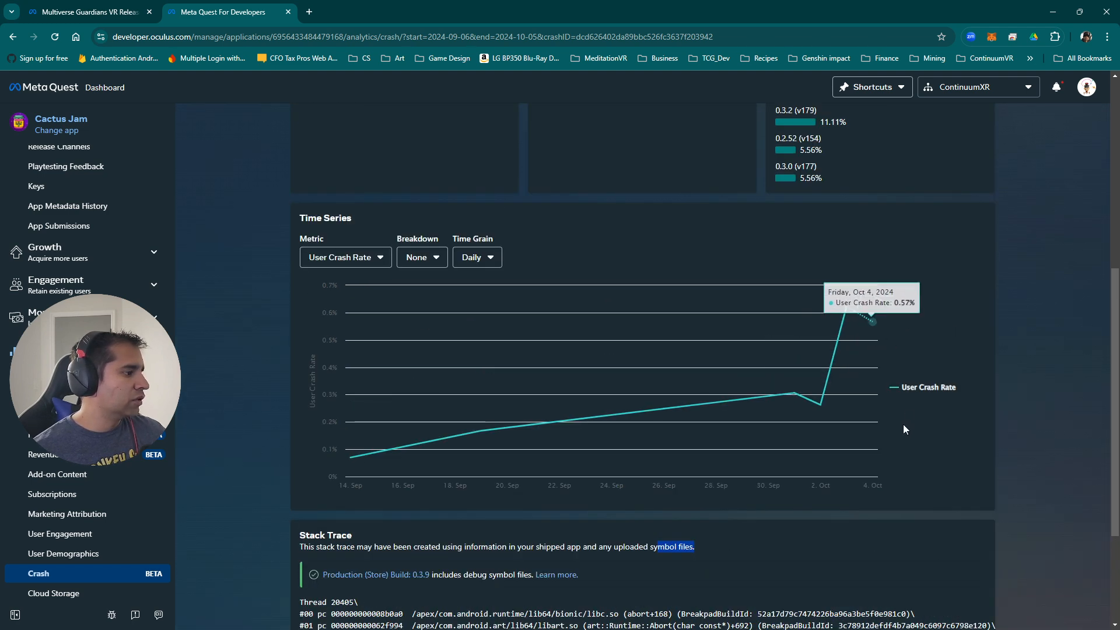
pyautogui.scroll(-3, 350, 573)
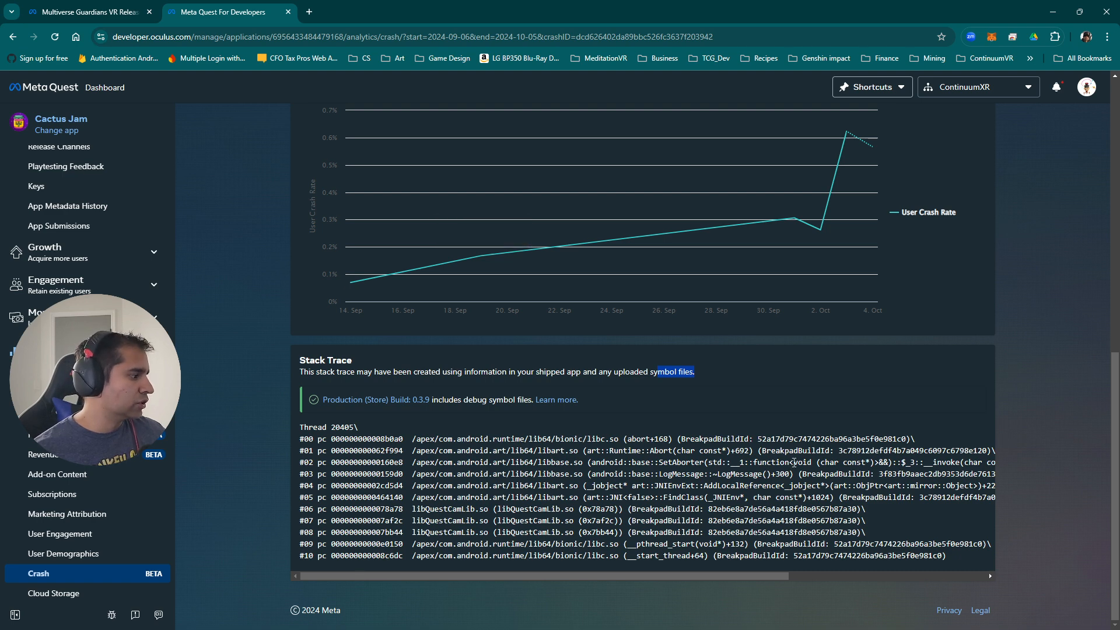
pyautogui.scroll(6, 807, 414)
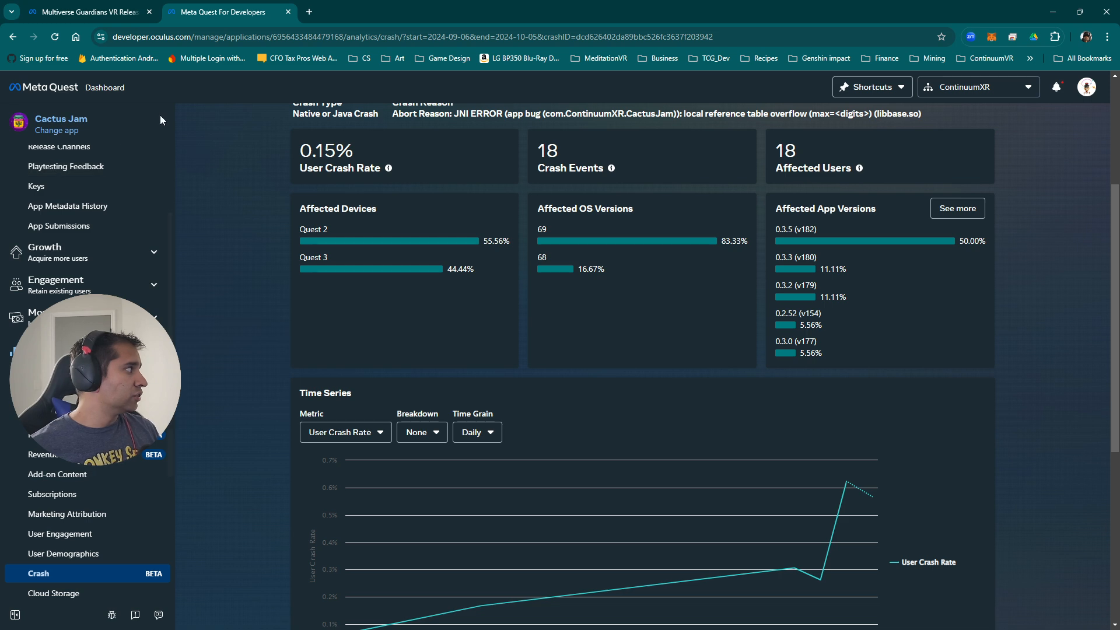
# Step: Close the developer dashboard and view the feedback instructions on the Multiverse Guardians VR ALPHA invite page
pyautogui.click(288, 11)
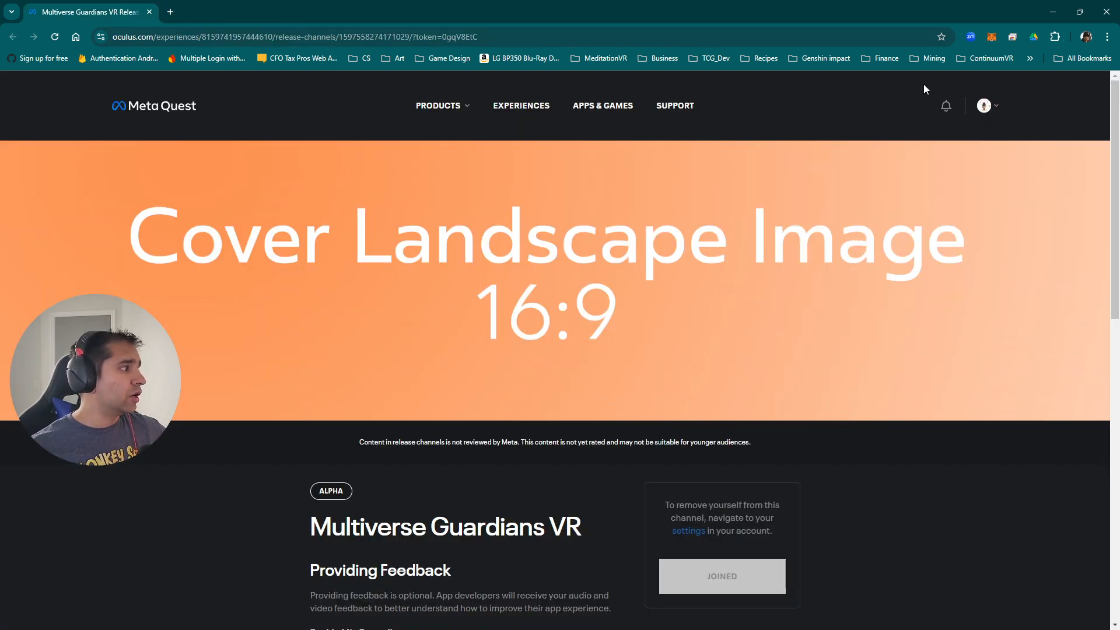
pyautogui.scroll(-3, 738, 442)
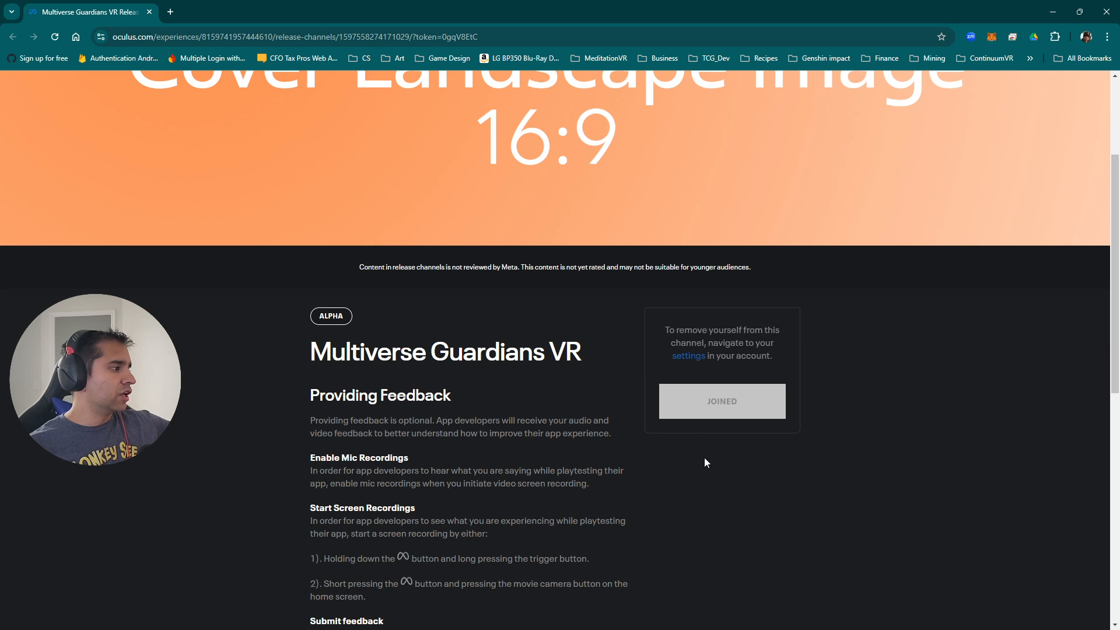